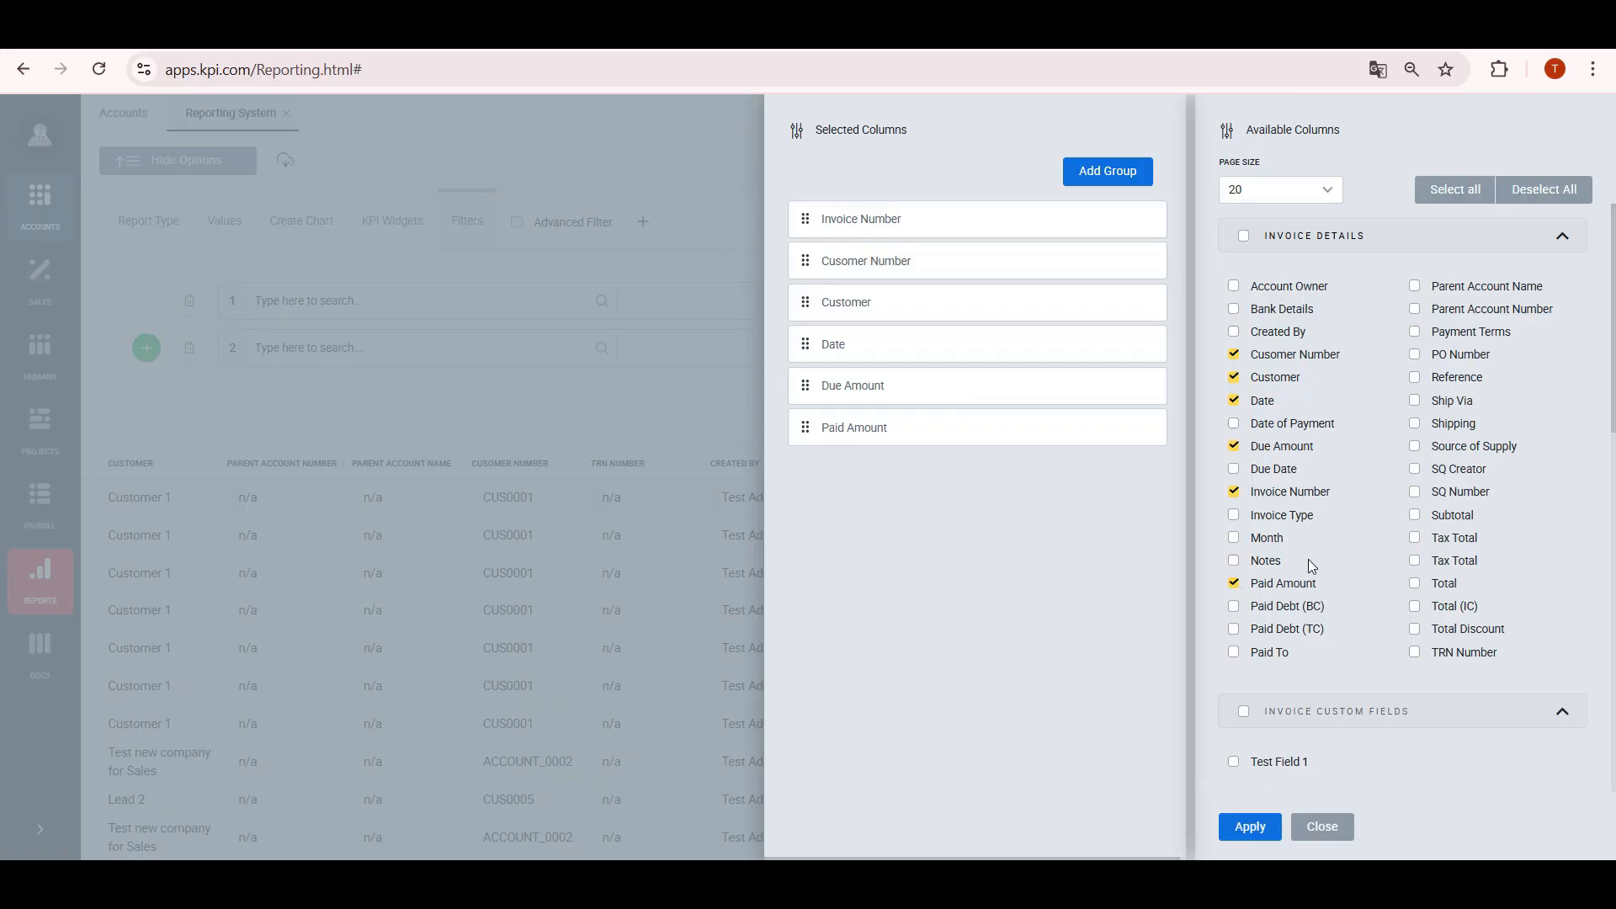
Step: Add the Total, Total Discount and Created By invoice columns to the report's selected columns
click(1416, 584)
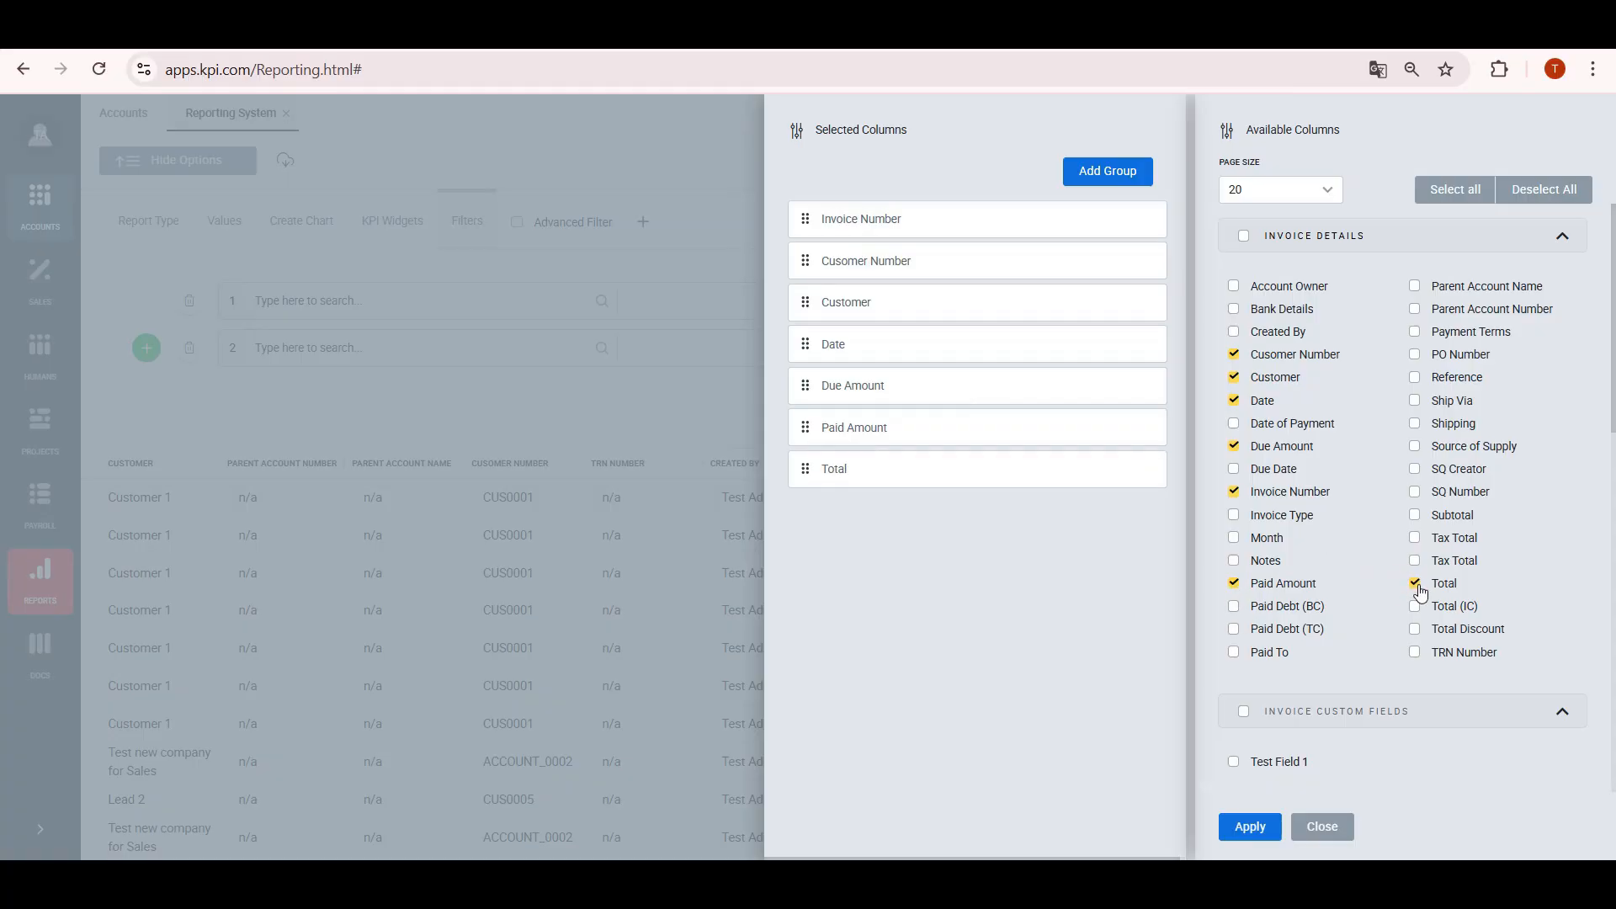
click(1415, 629)
click(1234, 331)
Step: Add the Discount, Item Total Amount, Product Name, Product Number, Qty and Status columns to the selected columns
scroll(1303, 589, down, 4)
scroll(1303, 589, down, 1)
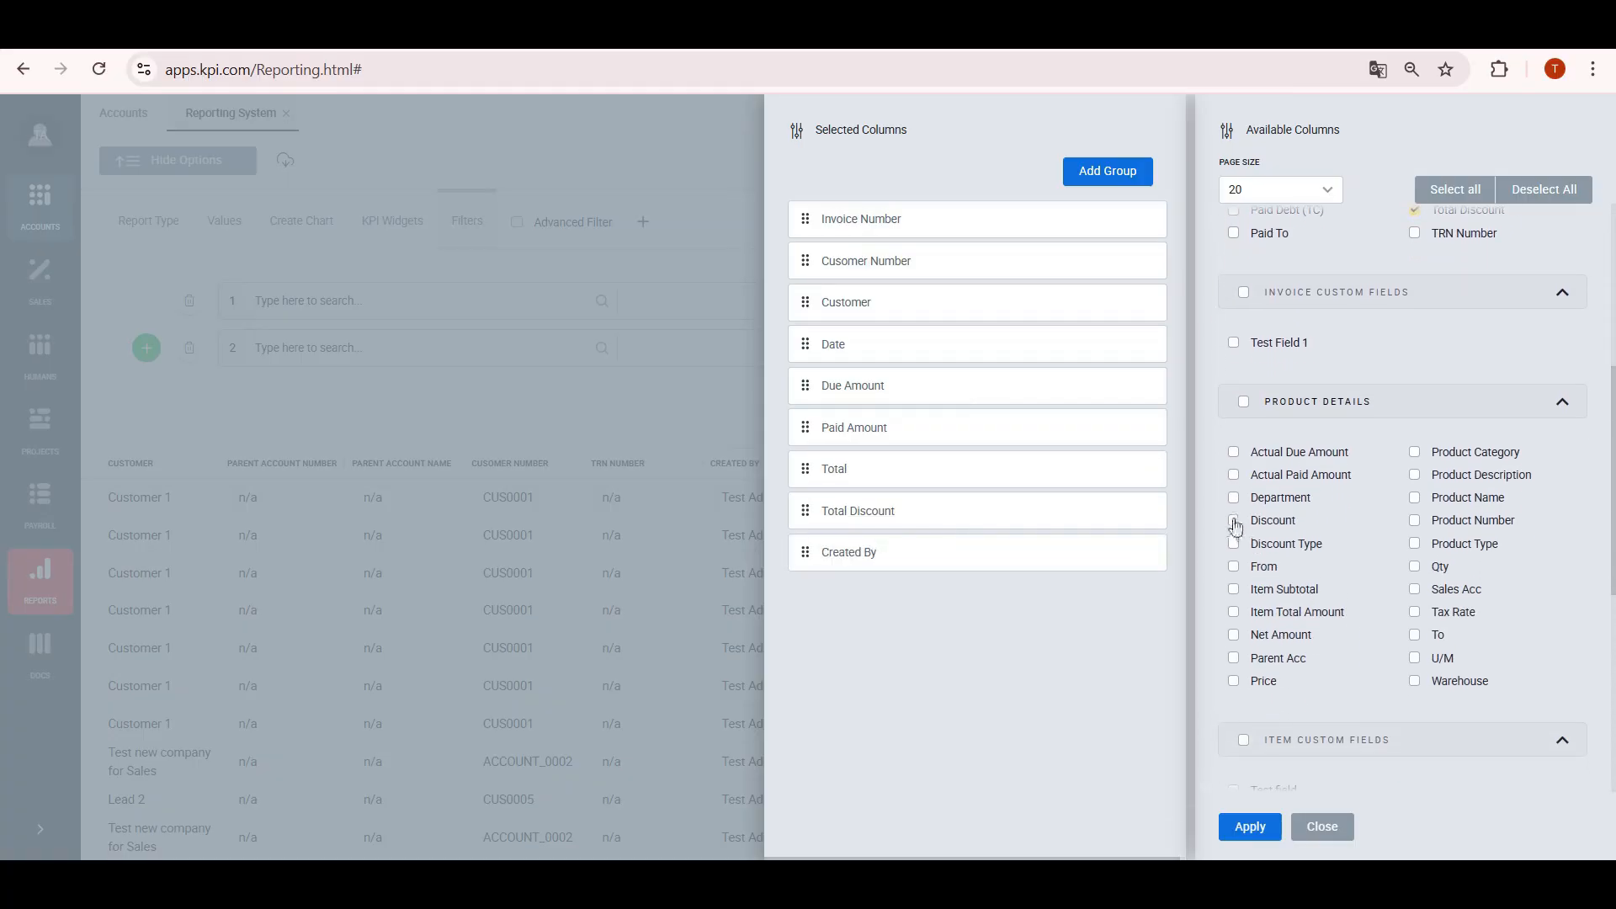
click(1234, 521)
click(1234, 612)
click(1415, 497)
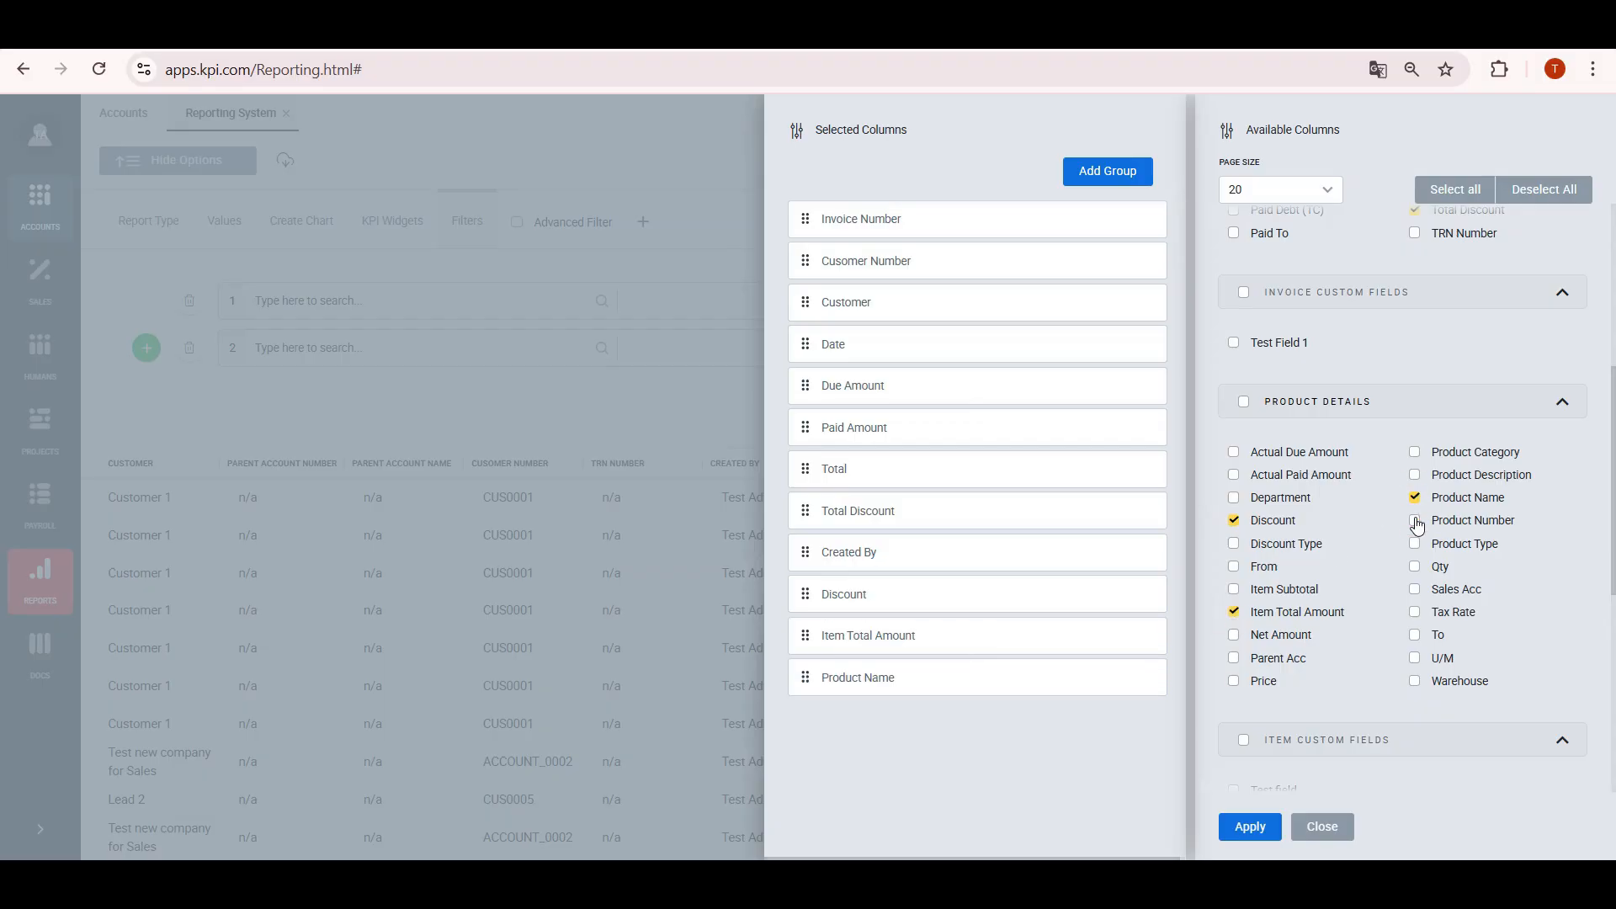
click(1415, 520)
click(1415, 566)
scroll(1393, 683, down, 4)
click(1234, 670)
Step: Apply a column order with Created By after Date, and Item Total Amount, Product Number, Product Name, Qty and Discount after Total Discount
drag(804, 552, 805, 386)
drag(805, 678, 799, 640)
drag(805, 718, 804, 595)
drag(808, 762, 805, 678)
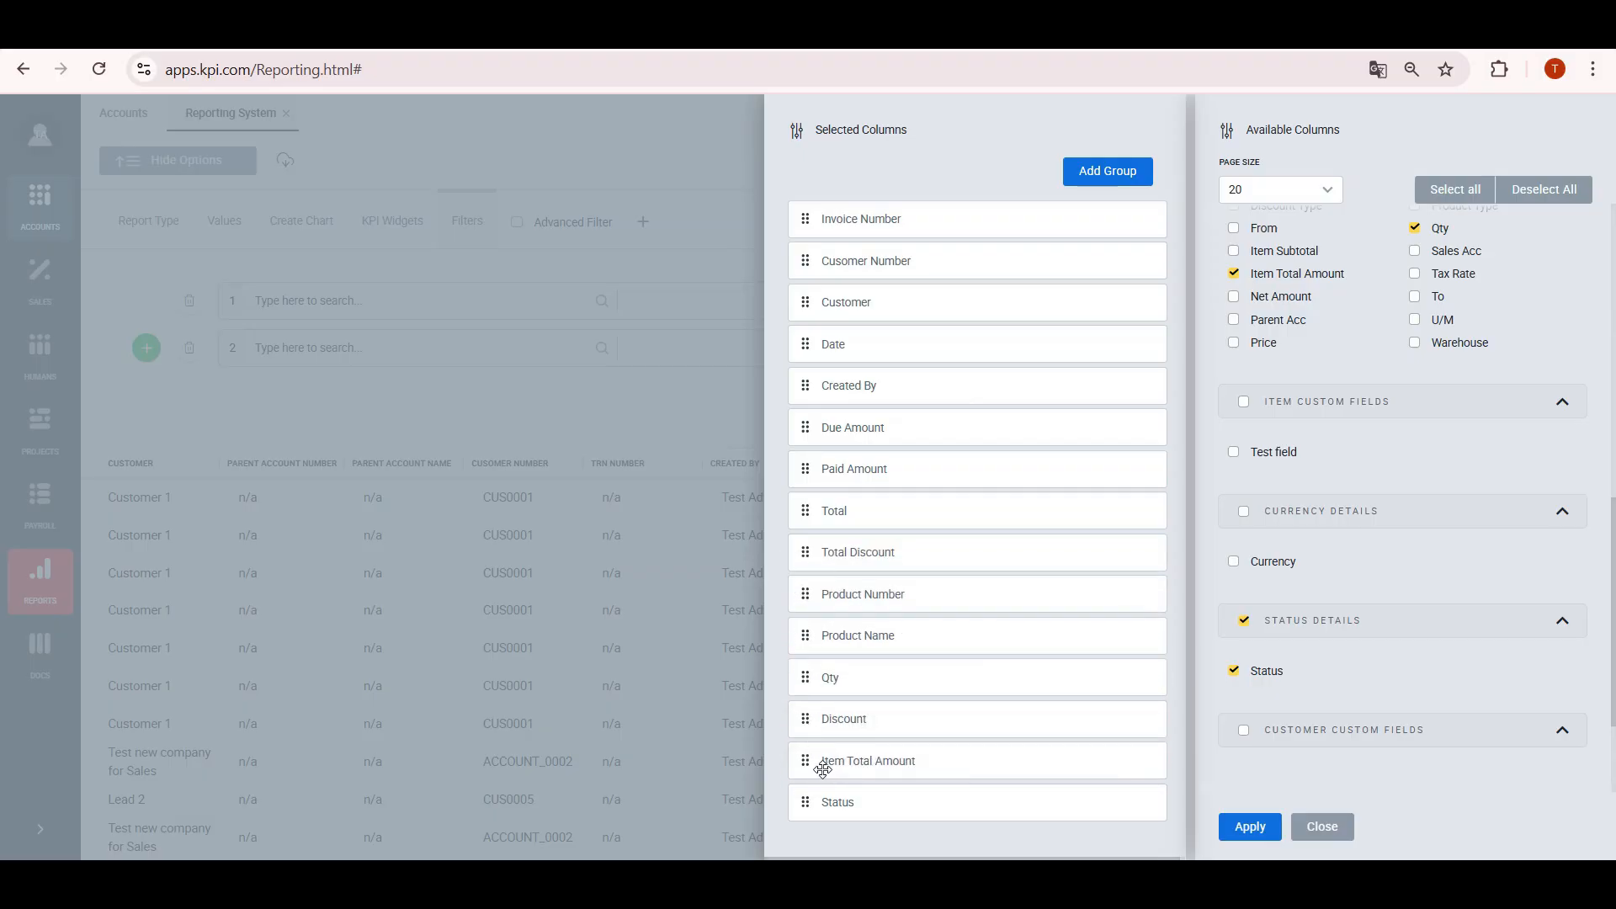
drag(822, 768, 822, 594)
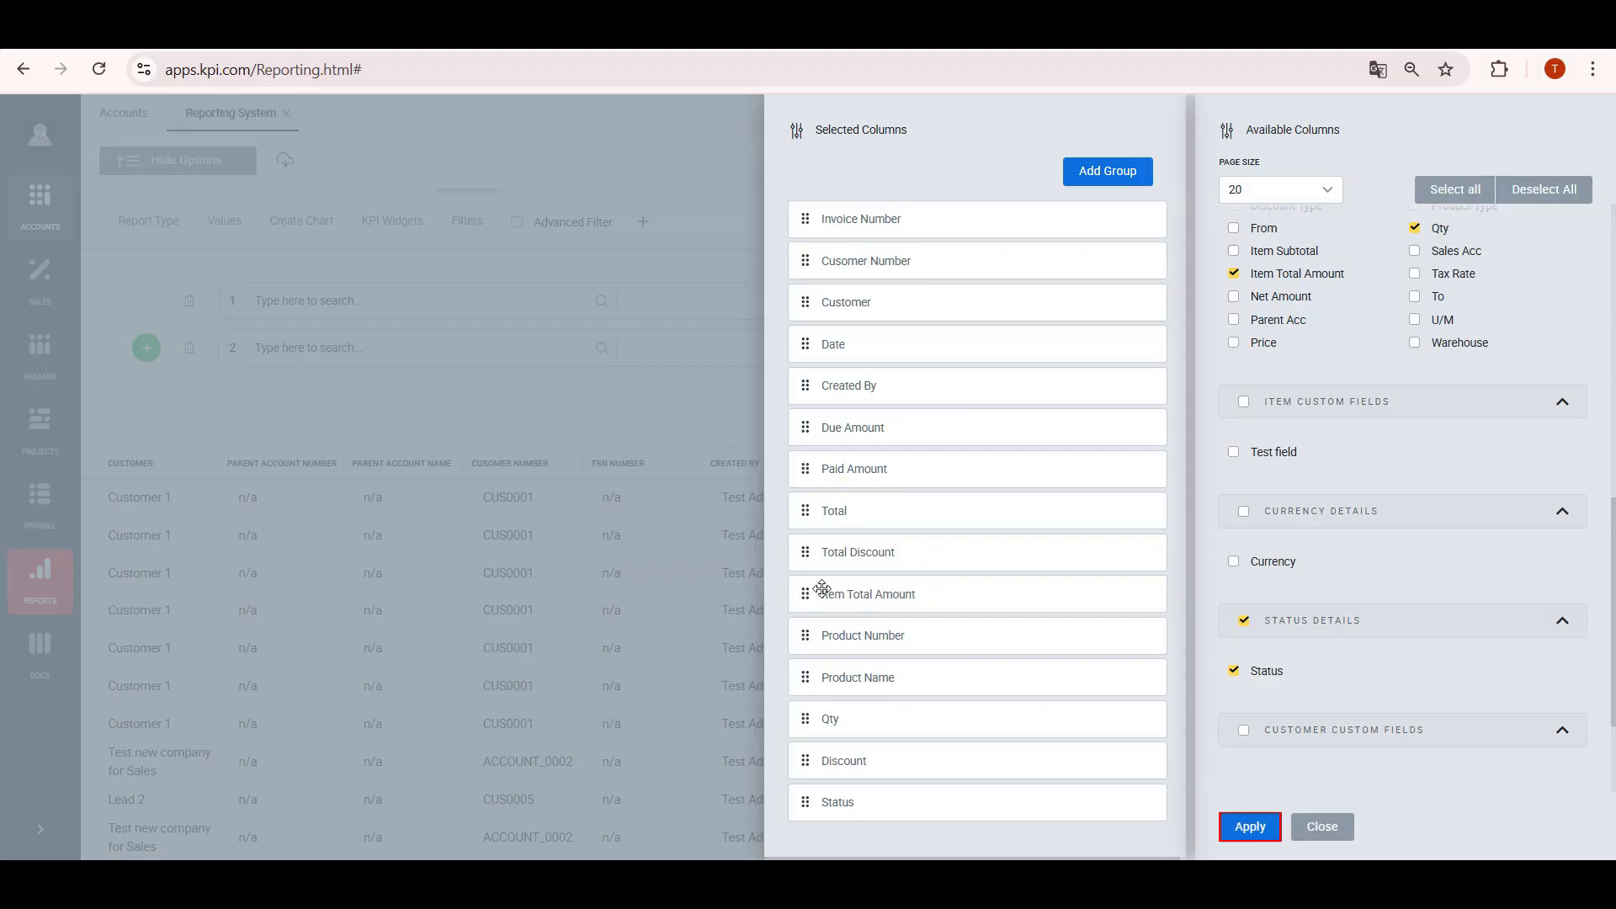
click(1250, 827)
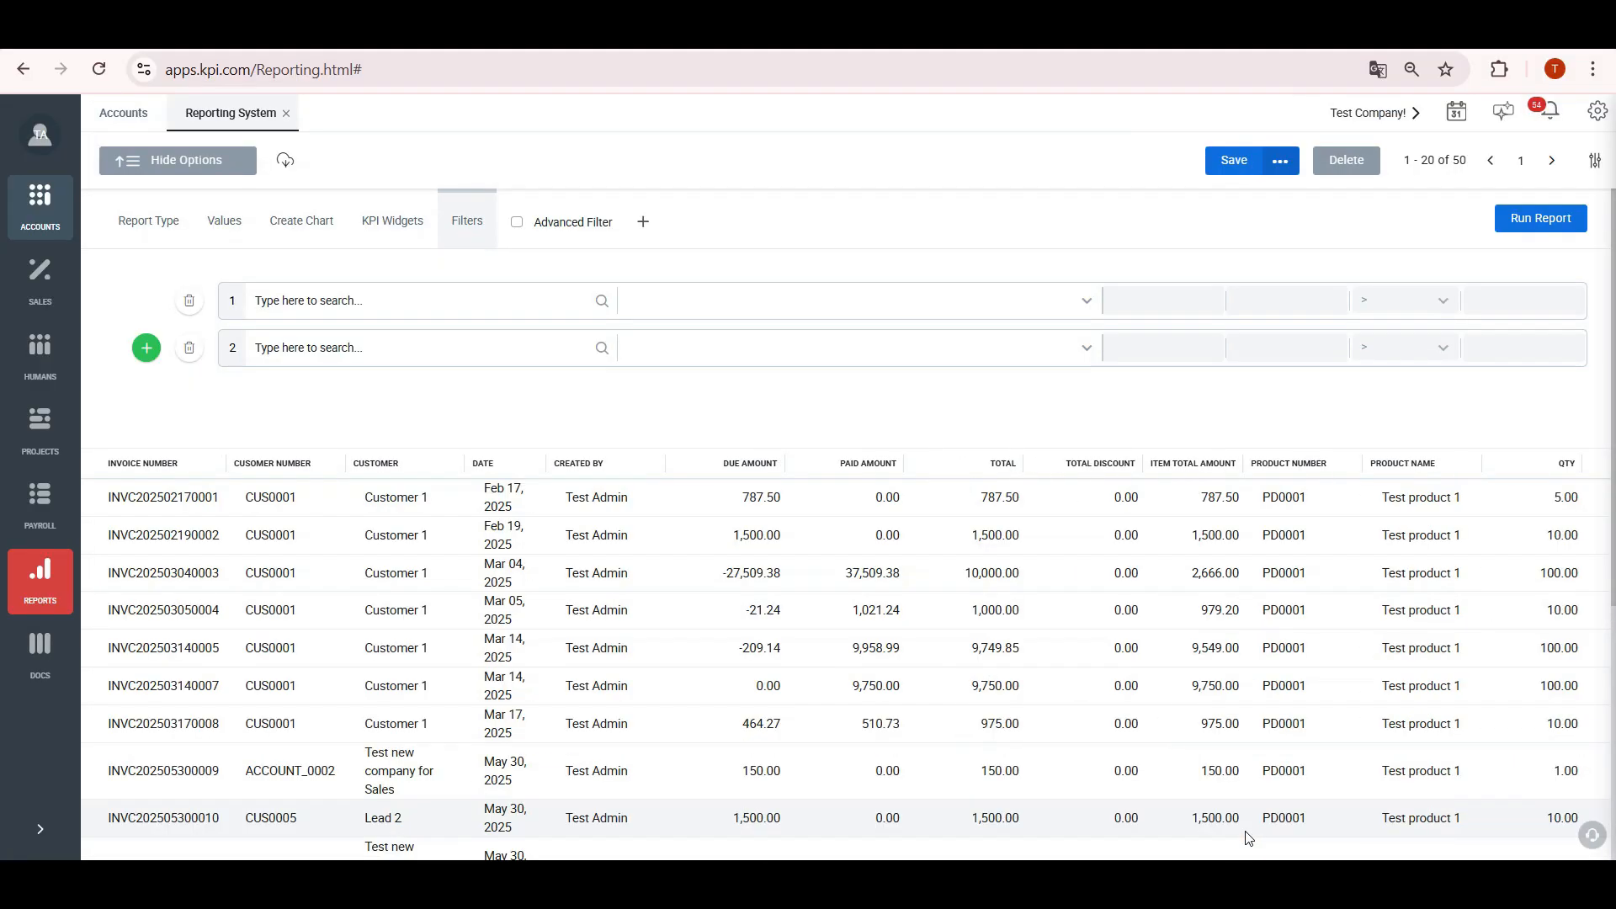
scroll(560, 722, down, 4)
scroll(559, 725, up, 4)
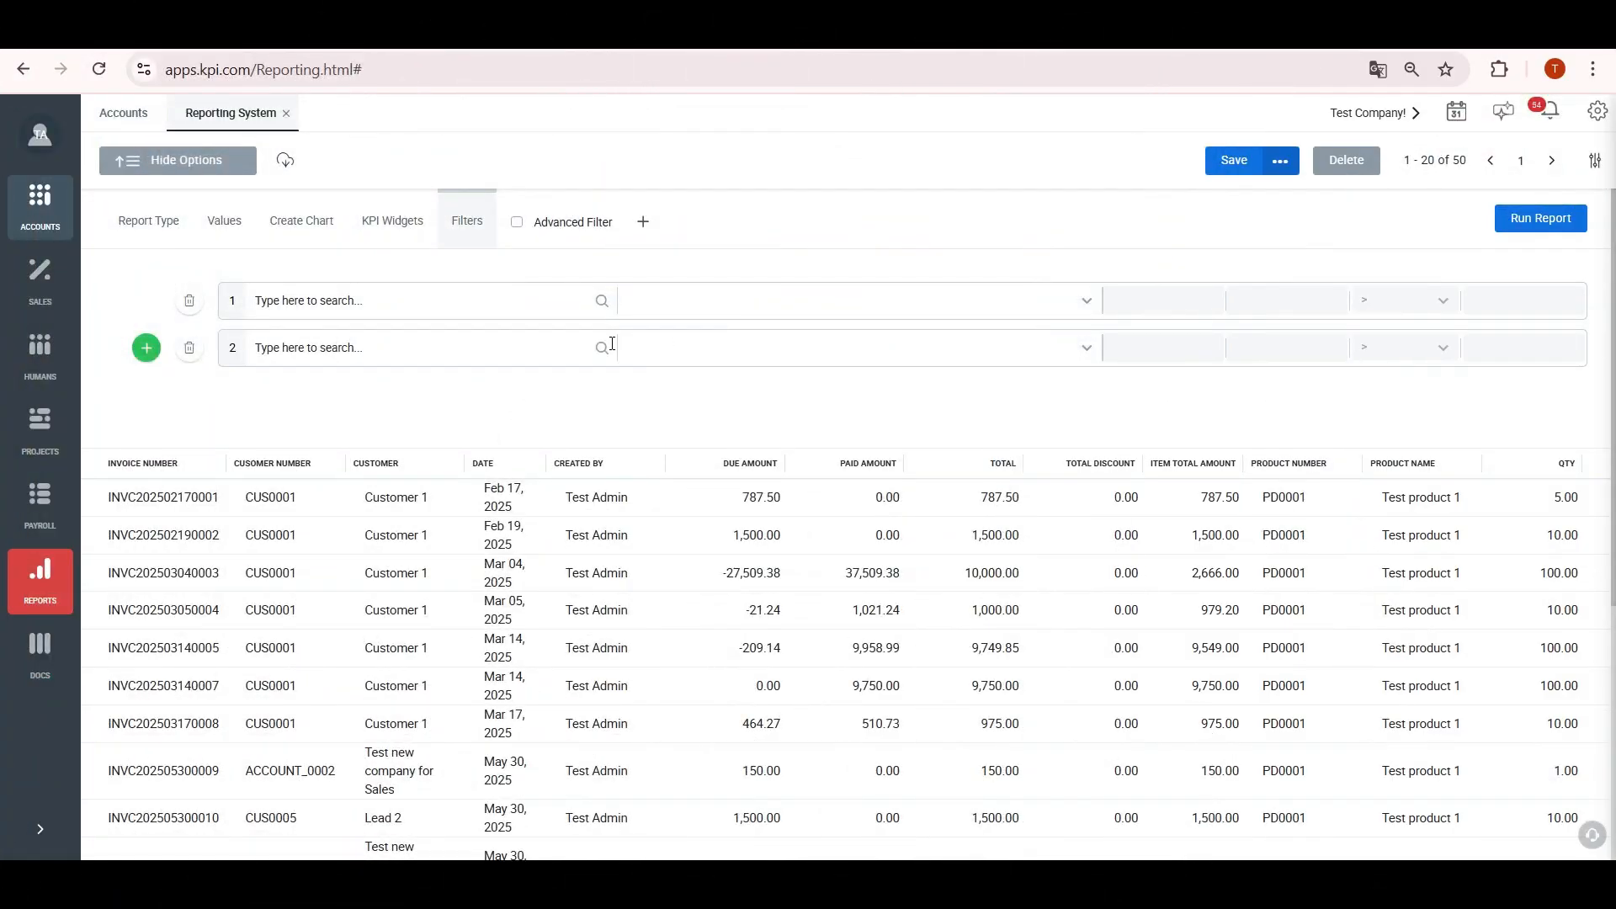
Step: Set the first filter to Date Equal Sep 17, 2025 and run the report
click(480, 301)
text(da)
click(370, 330)
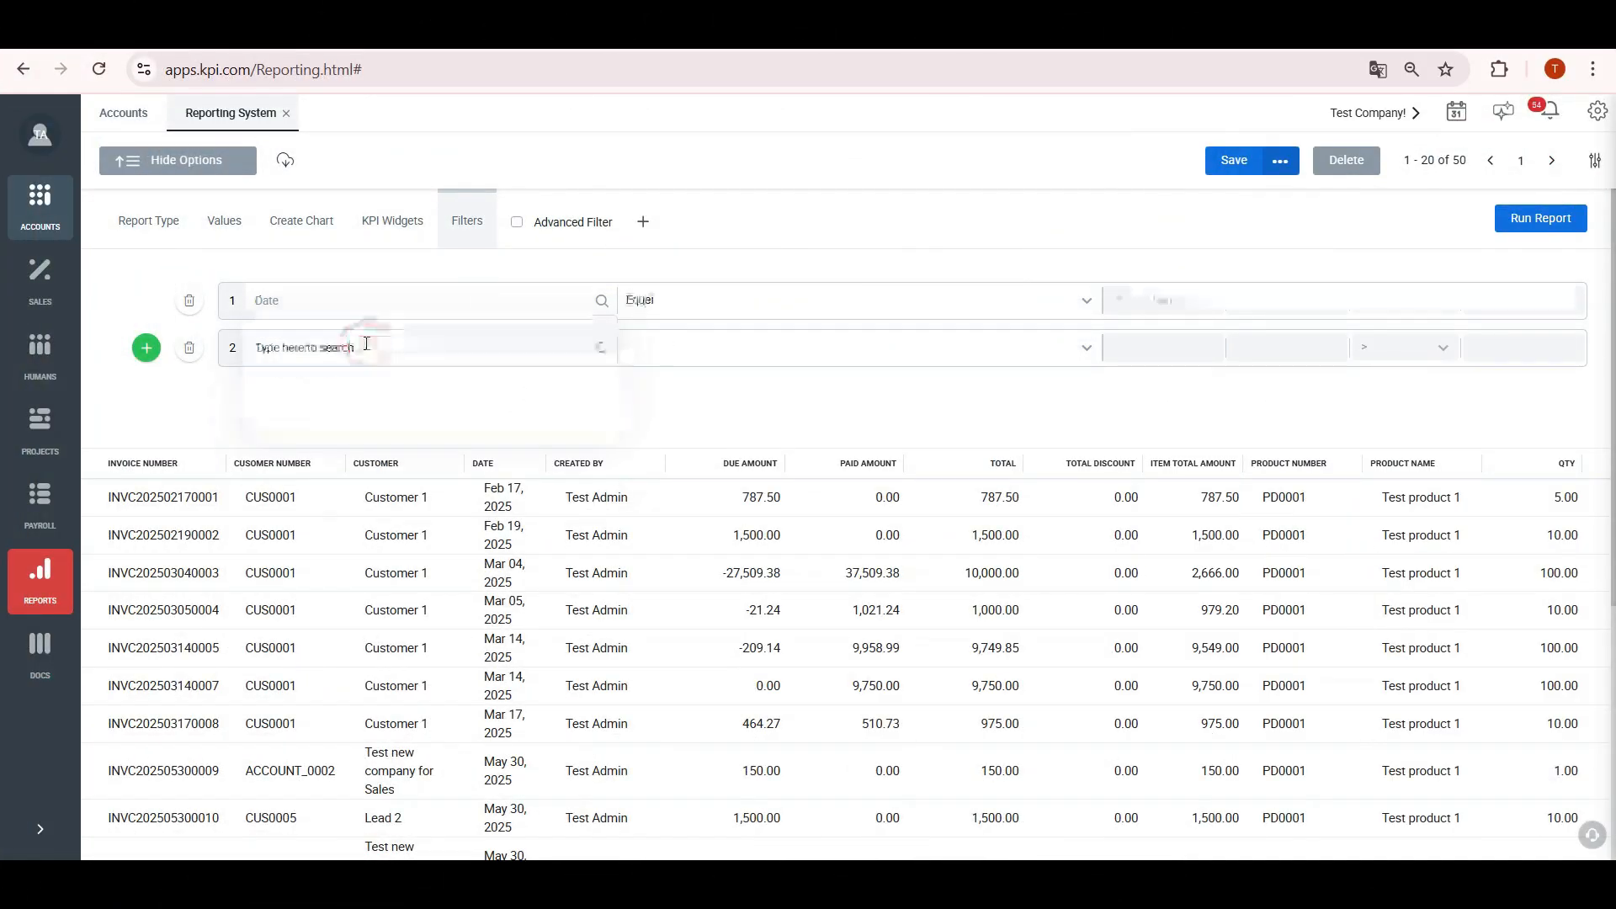
click(1170, 301)
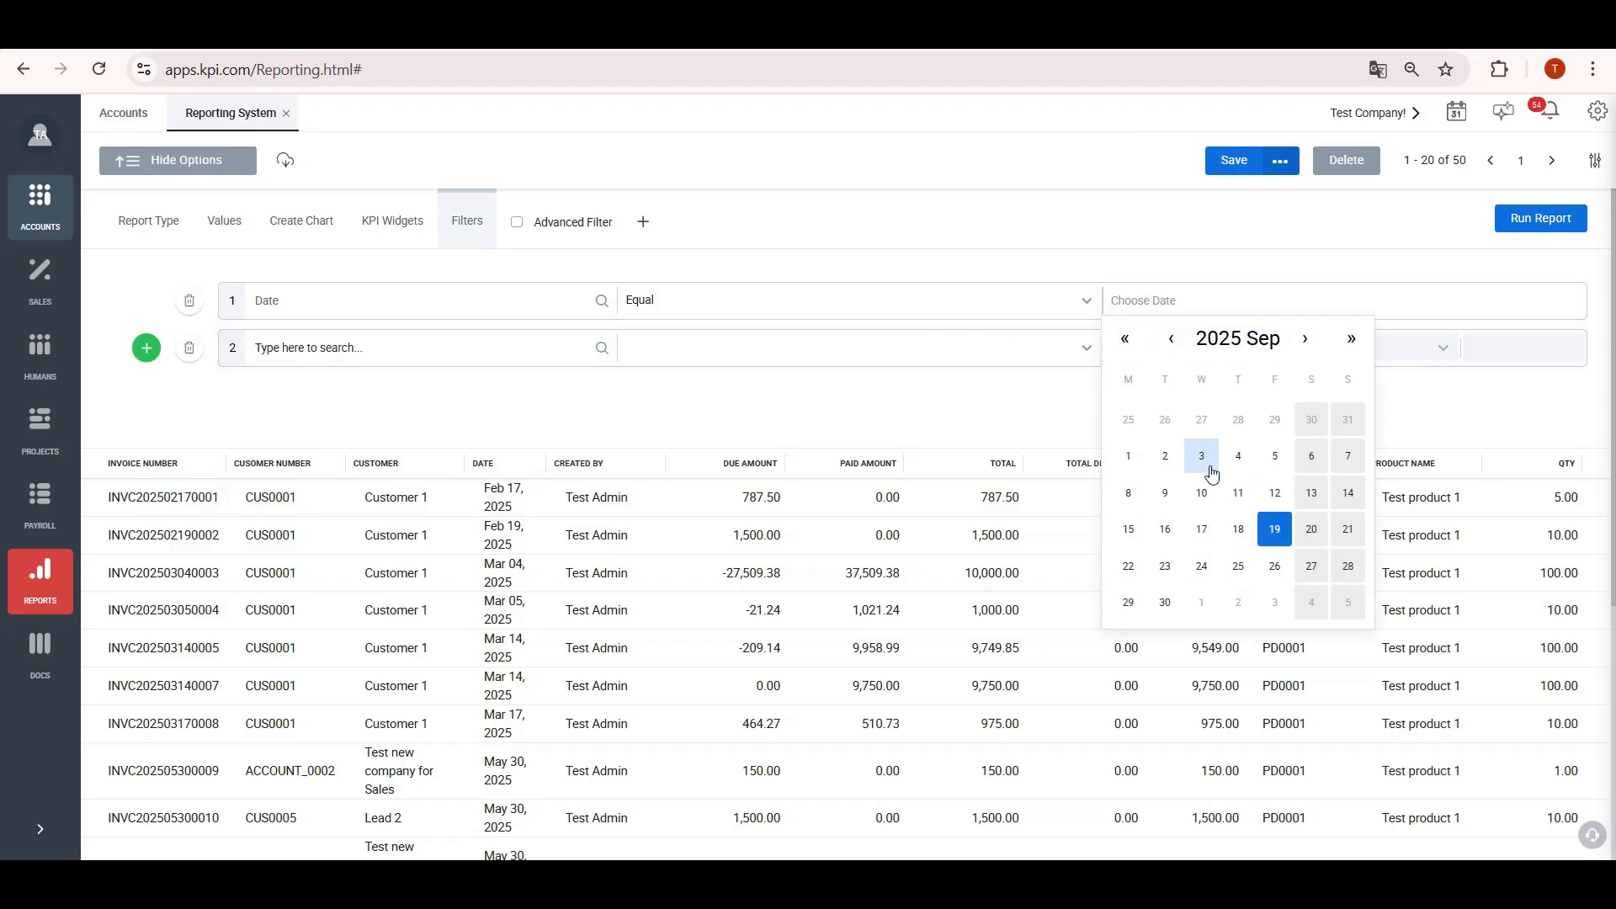
click(1201, 530)
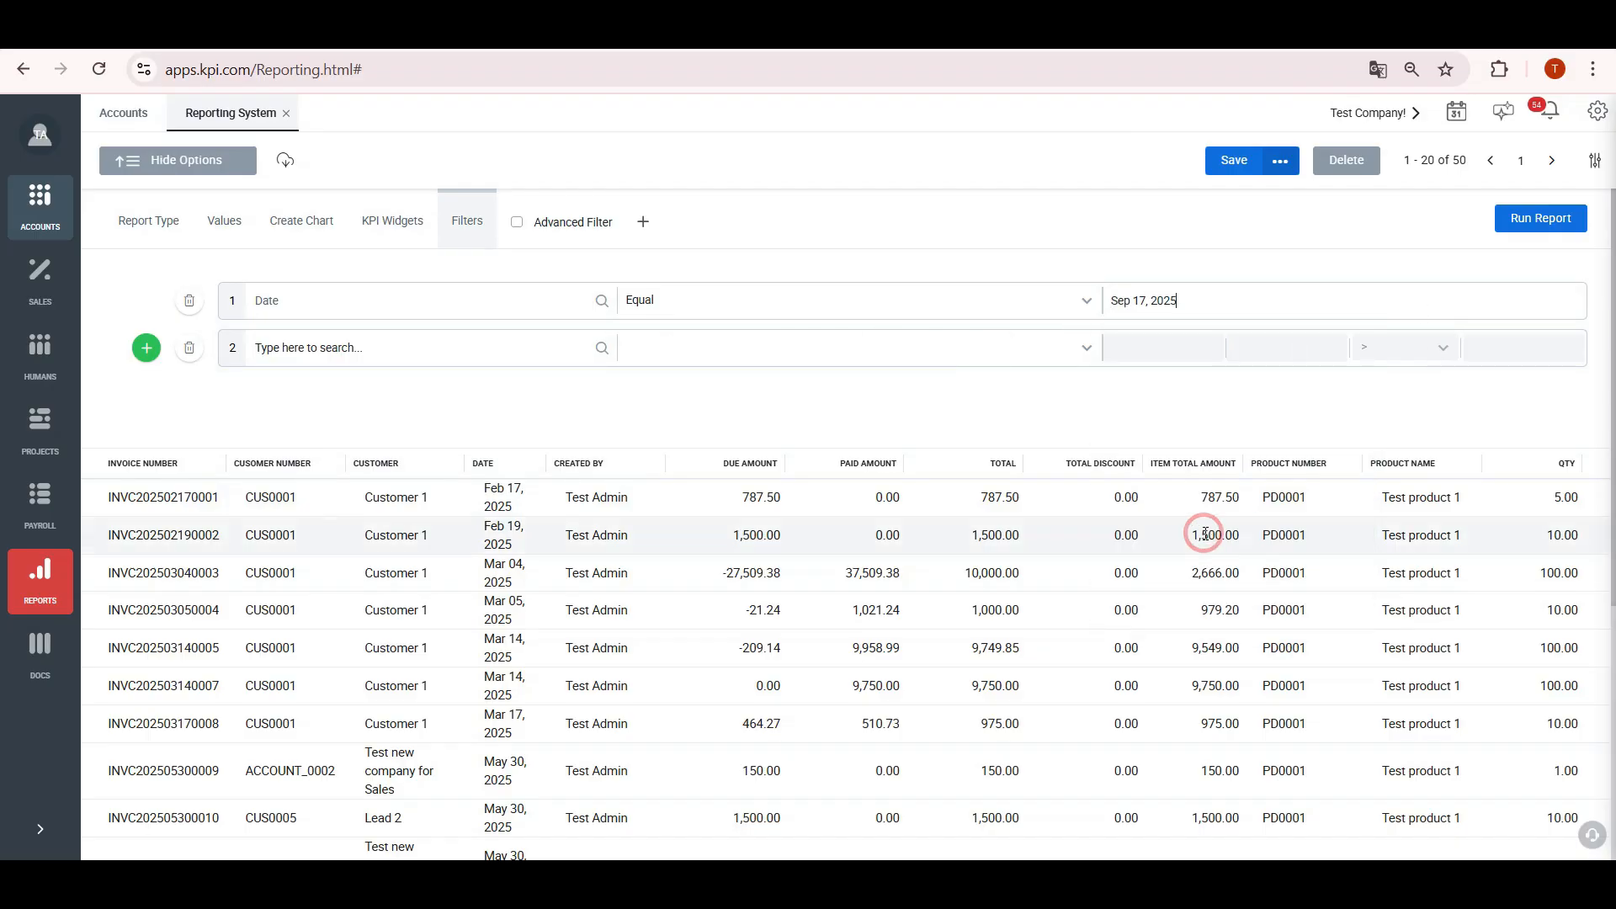
click(1545, 218)
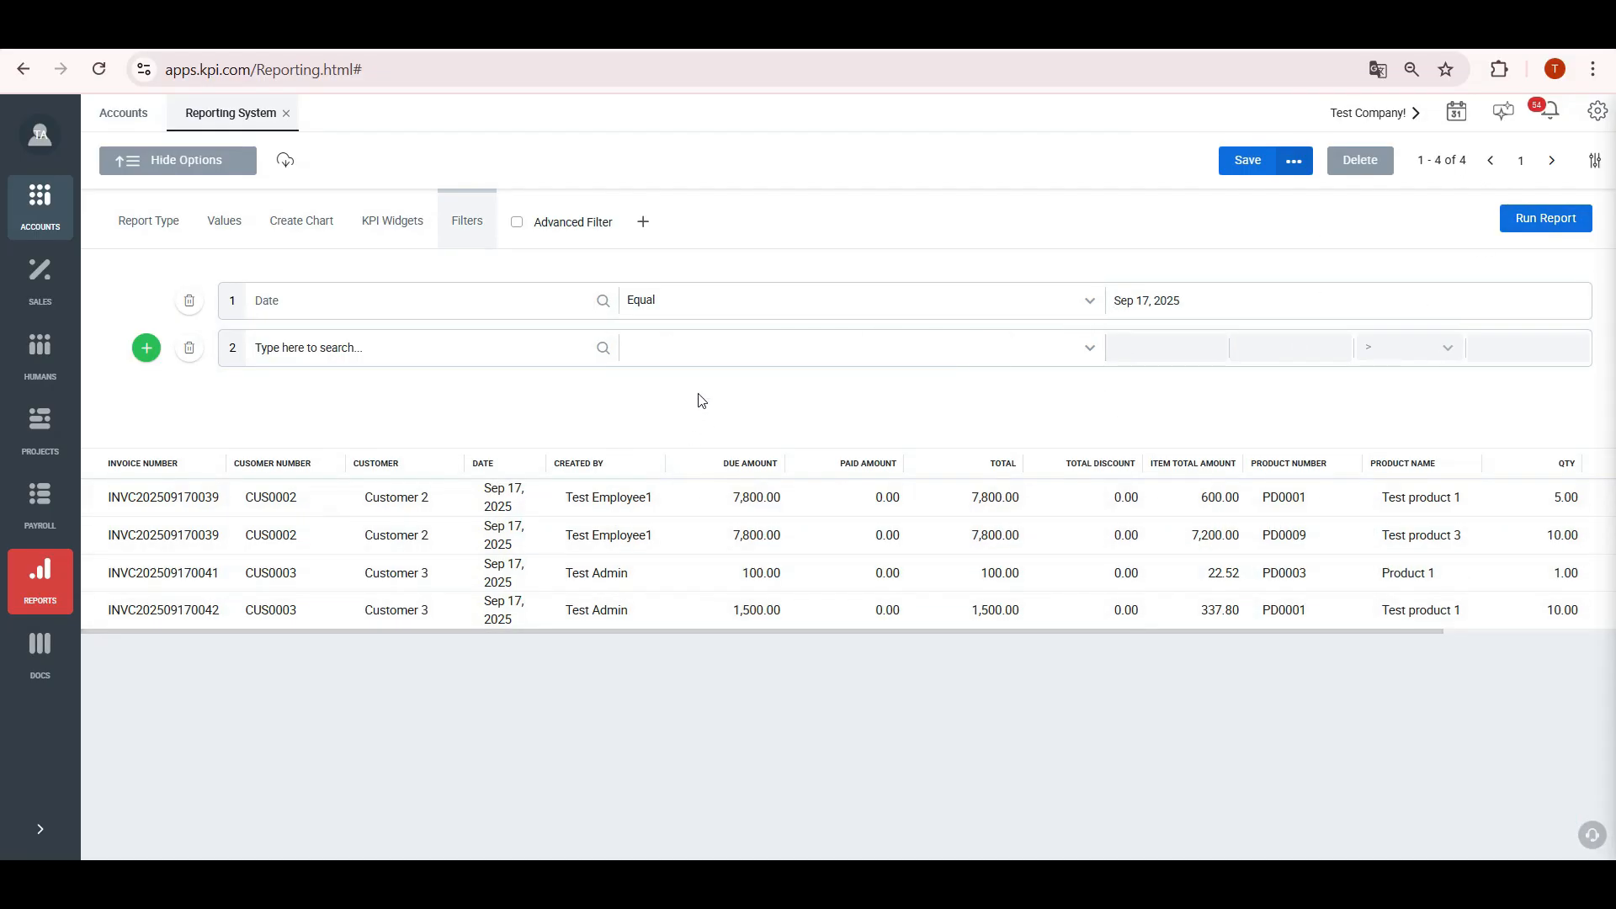
Step: Change the Date filter's condition to Last Quarter and run the report
click(711, 304)
scroll(871, 481, down, 3)
click(867, 413)
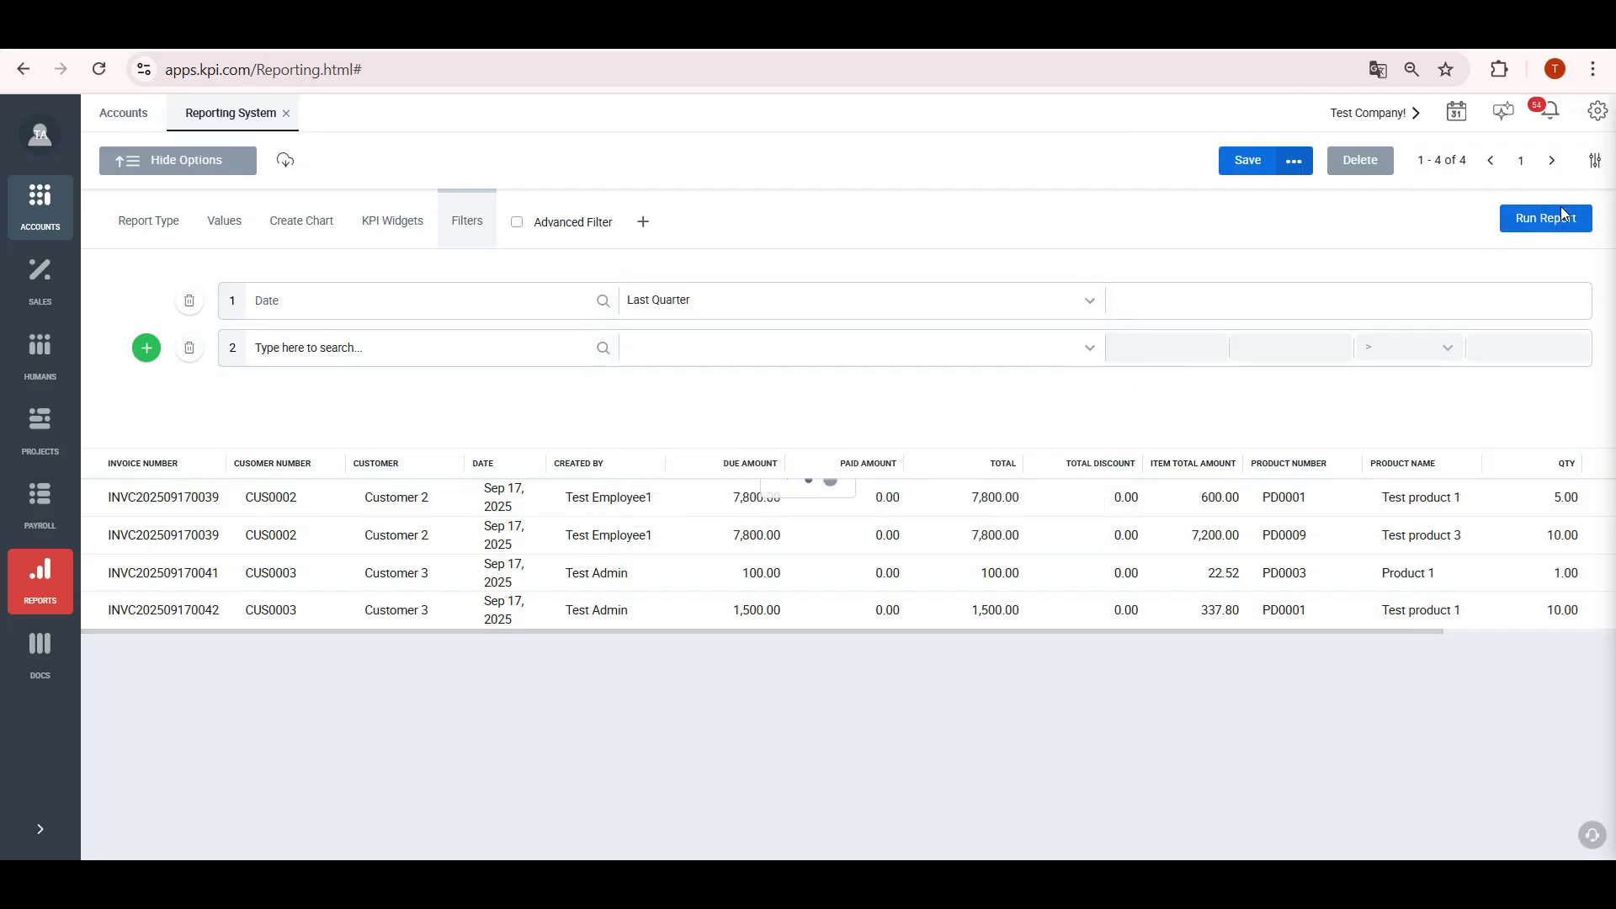
click(1559, 215)
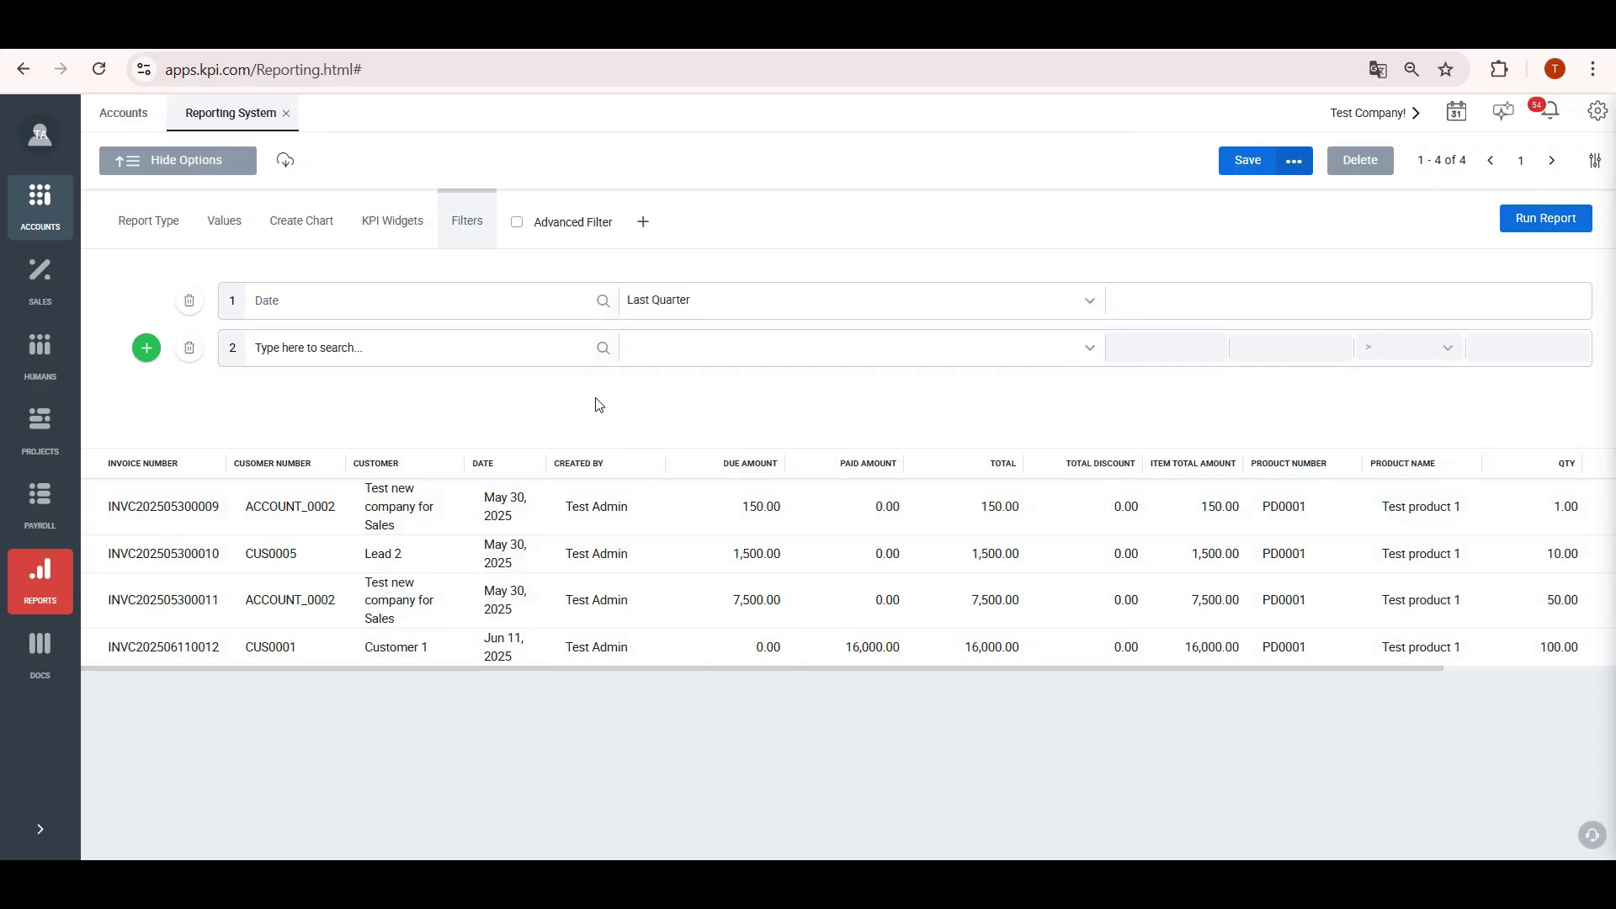
Step: Change the Date filter's condition to This Quarter and run the report
click(726, 308)
scroll(706, 442, down, 10)
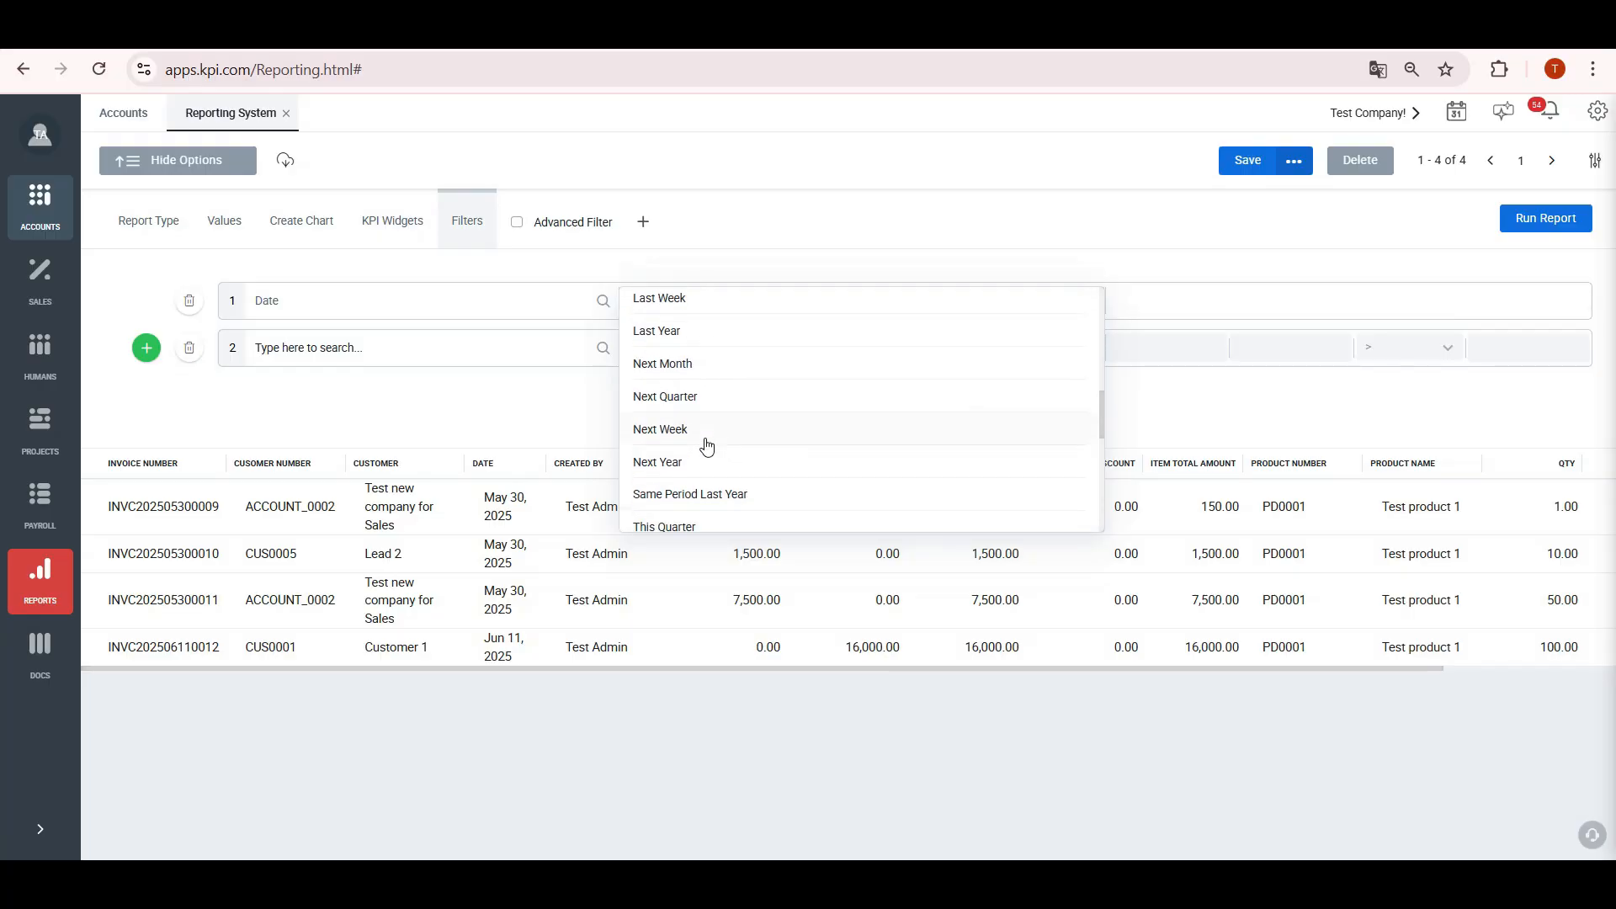
click(673, 336)
click(1522, 221)
Step: Set the Date filter to After Aug 01, 2025 and run the report
click(684, 313)
click(644, 304)
click(1128, 311)
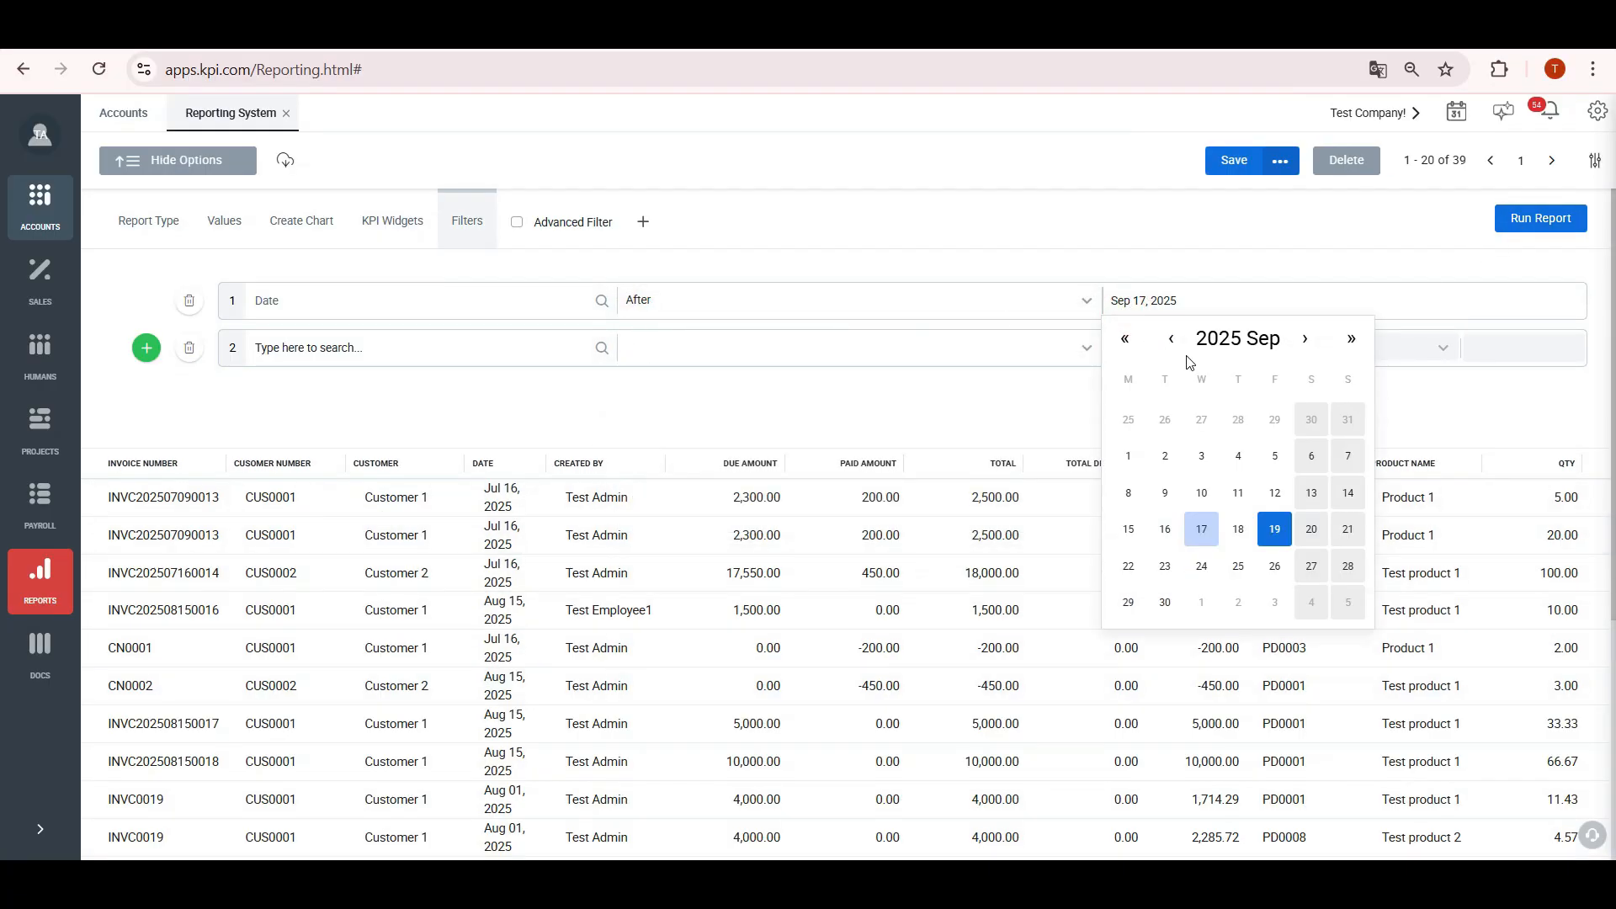
click(1170, 338)
click(1274, 419)
click(1547, 218)
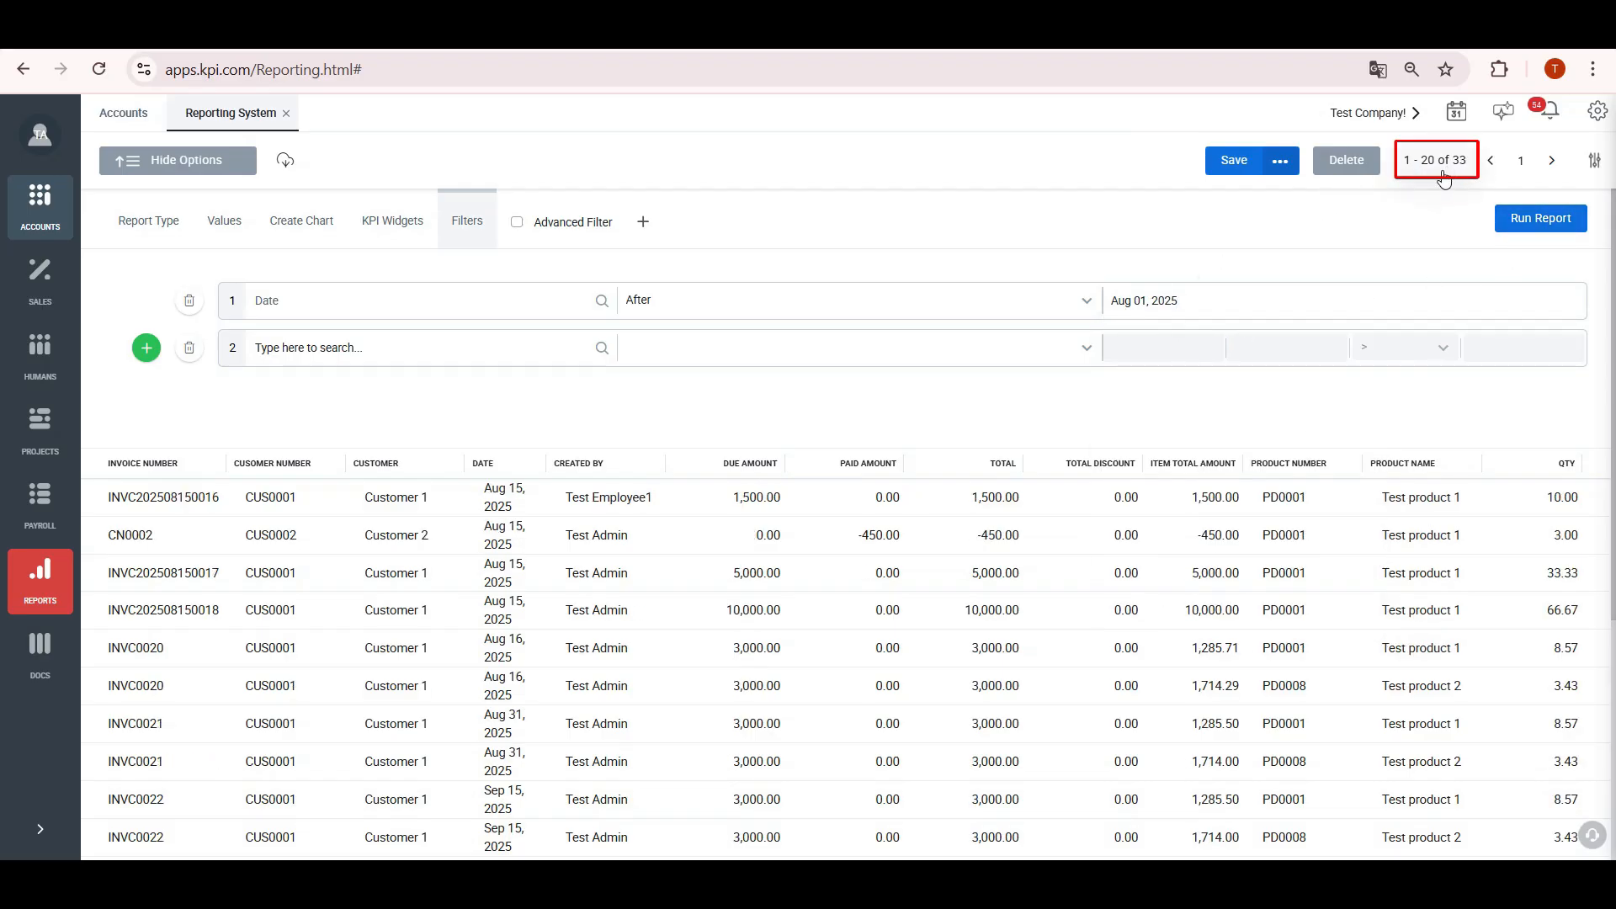
Step: Increase the report table's page size so all filtered records fit on one page, and apply it
click(1590, 169)
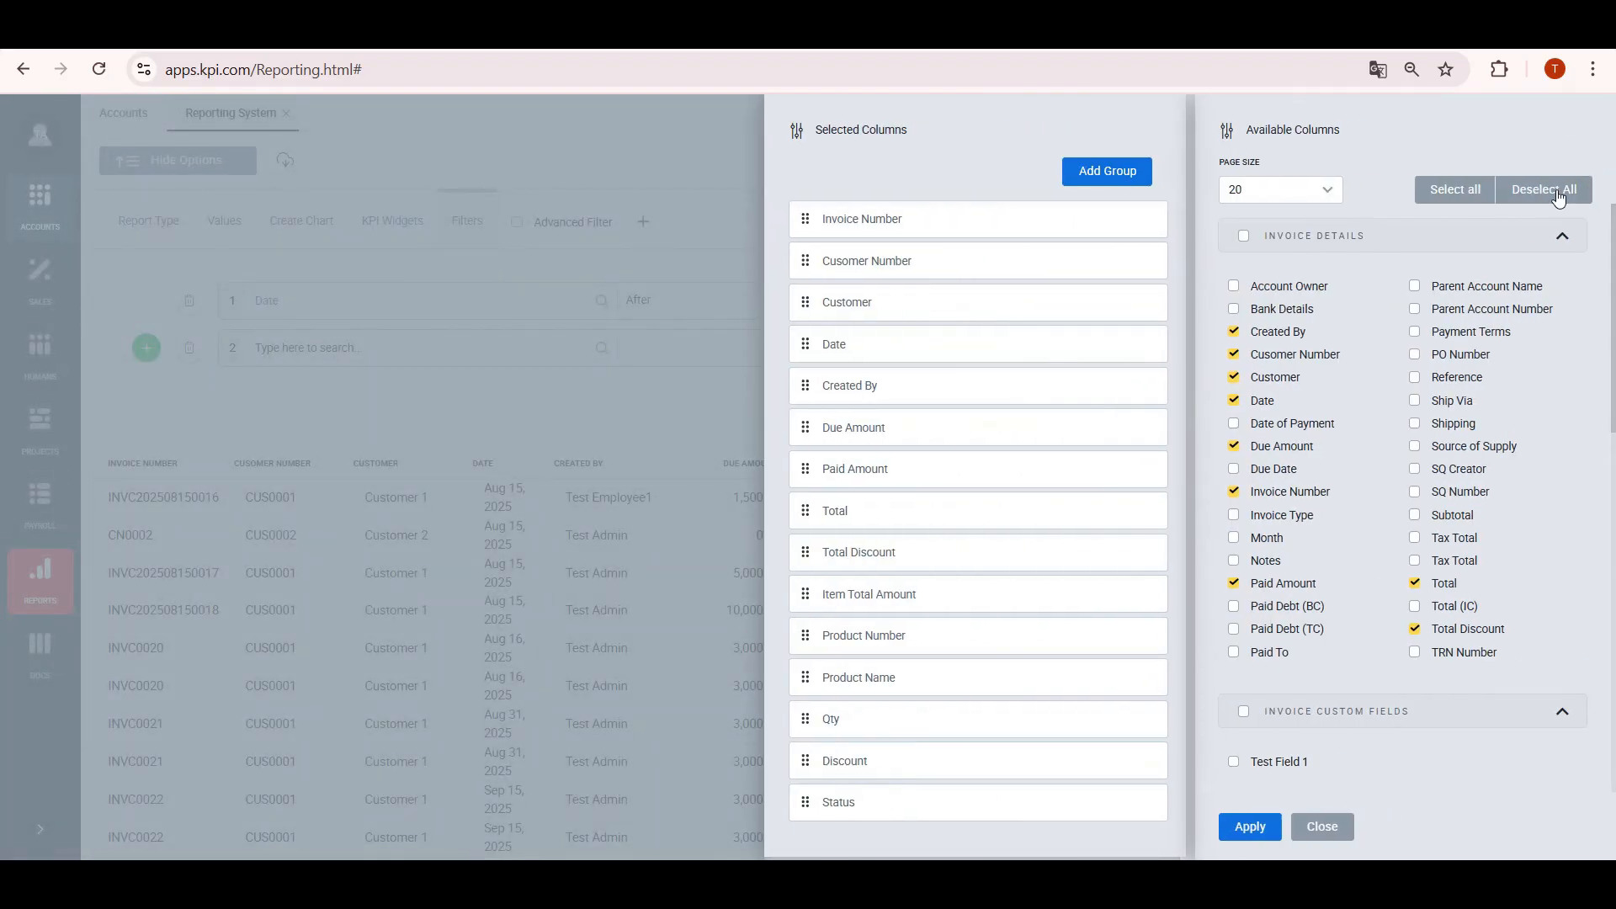
click(1314, 197)
click(1267, 414)
click(1247, 827)
scroll(905, 599, down, 10)
scroll(905, 599, up, 10)
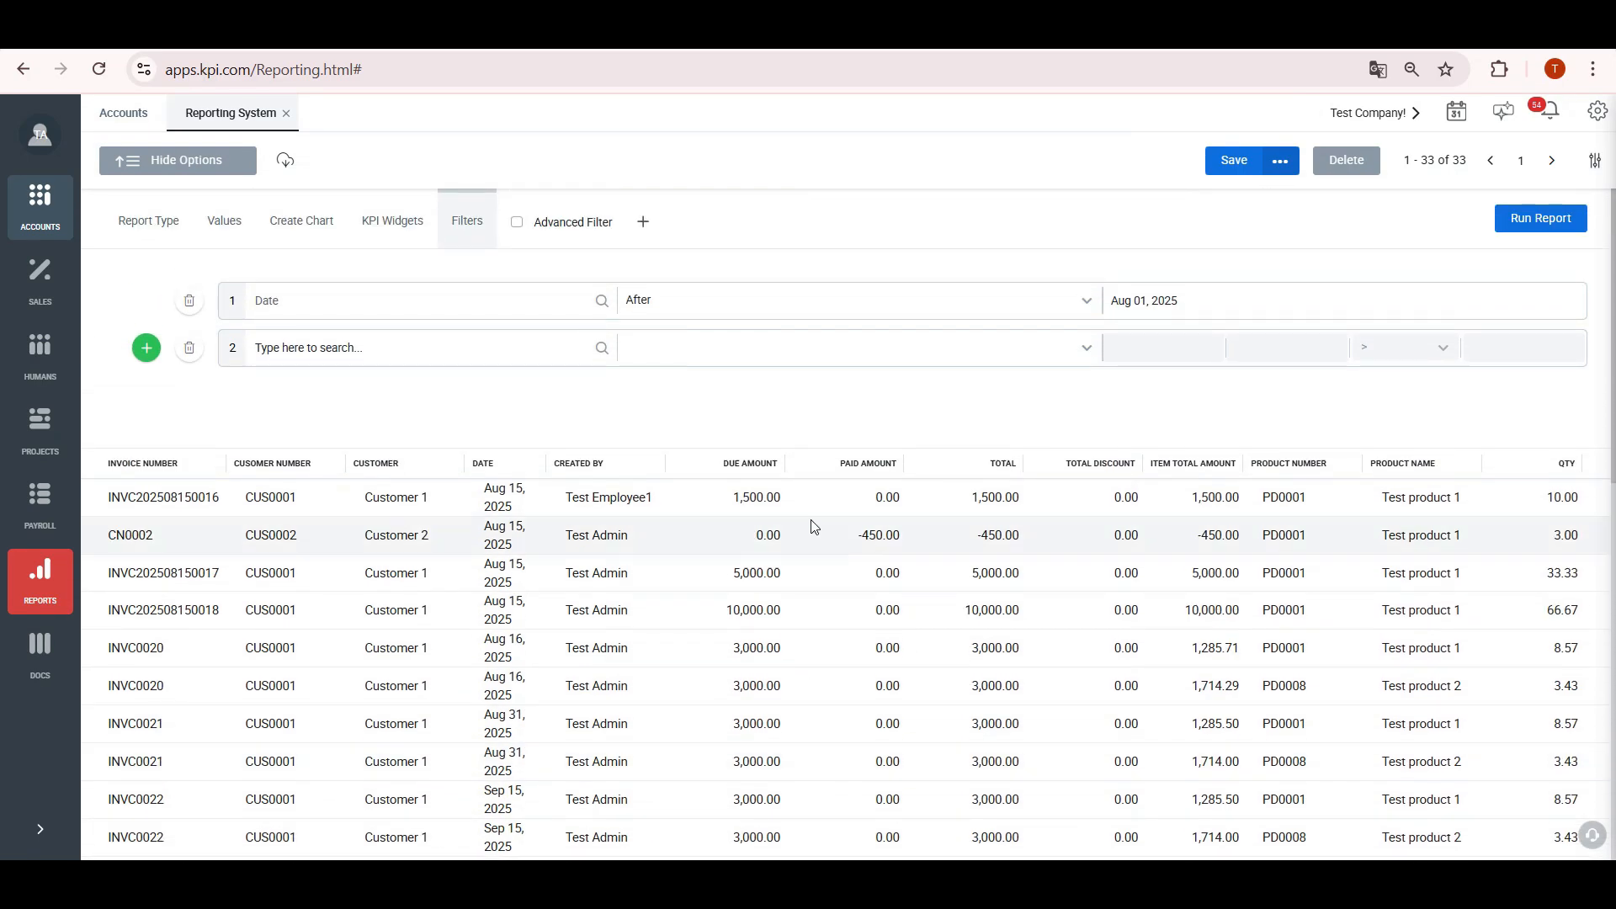
Step: Set the second filter to Customer Equal Customer 2 and run the report
click(311, 349)
text(cu)
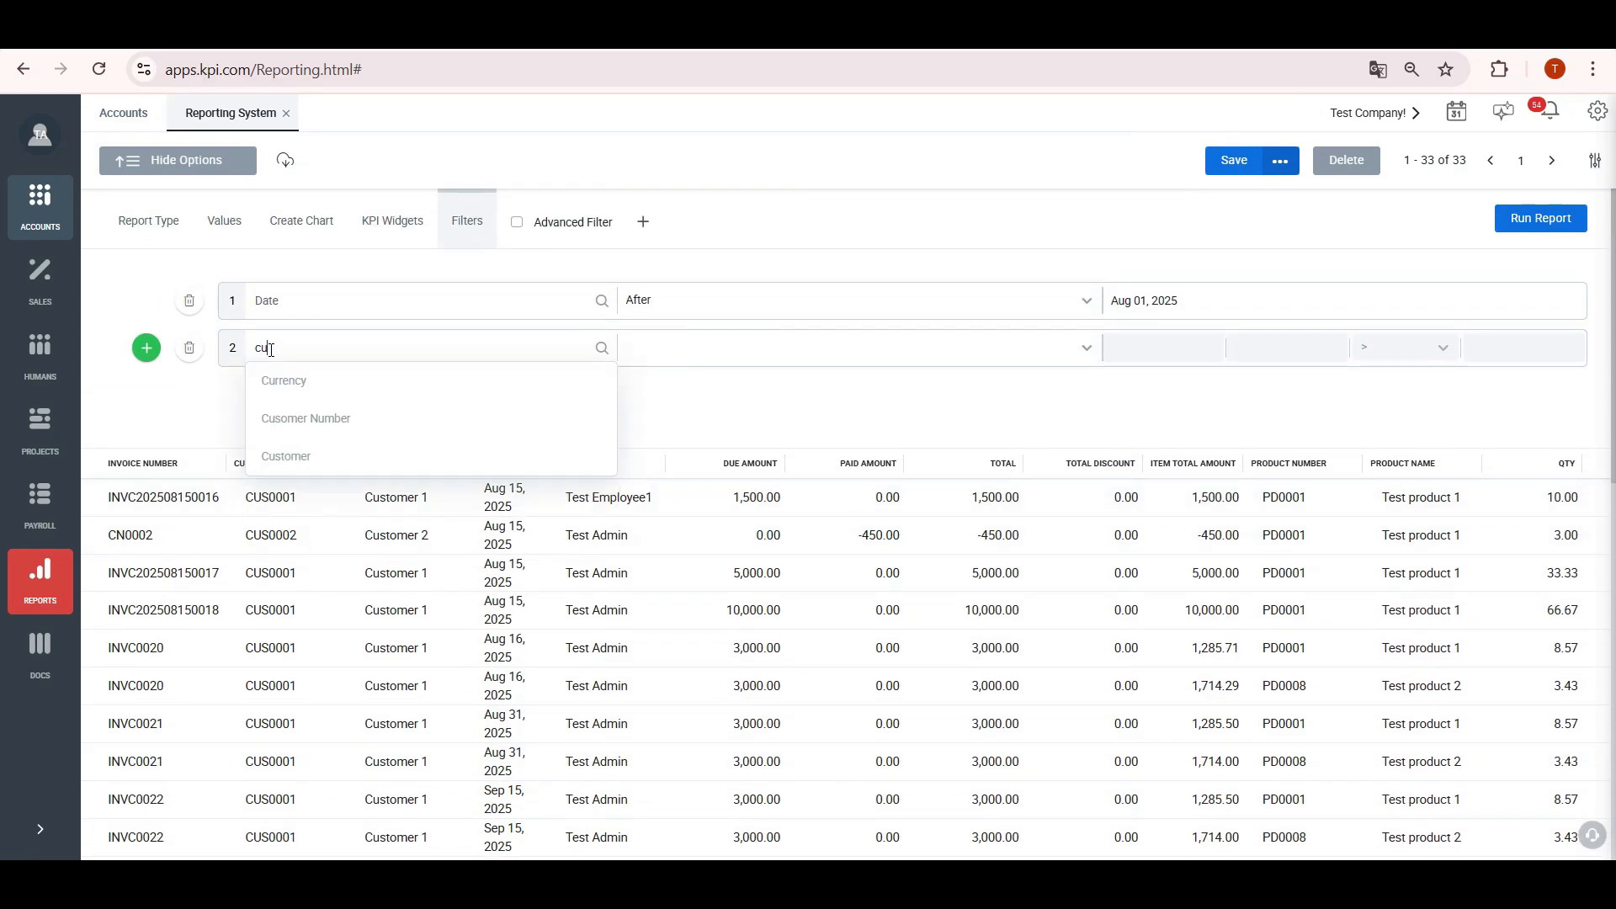
click(309, 458)
click(1121, 344)
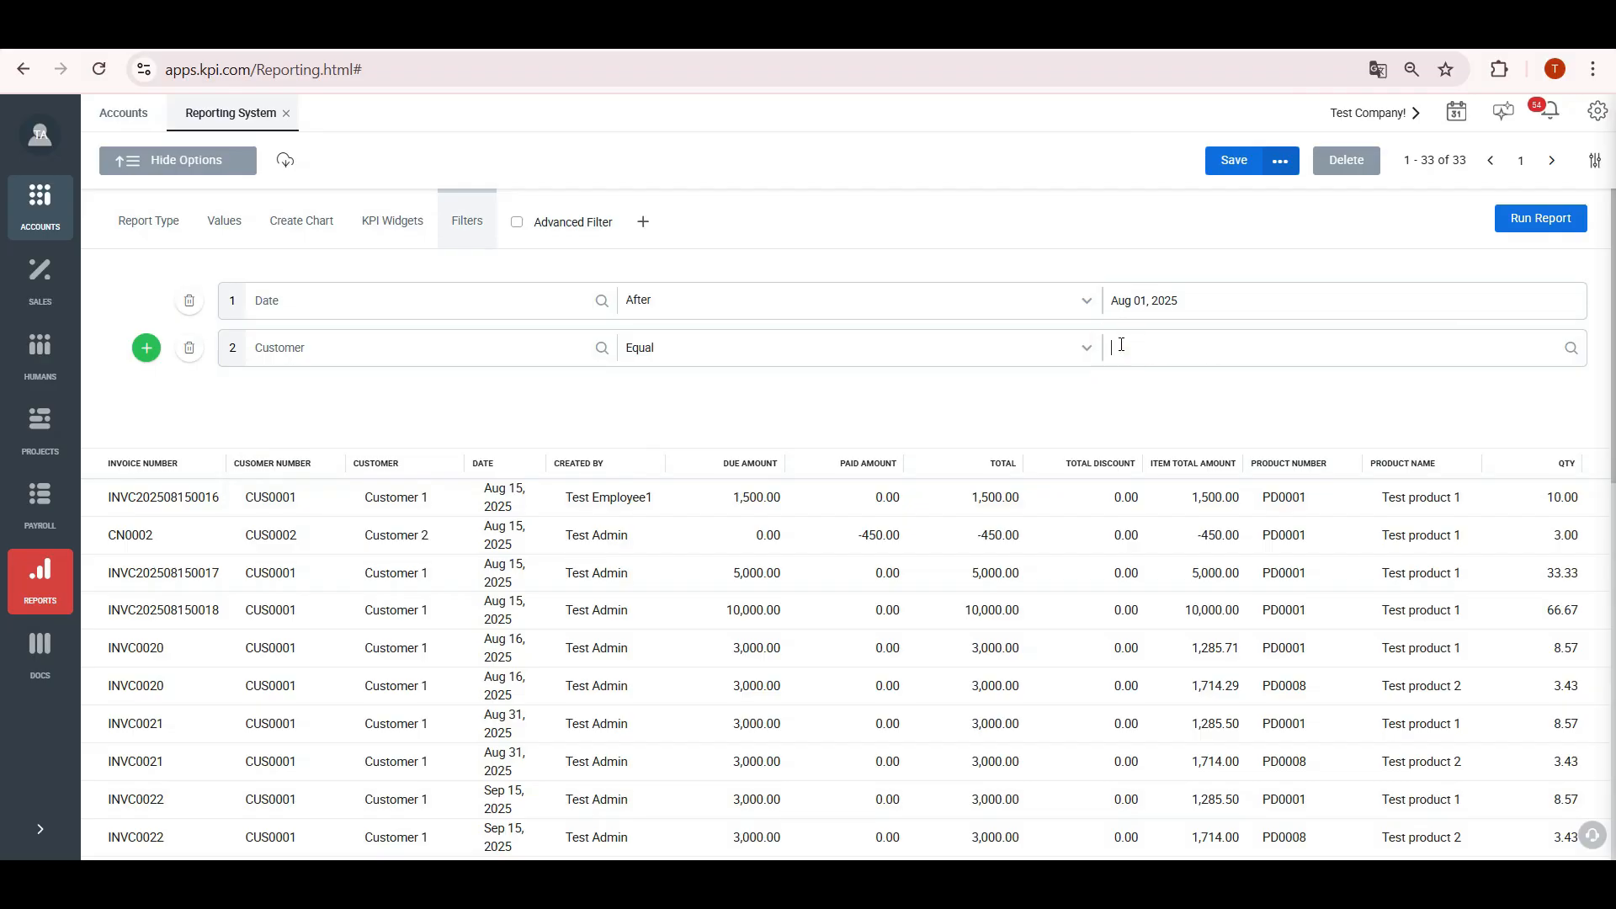
click(1157, 416)
click(1533, 233)
scroll(490, 499, down, 1)
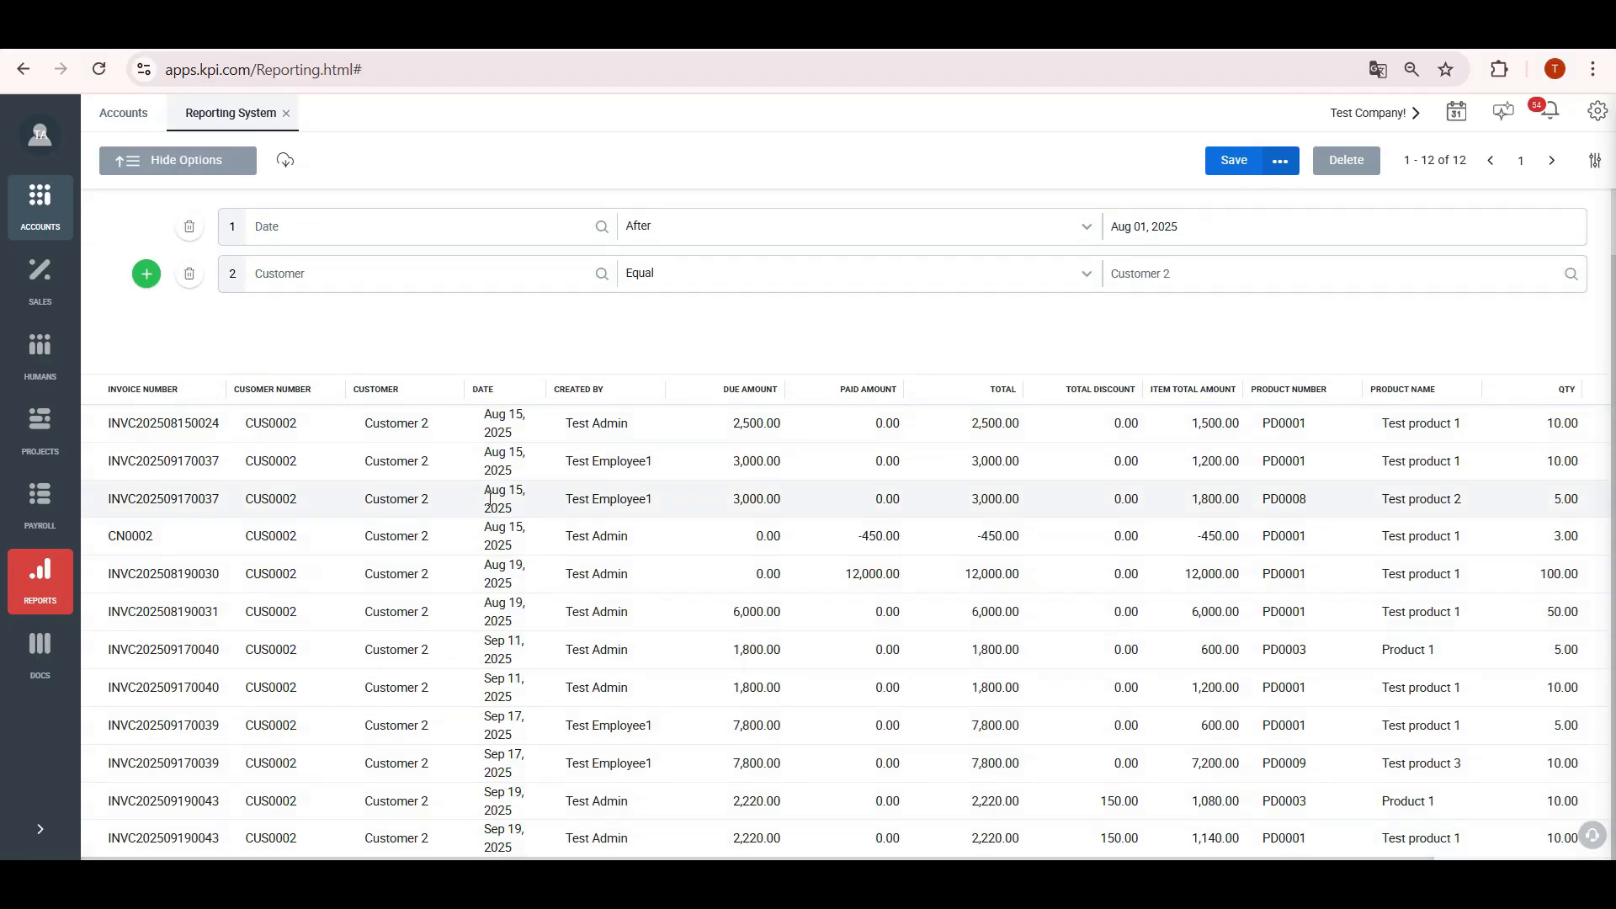
scroll(495, 405, up, 1)
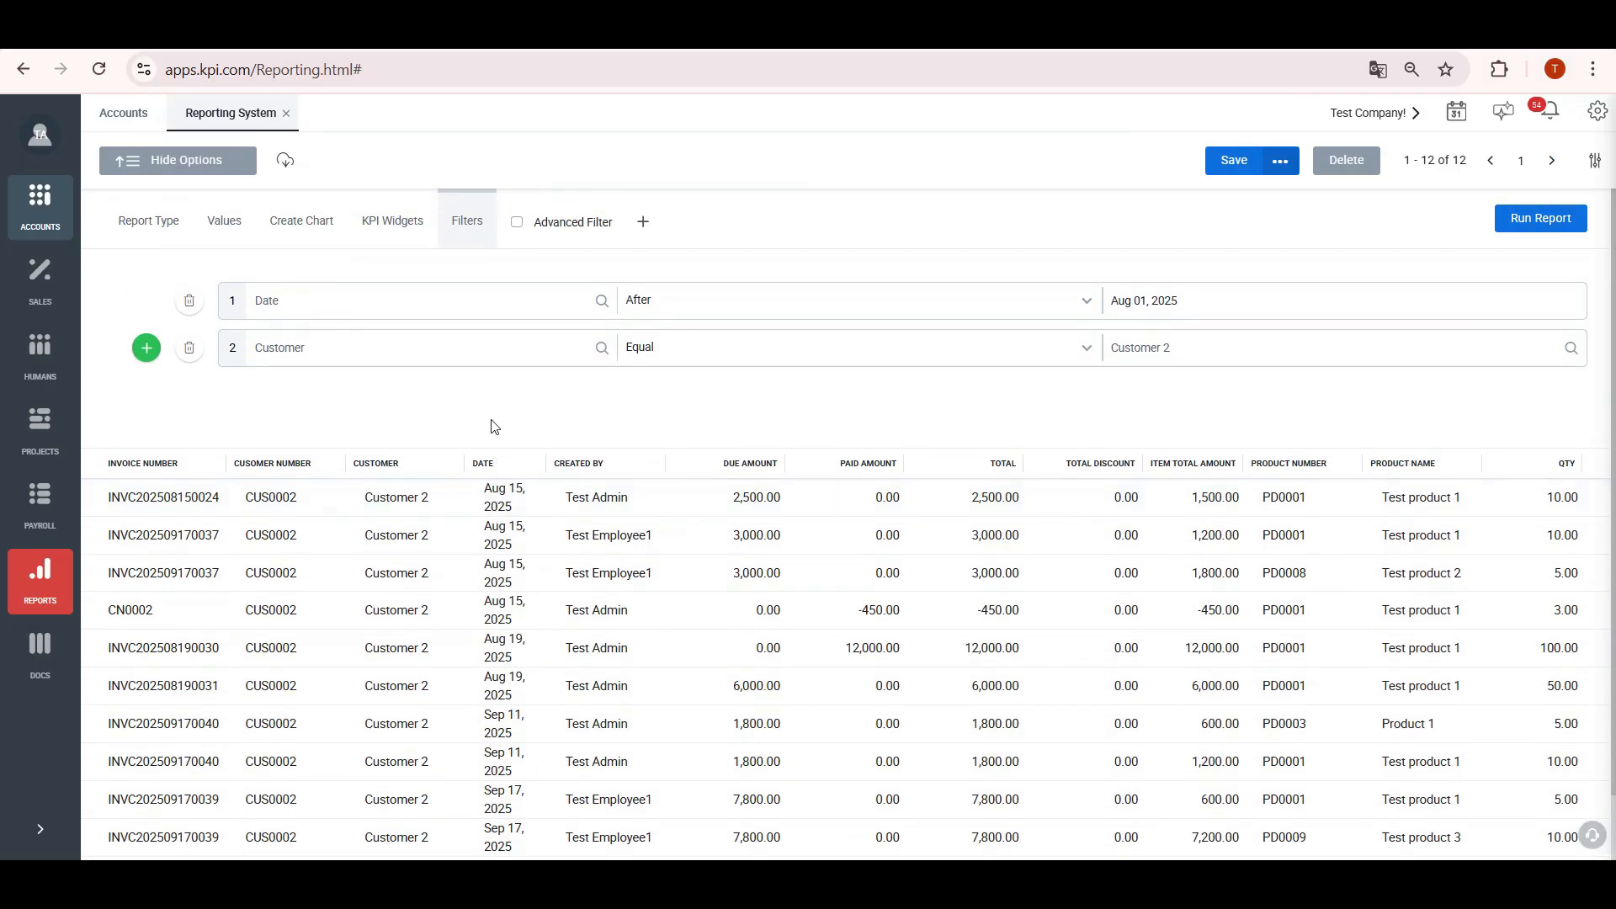
Step: Change the Customer filter's condition to "is not equal to" and run the report
click(729, 354)
click(711, 390)
click(1533, 234)
scroll(418, 665, down, 6)
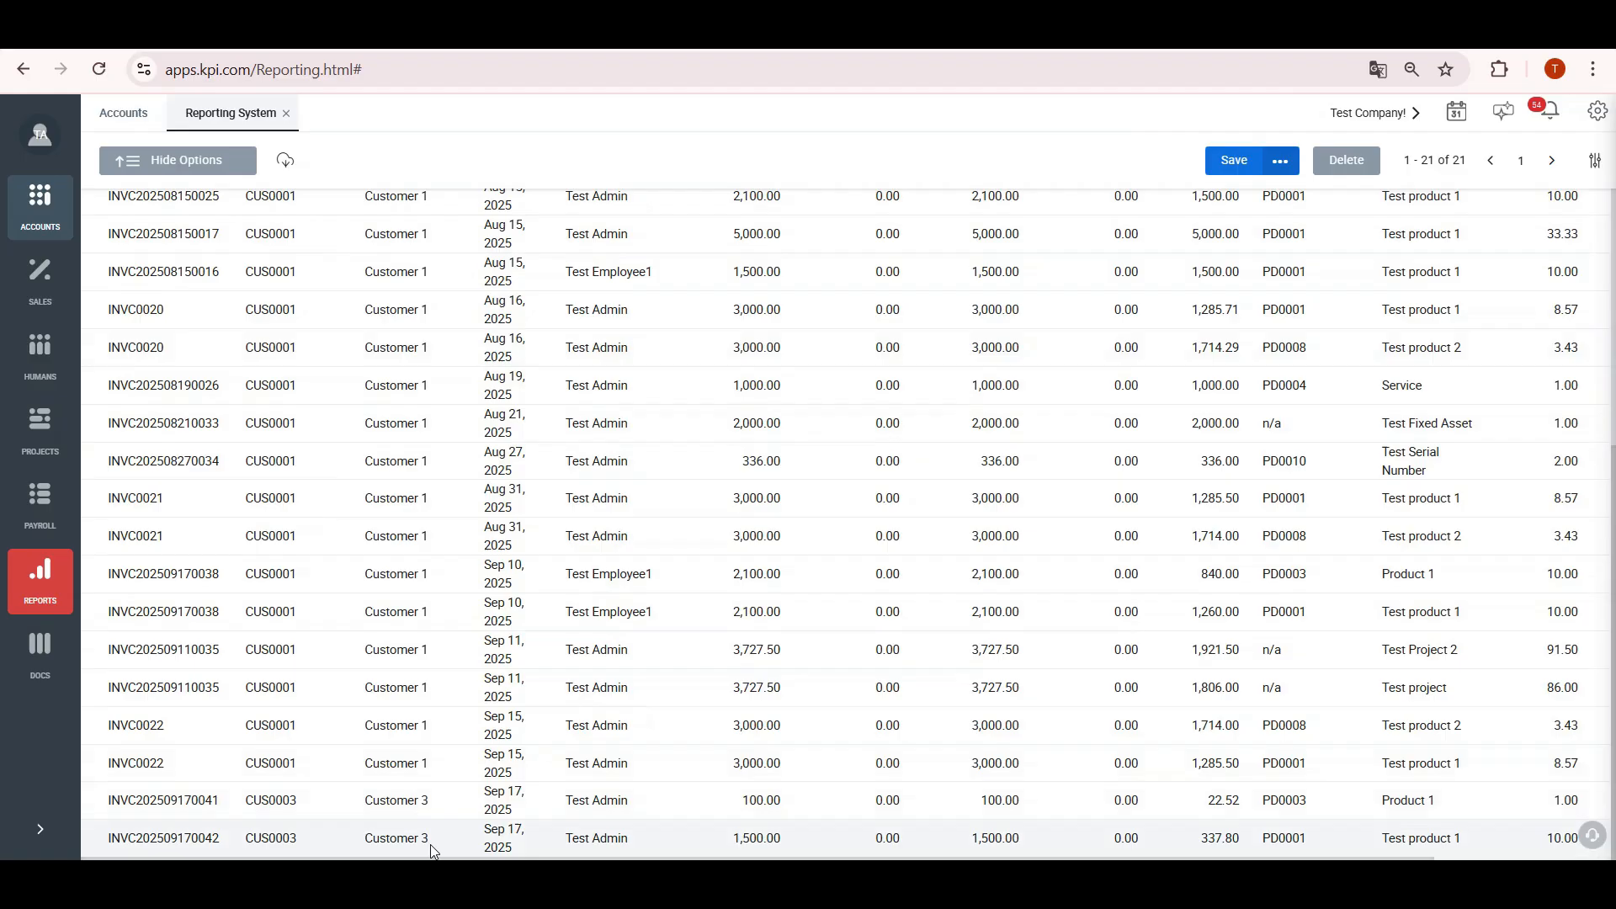
scroll(418, 665, up, 6)
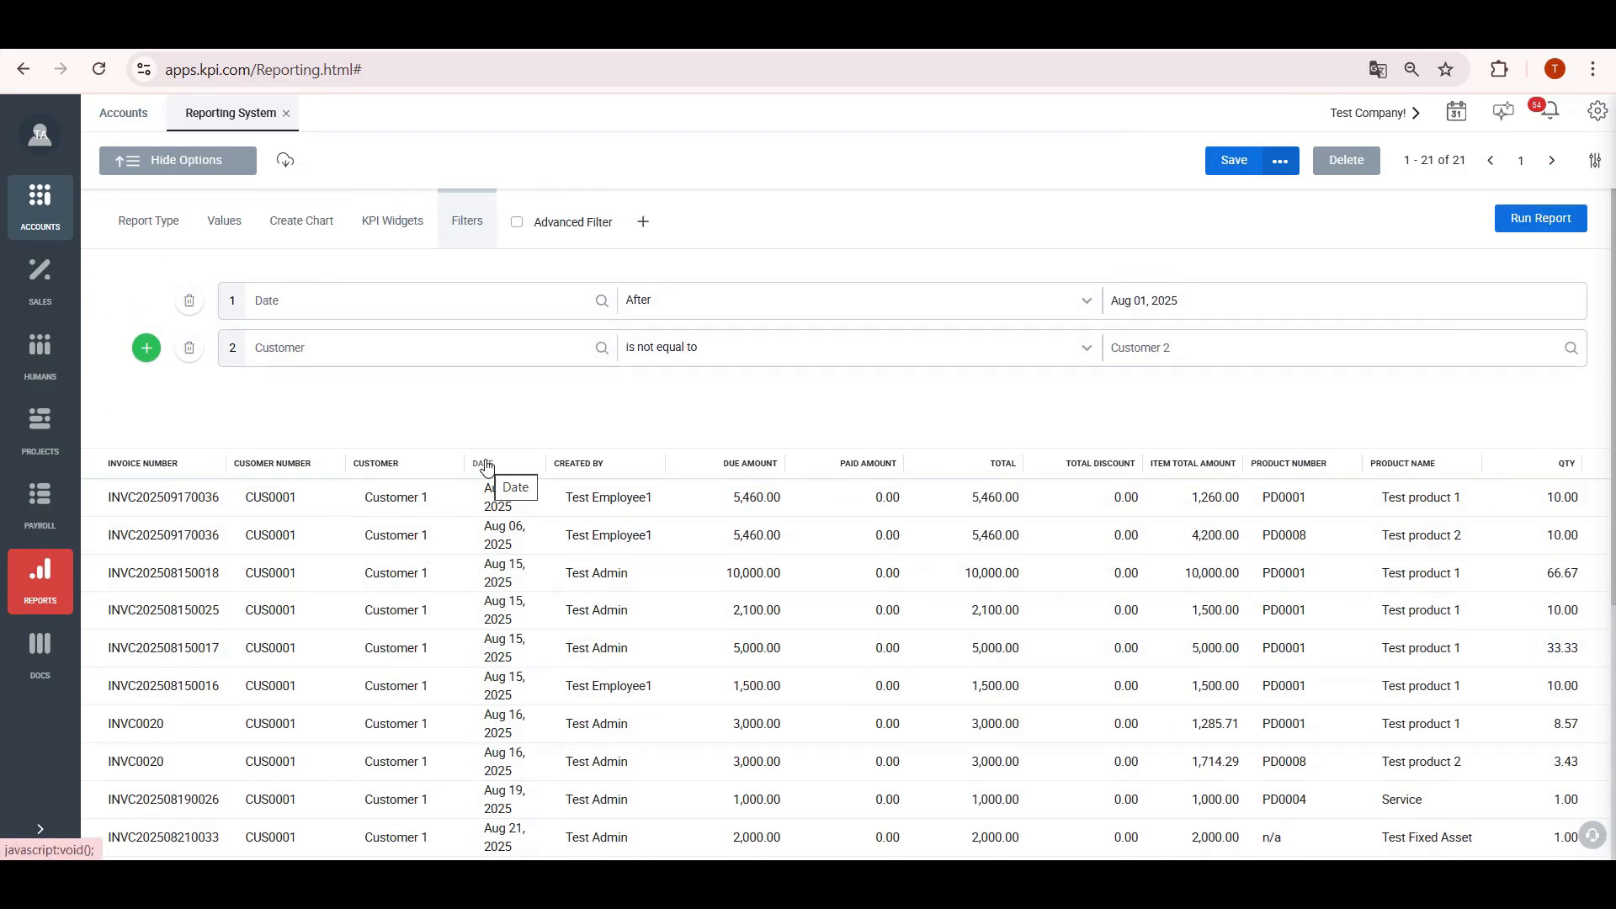
Step: Set the Customer filter to Contains with the value "Custom" and run the report
click(687, 361)
click(688, 451)
click(1212, 357)
text(Custome)
key(BackSpace)
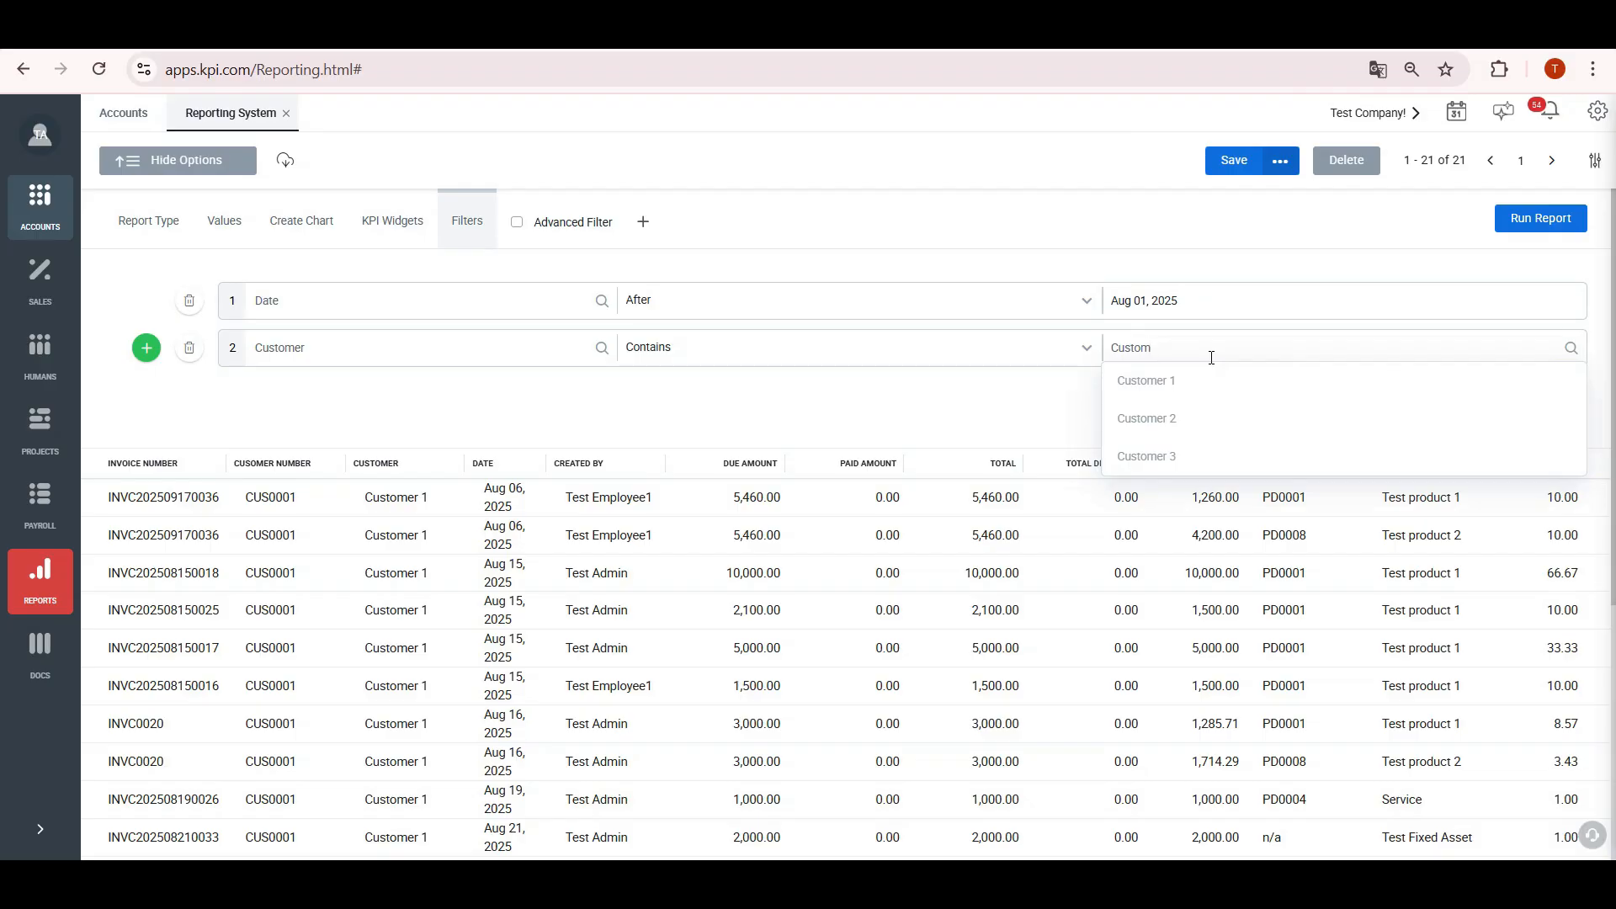
click(1544, 229)
scroll(428, 505, down, 5)
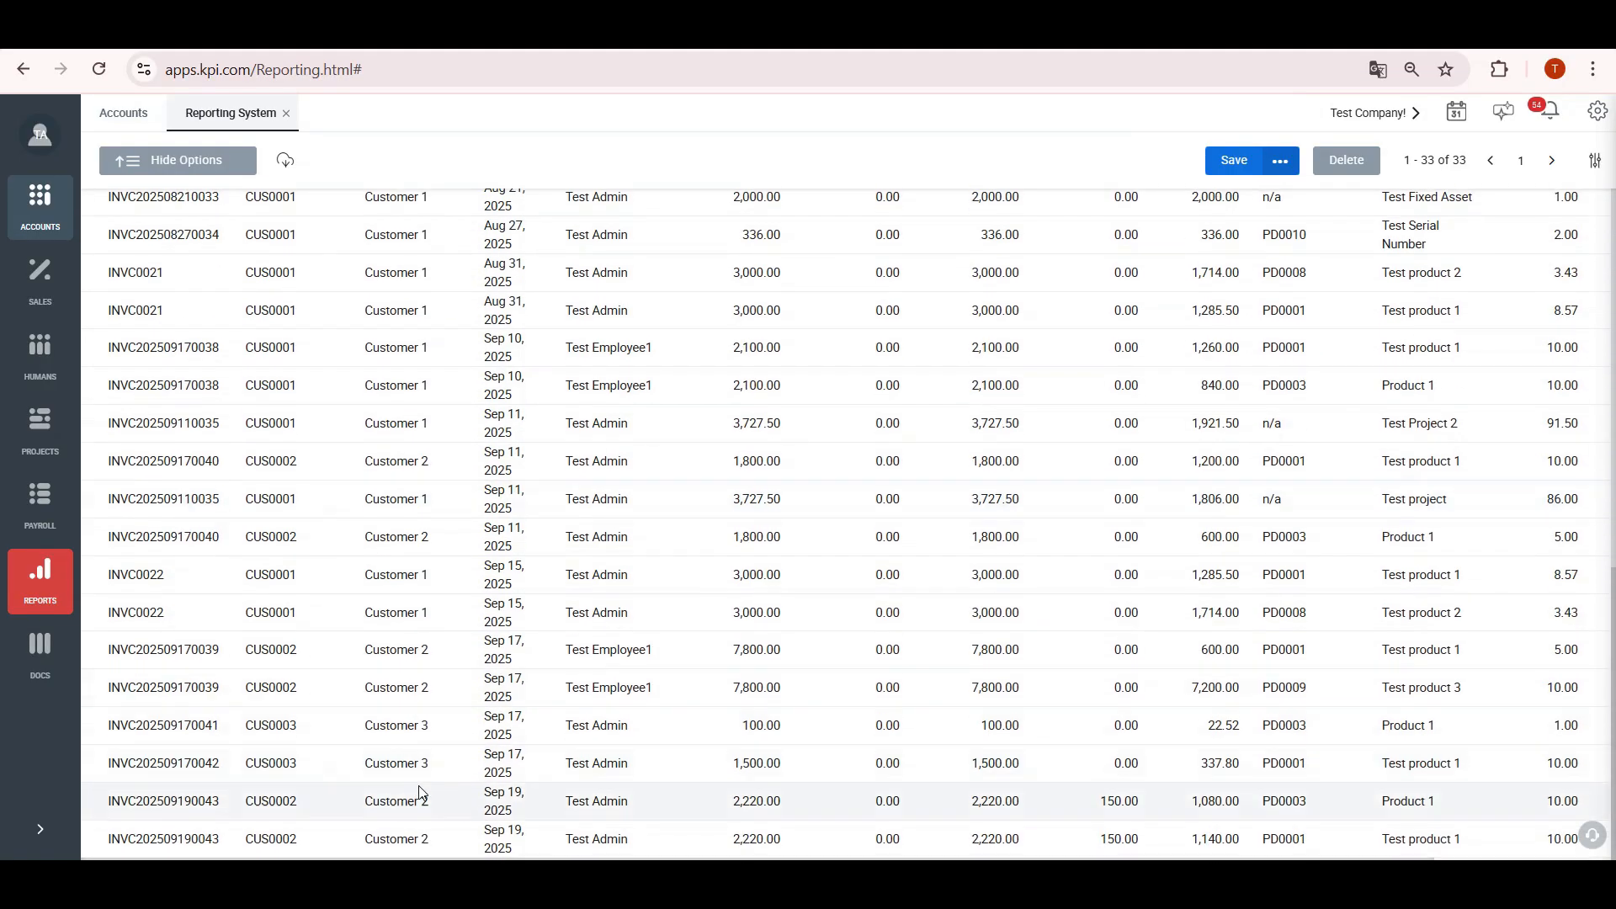
scroll(431, 451, up, 4)
Step: Set the Customer filter back to Equal Customer 2 and run the report
click(802, 360)
click(806, 380)
click(1138, 354)
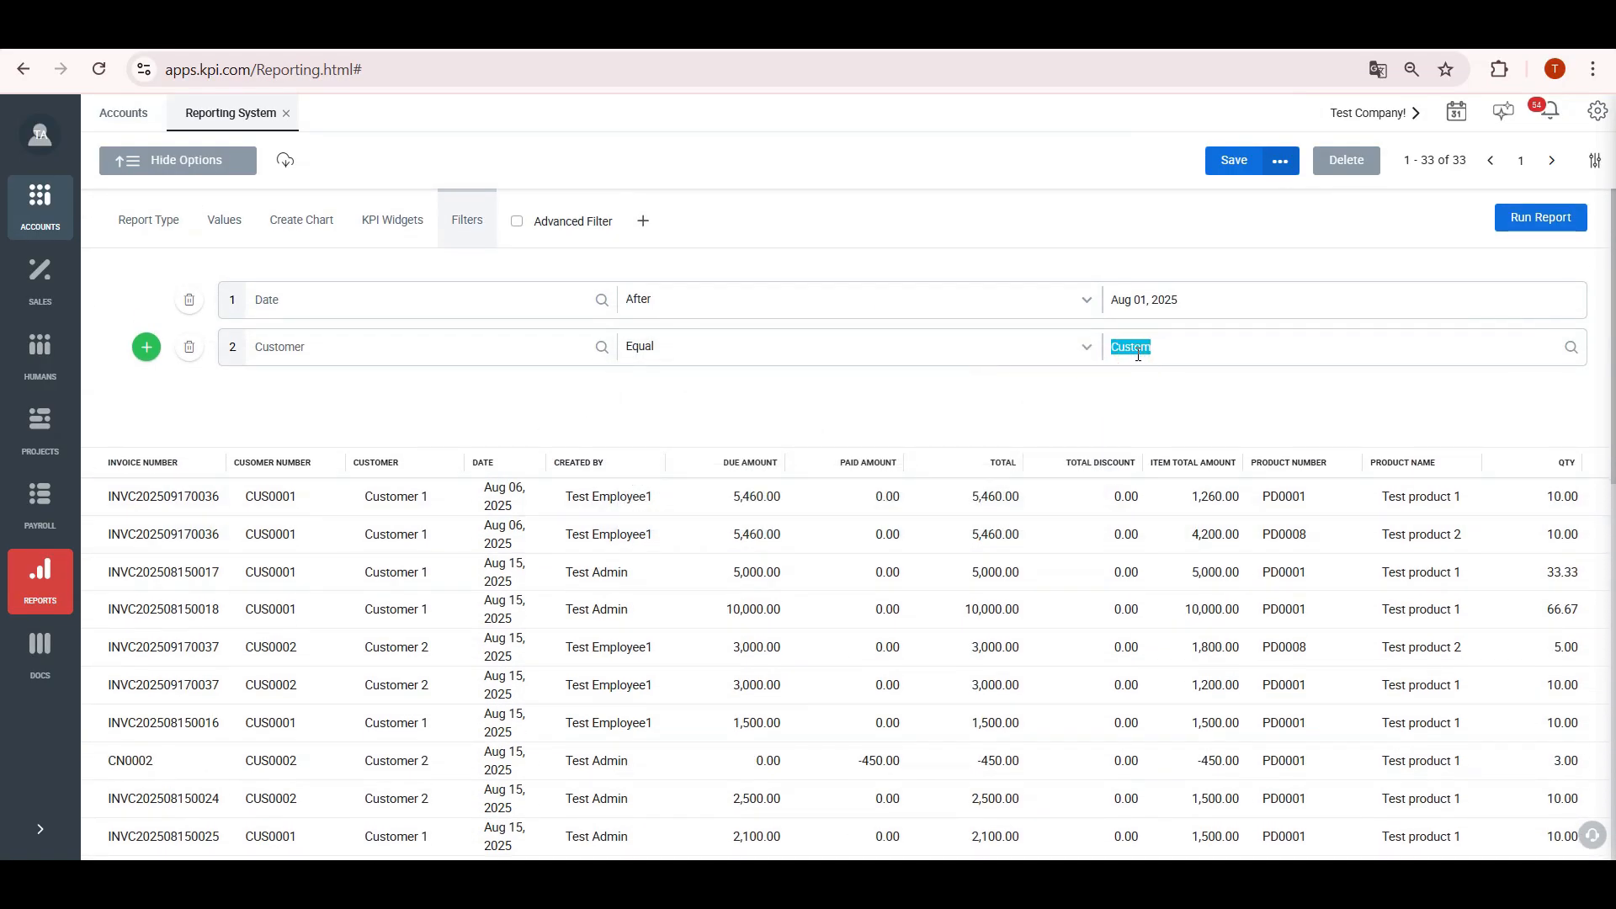
key(BackSpace)
click(1176, 420)
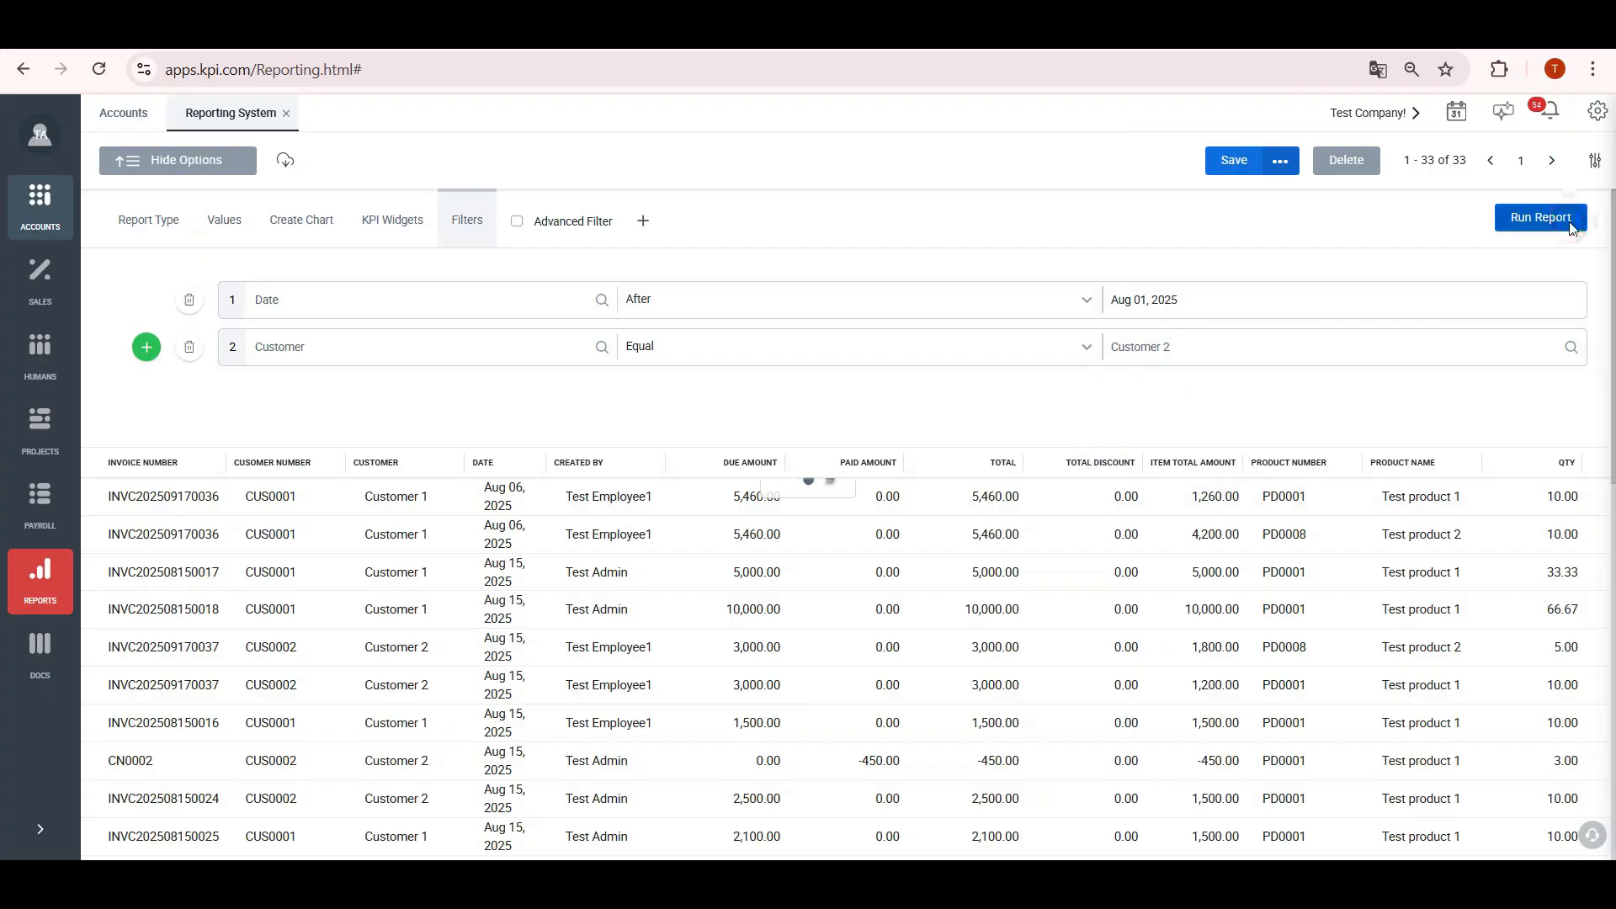
click(1570, 225)
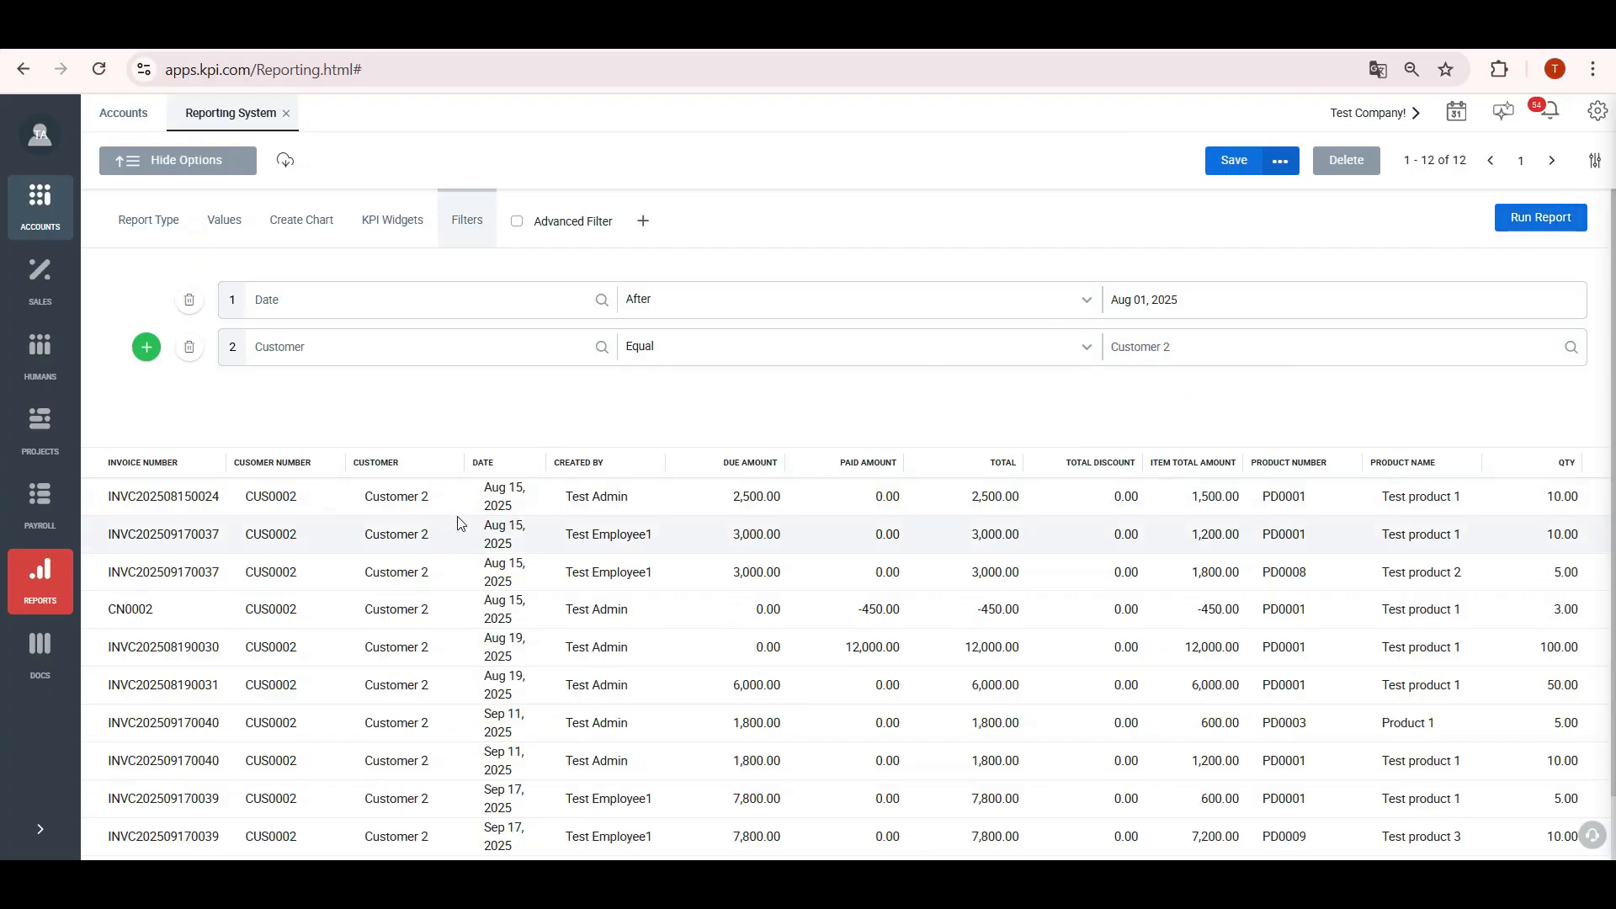
Step: Enable the advanced filter and add a third filter row on the Customer field
click(517, 224)
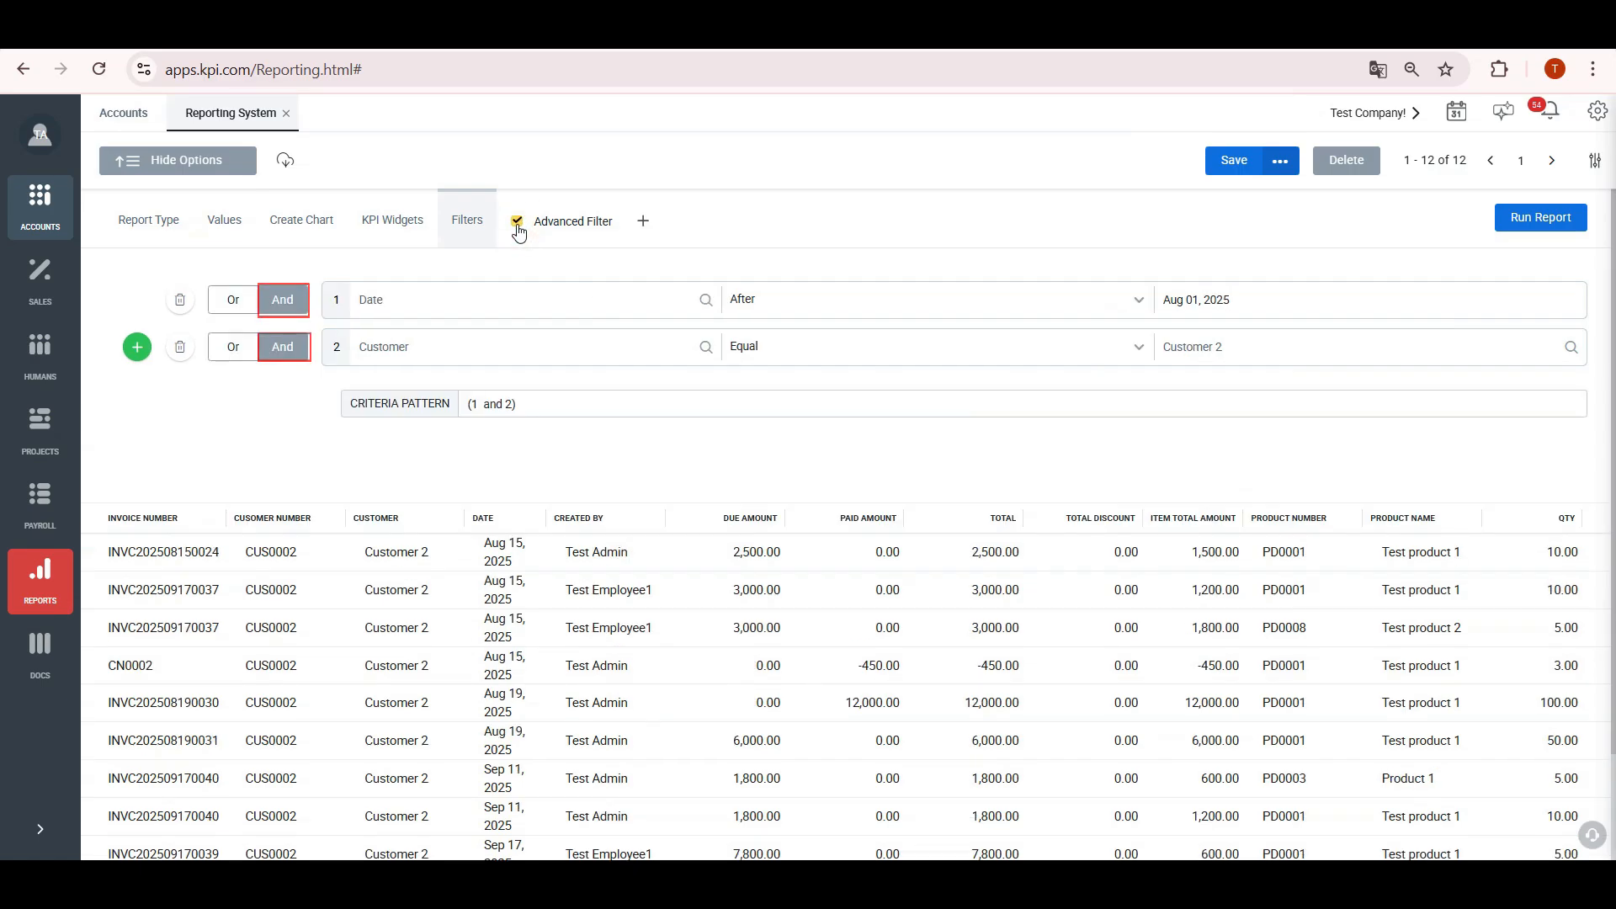
click(138, 360)
click(361, 390)
text(cu)
click(392, 503)
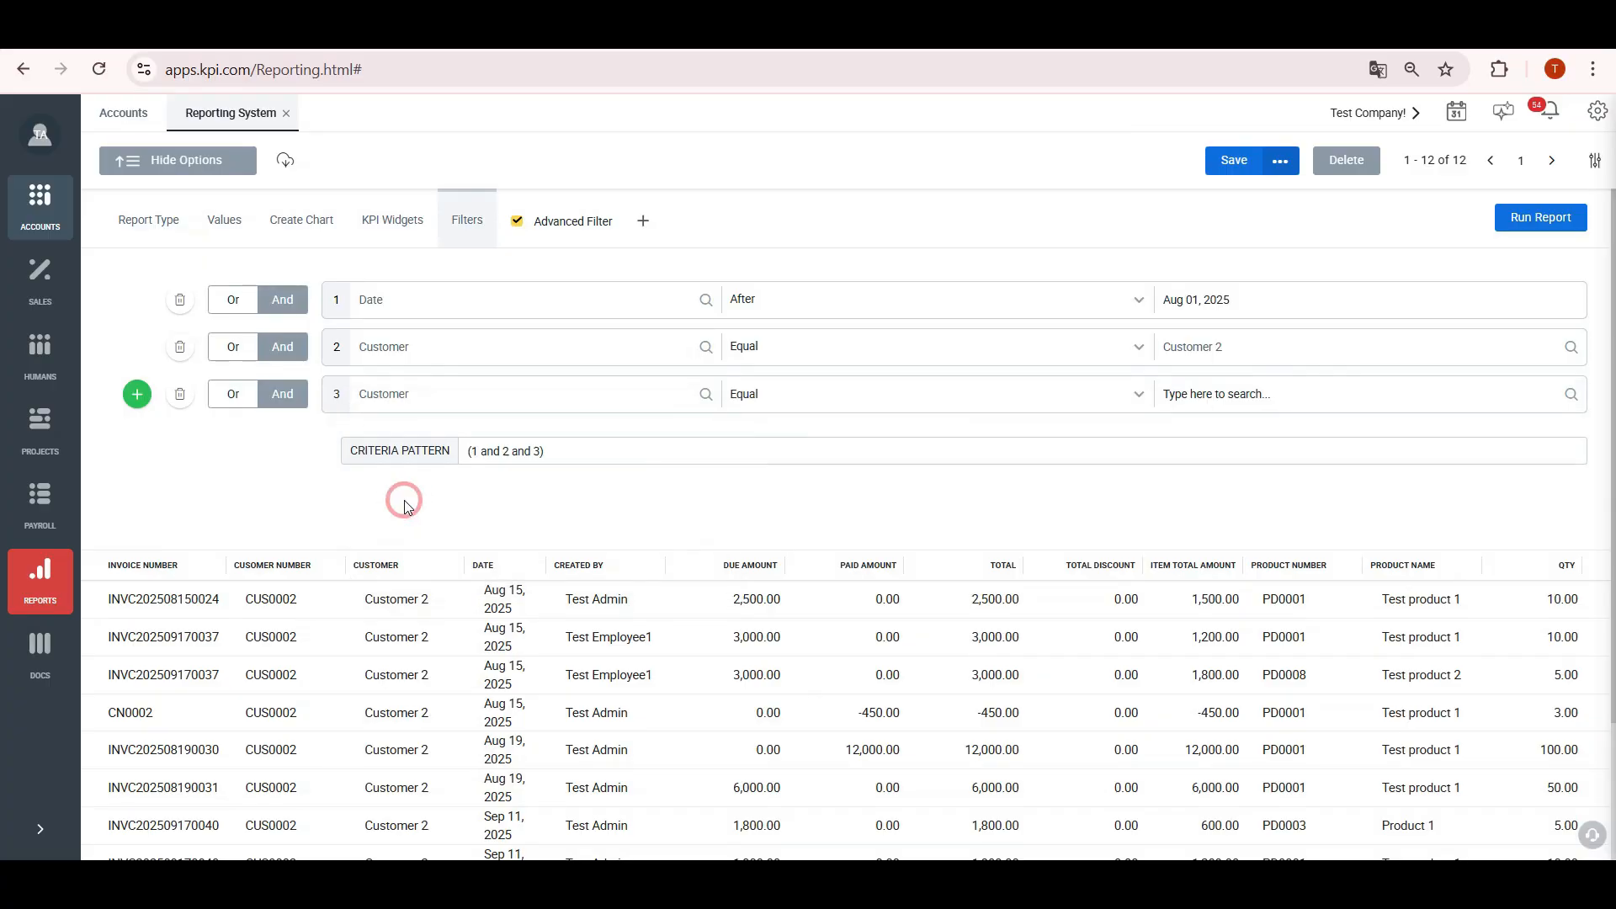
Step: Set the third filter's value to Customer 1 and run the report
click(1188, 389)
text(cu)
click(1215, 423)
click(1540, 220)
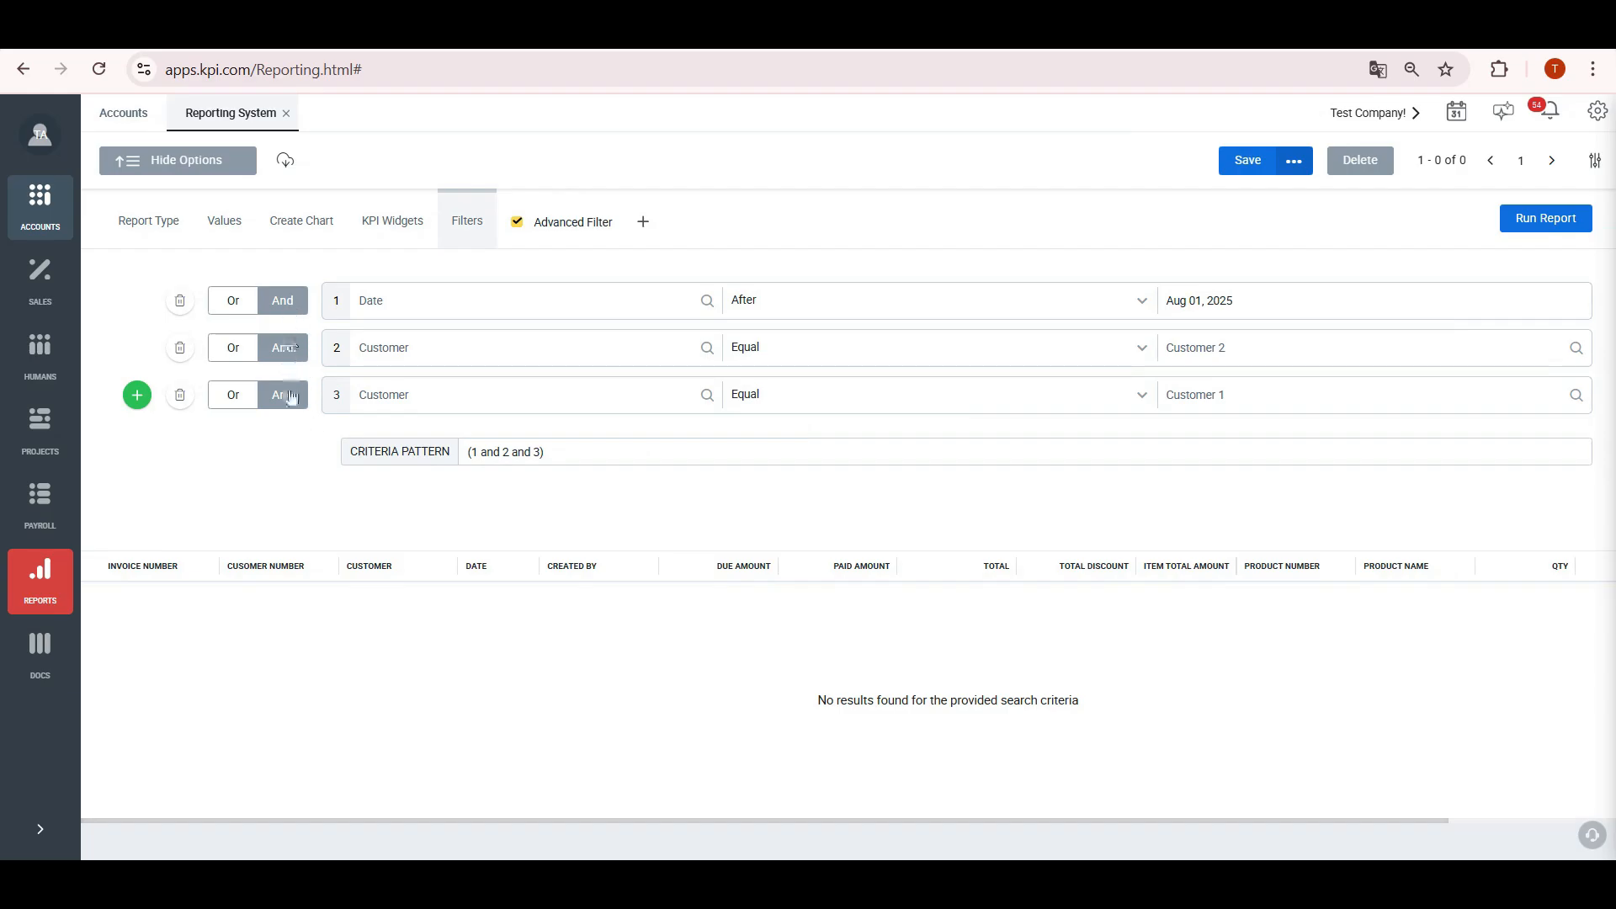
Step: Switch the third filter's operator to Or, run the report and sort the results by Date
click(236, 396)
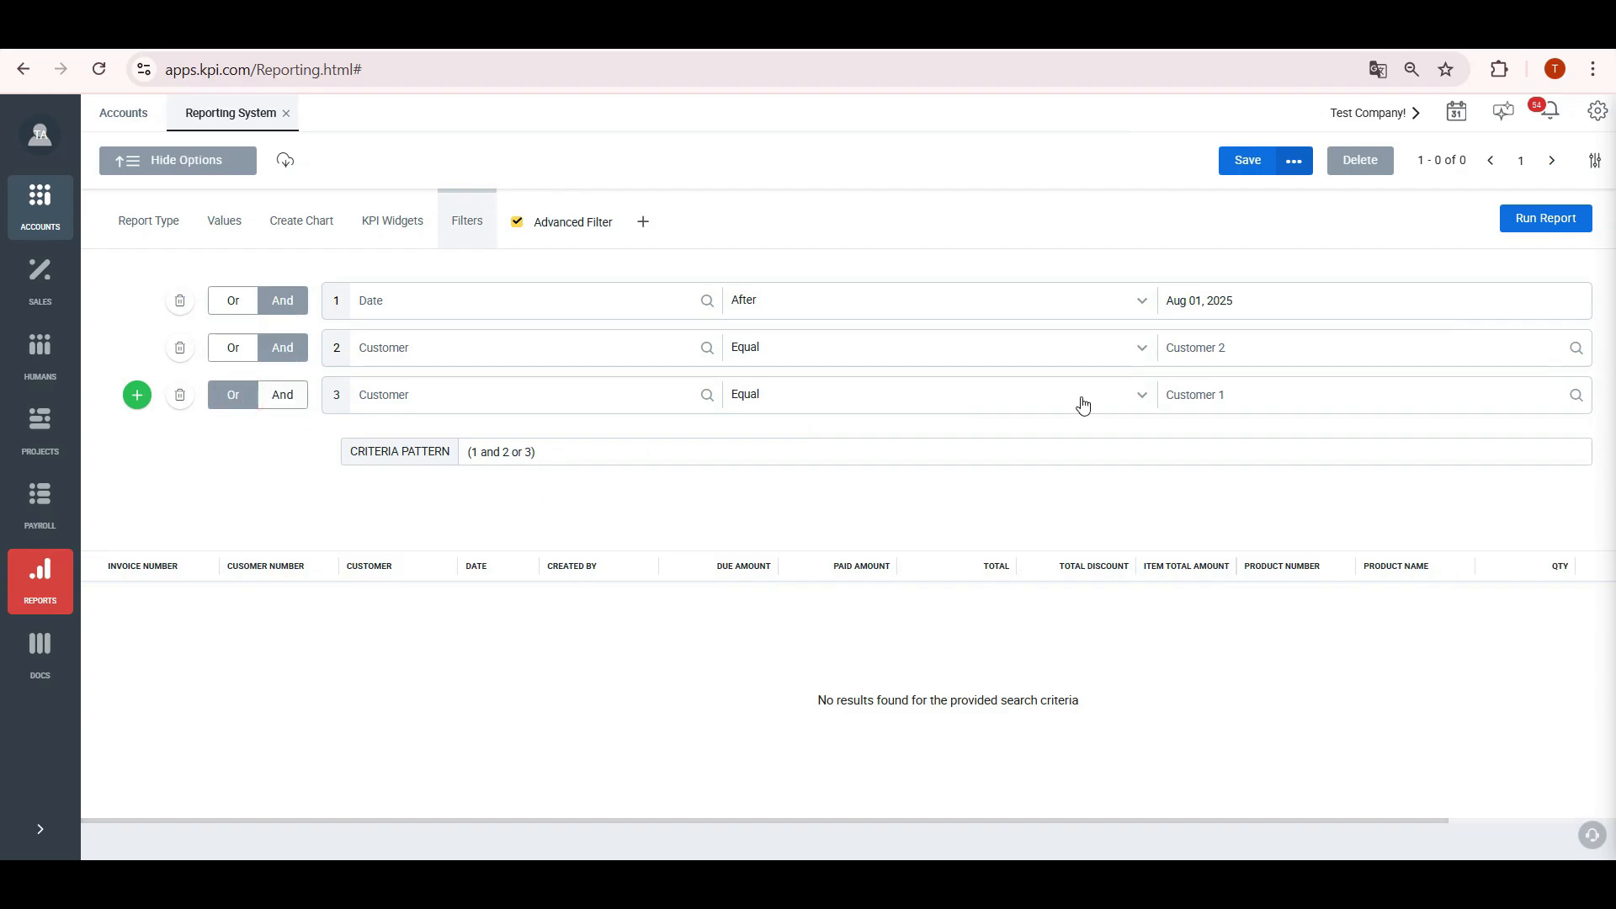
click(1532, 220)
click(493, 577)
click(481, 568)
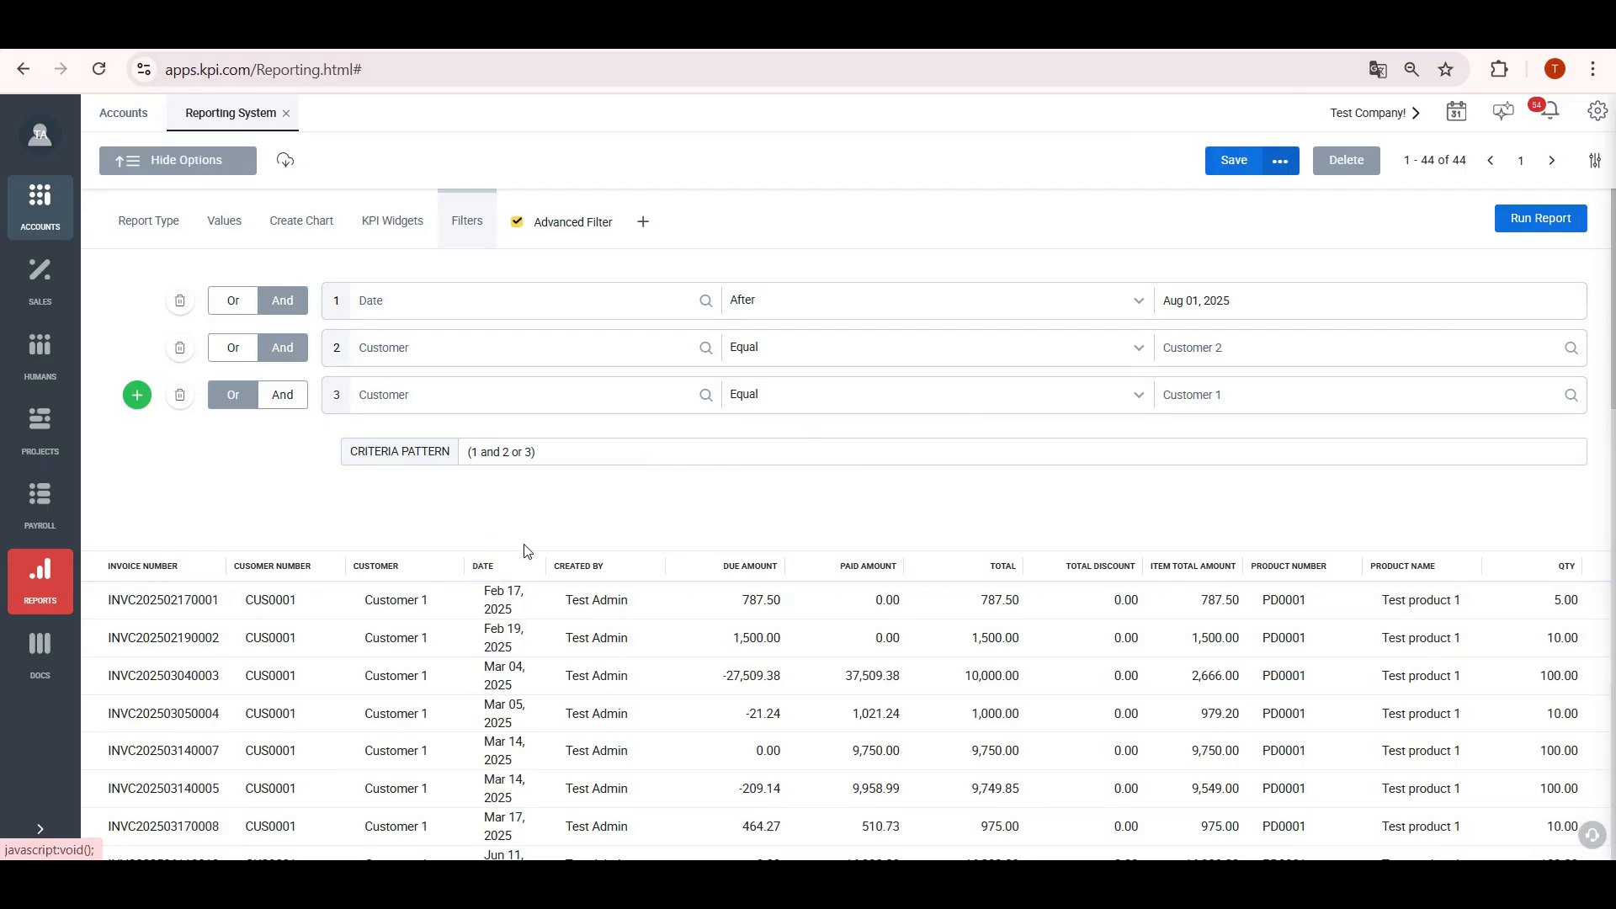
scroll(400, 756, down, 4)
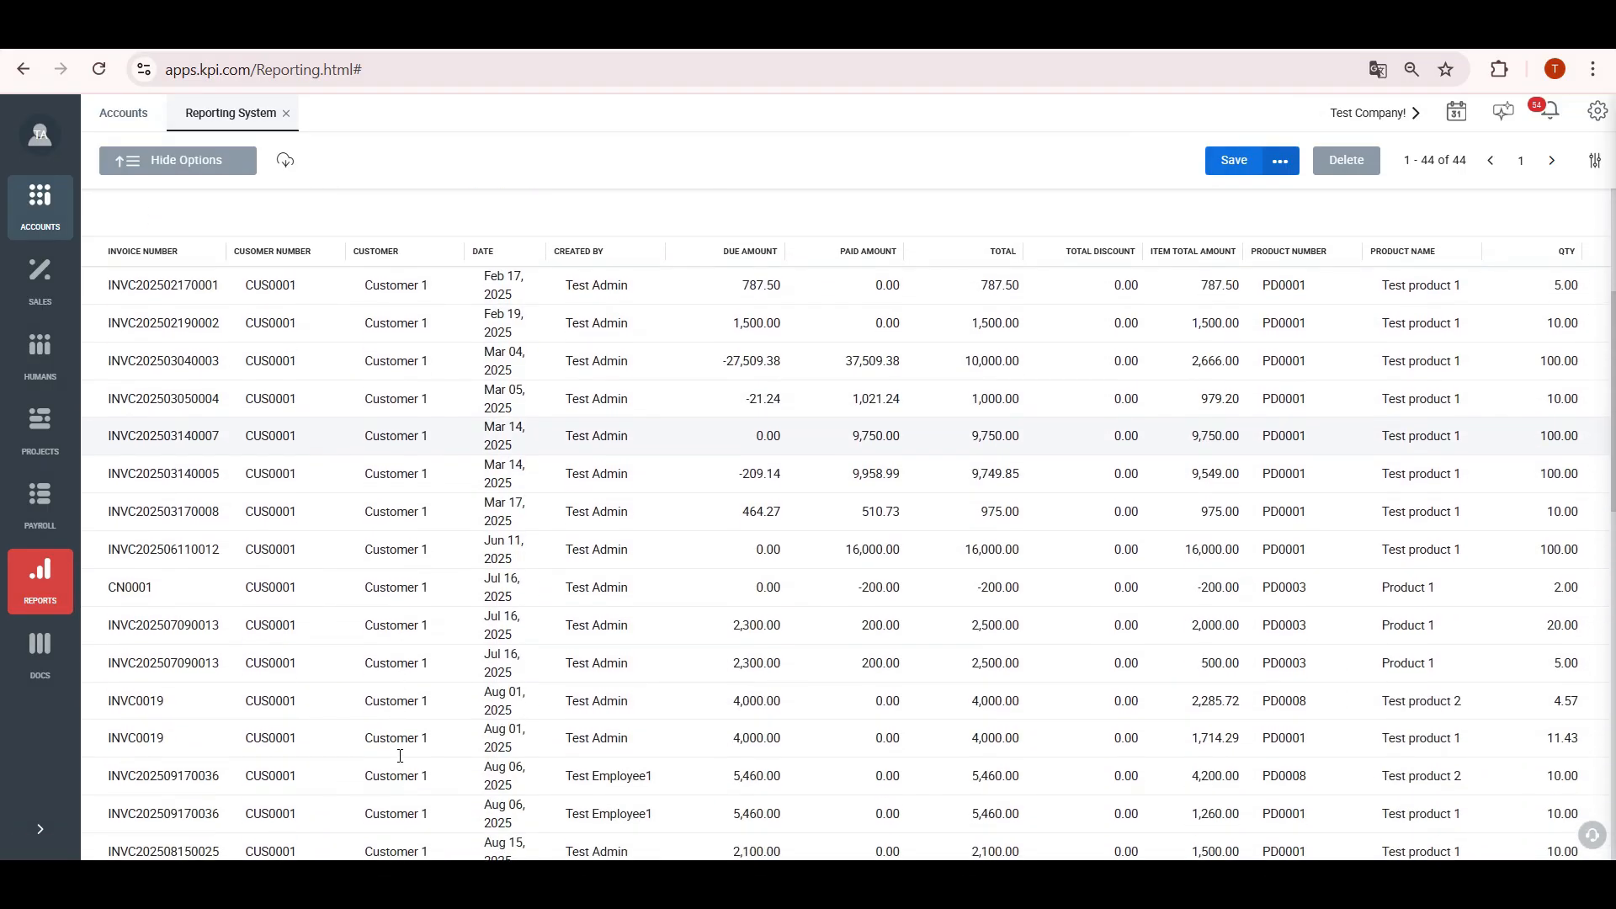
Step: Change the criteria pattern to 1 and (2 or 3) and run the report
scroll(400, 755, down, 3)
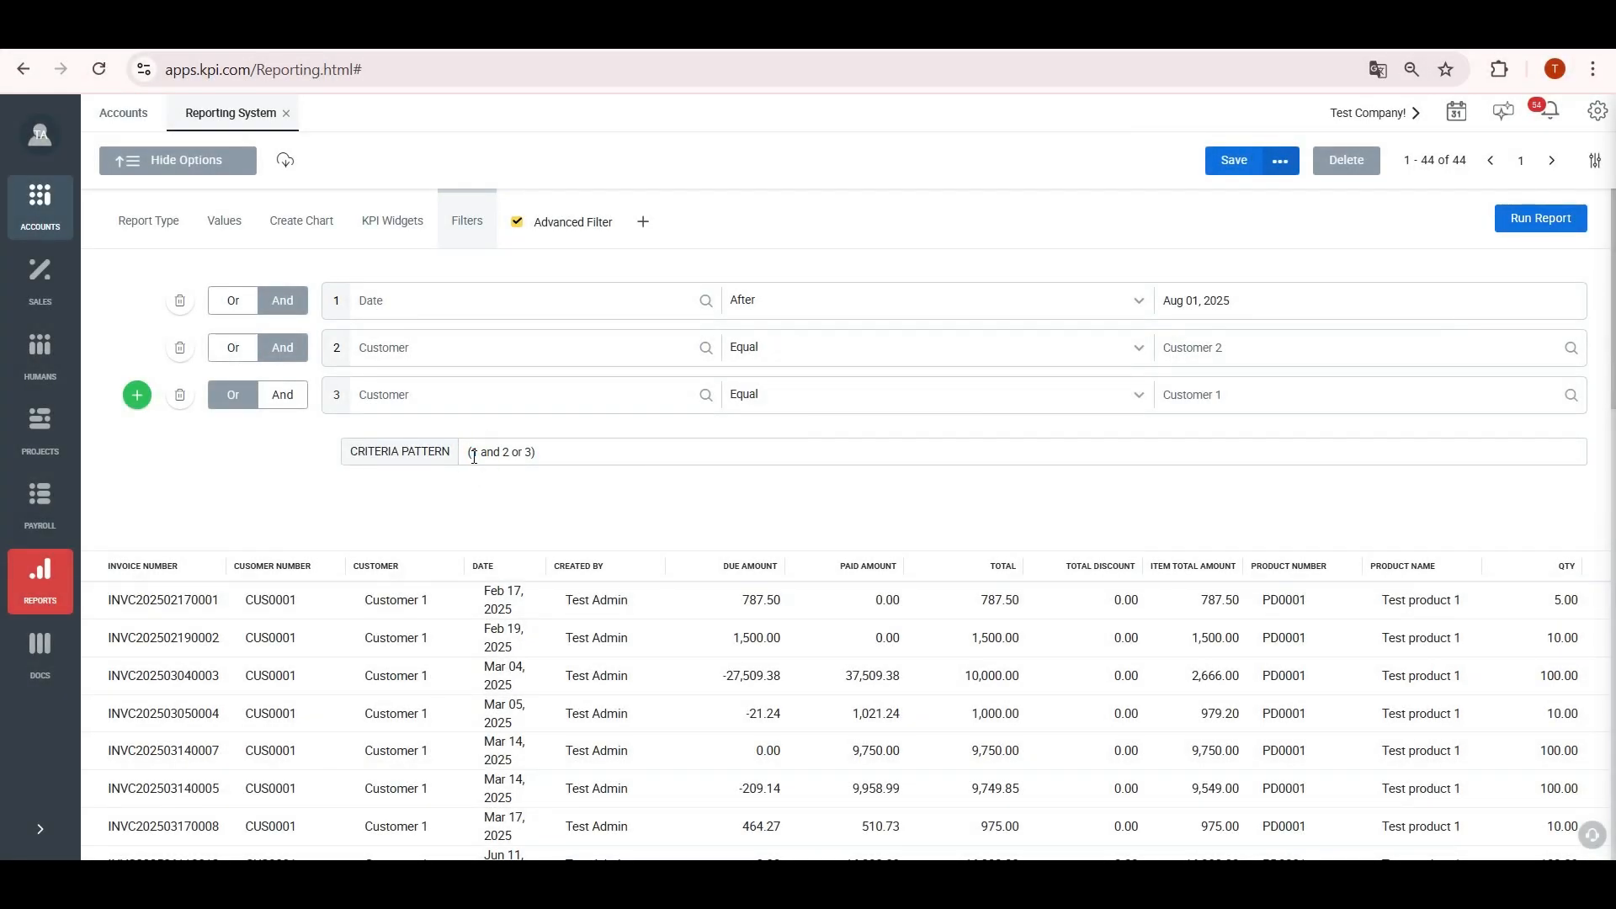
click(474, 455)
key(BackSpace)
text(()
click(1527, 233)
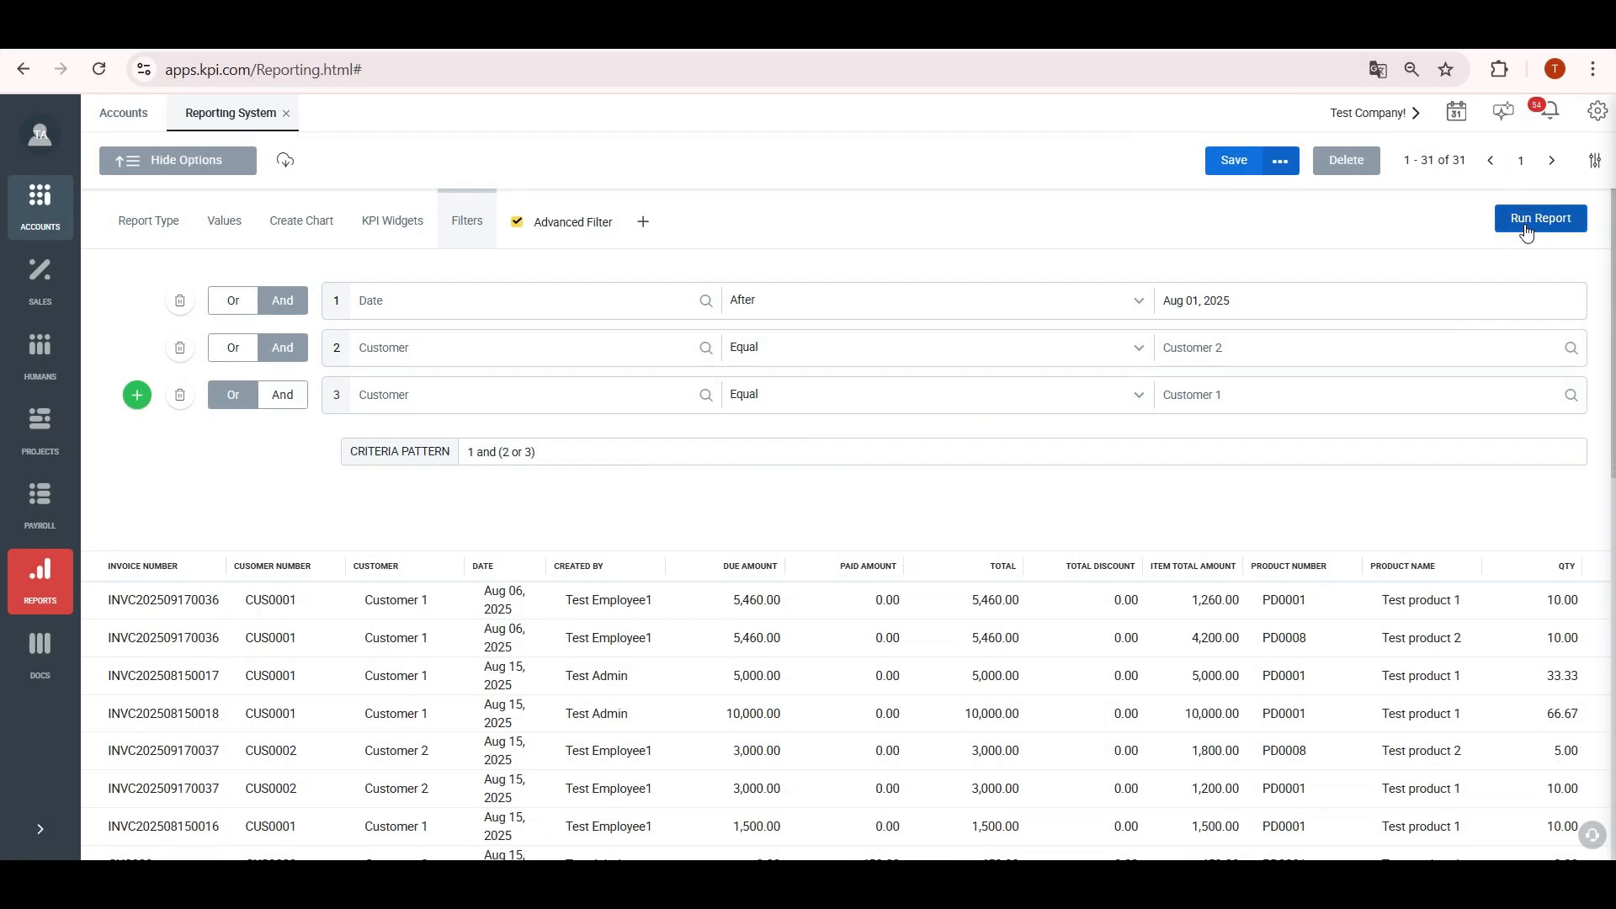
Step: Sort the filtered report results by the Date column
scroll(602, 521, down, 1)
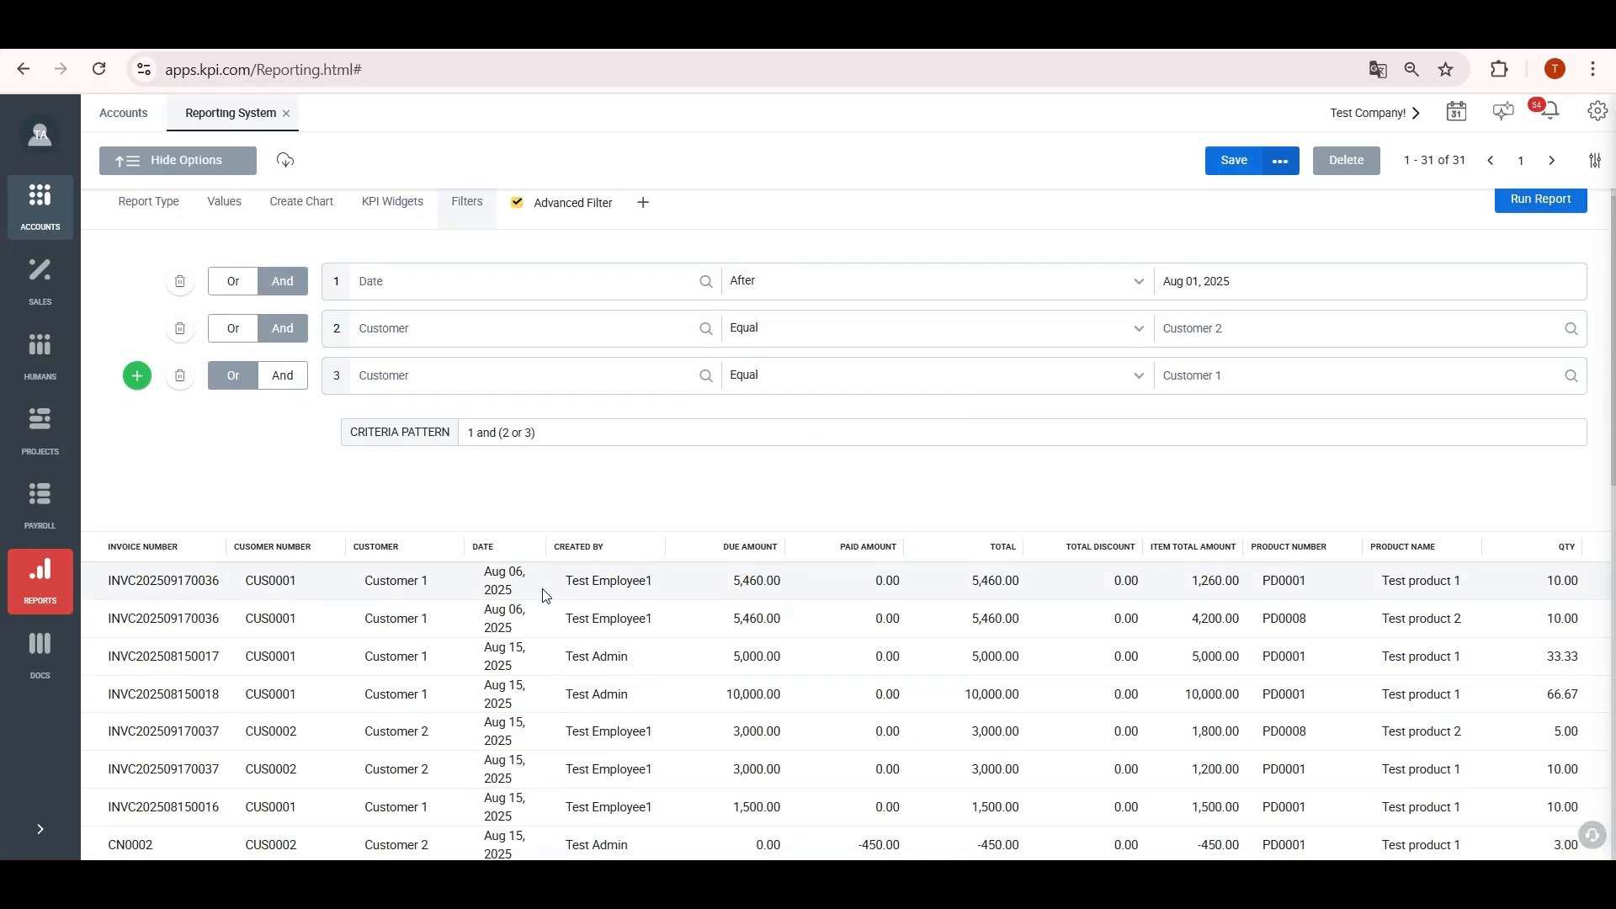
click(486, 554)
click(486, 554)
scroll(618, 581, up, 1)
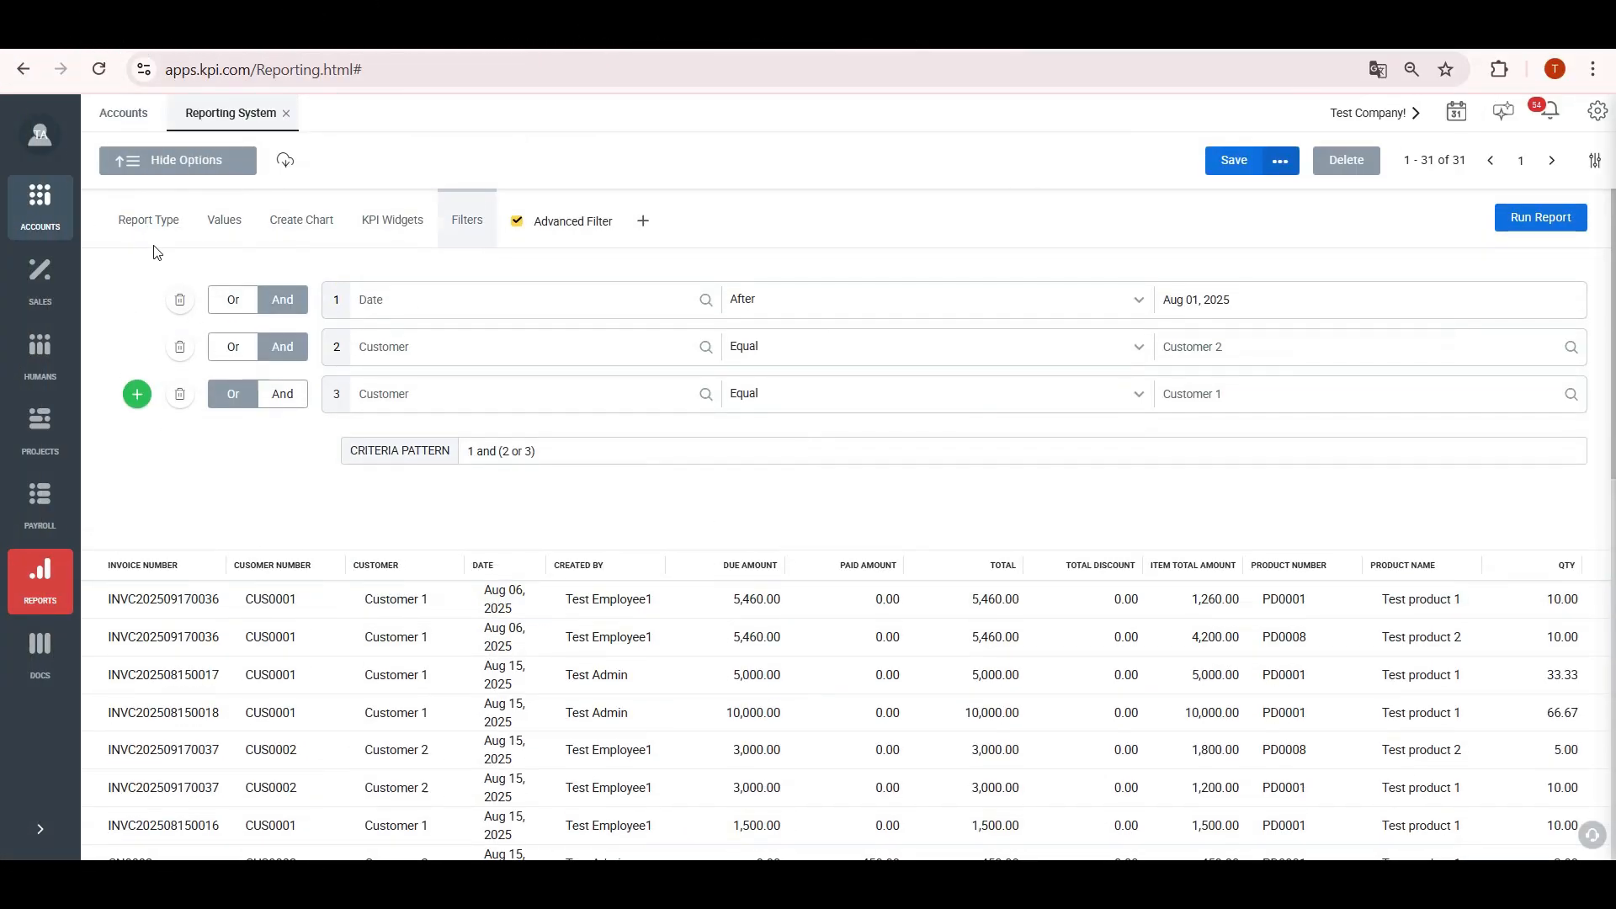
Step: Switch the report to Summary Report, summarize it by Created By and run it
click(148, 220)
click(713, 284)
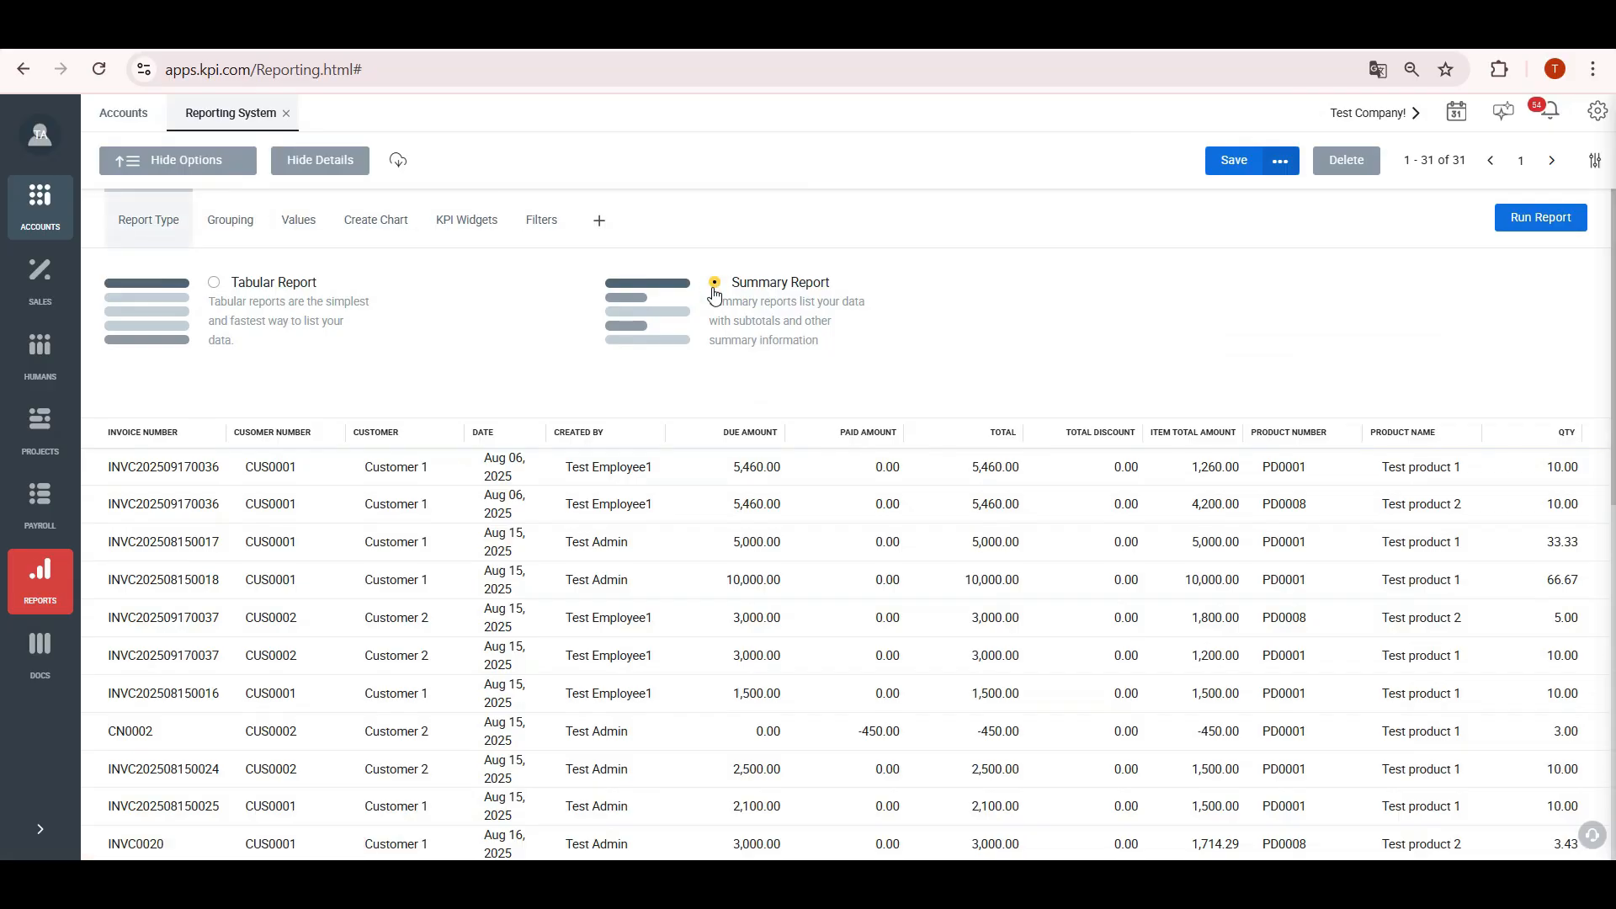
click(235, 232)
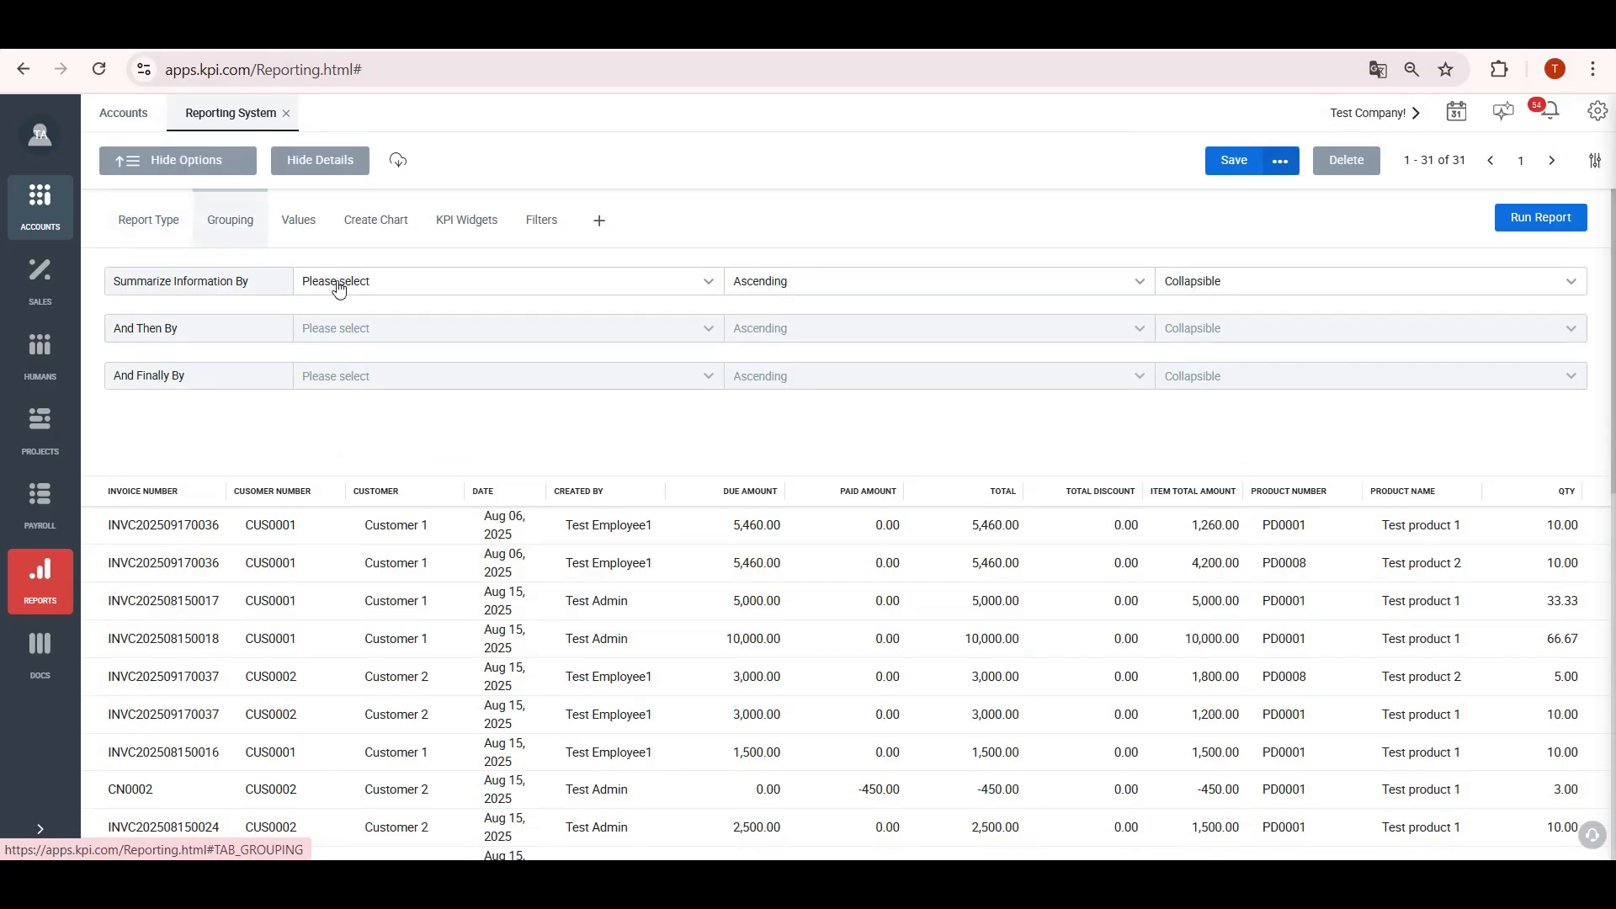
click(342, 284)
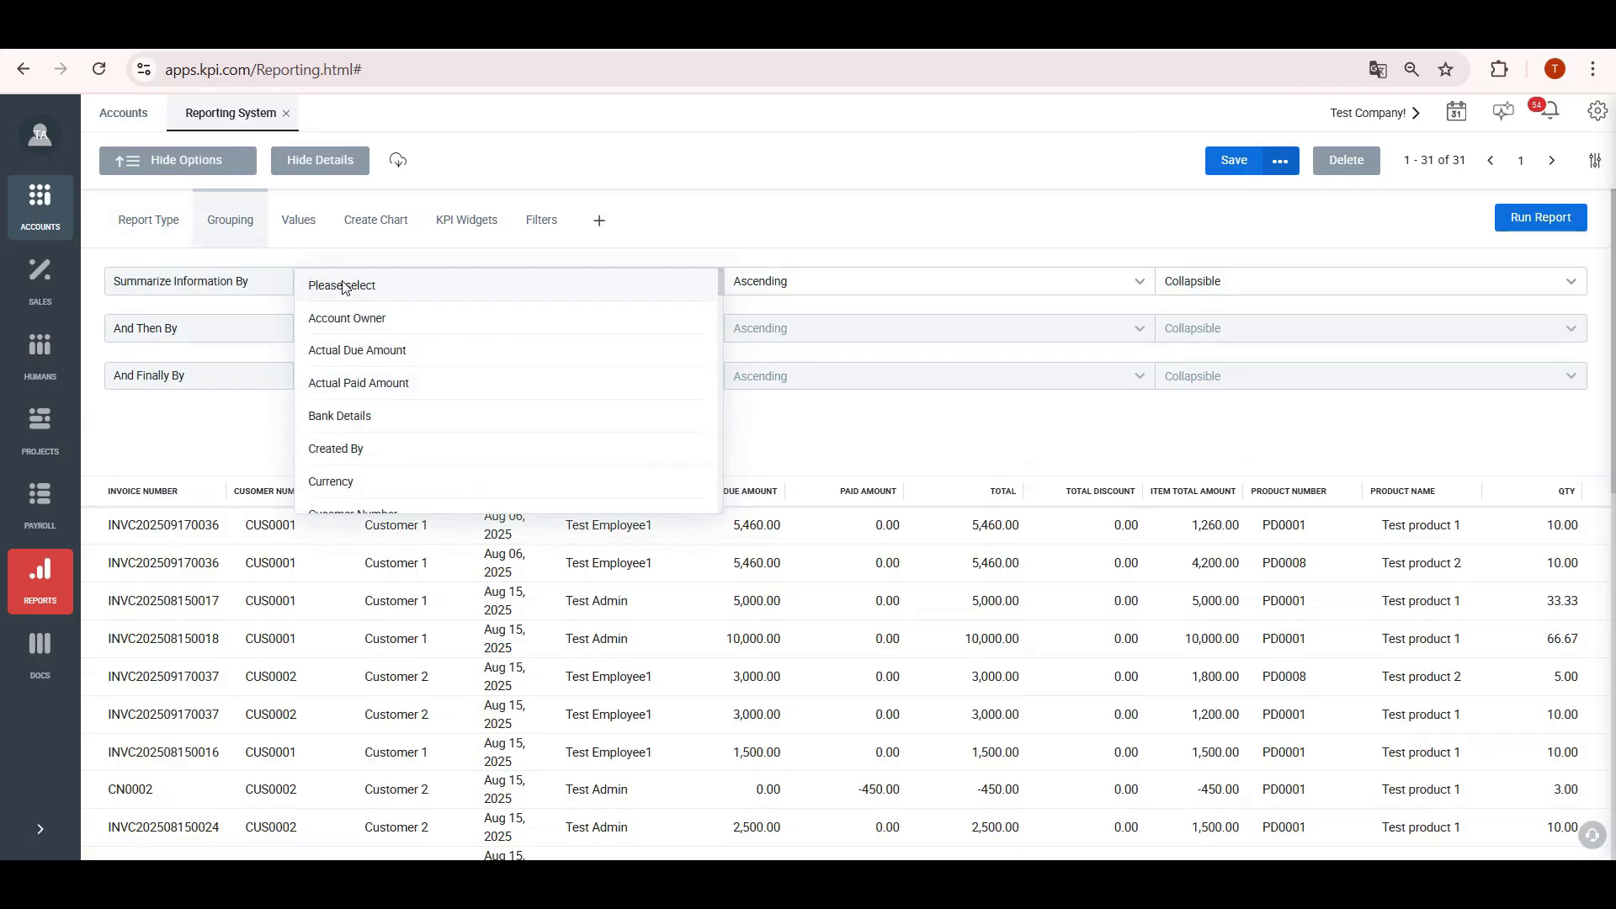
click(405, 449)
click(1533, 226)
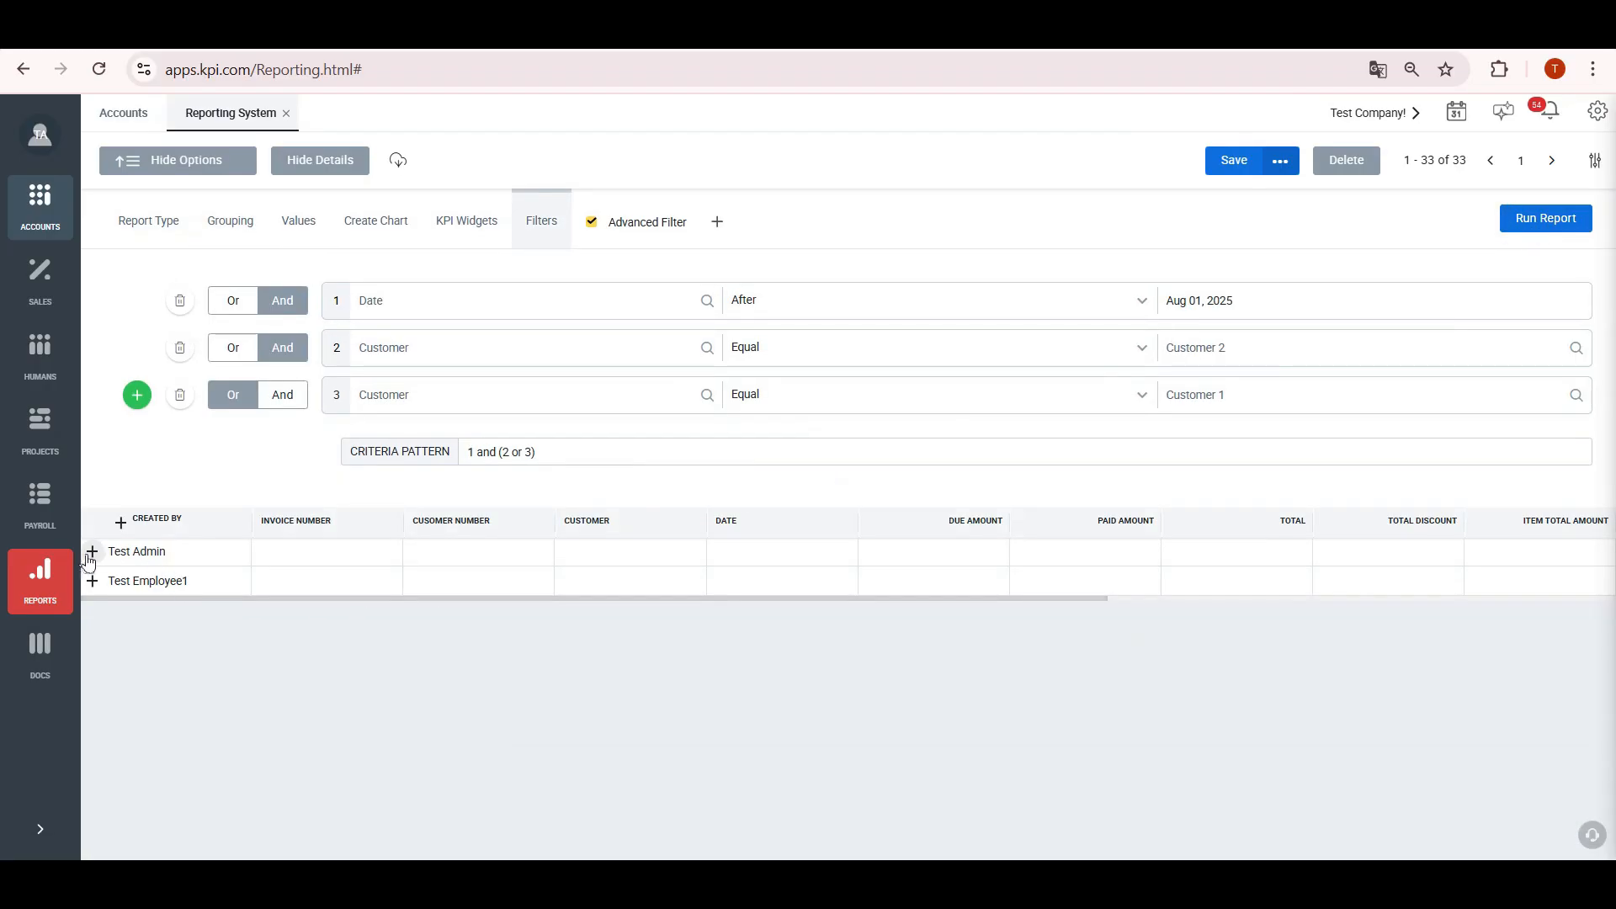
Step: Expand the Test Admin and Test Employee1 groups to view their invoices
click(92, 553)
scroll(298, 617, down, 8)
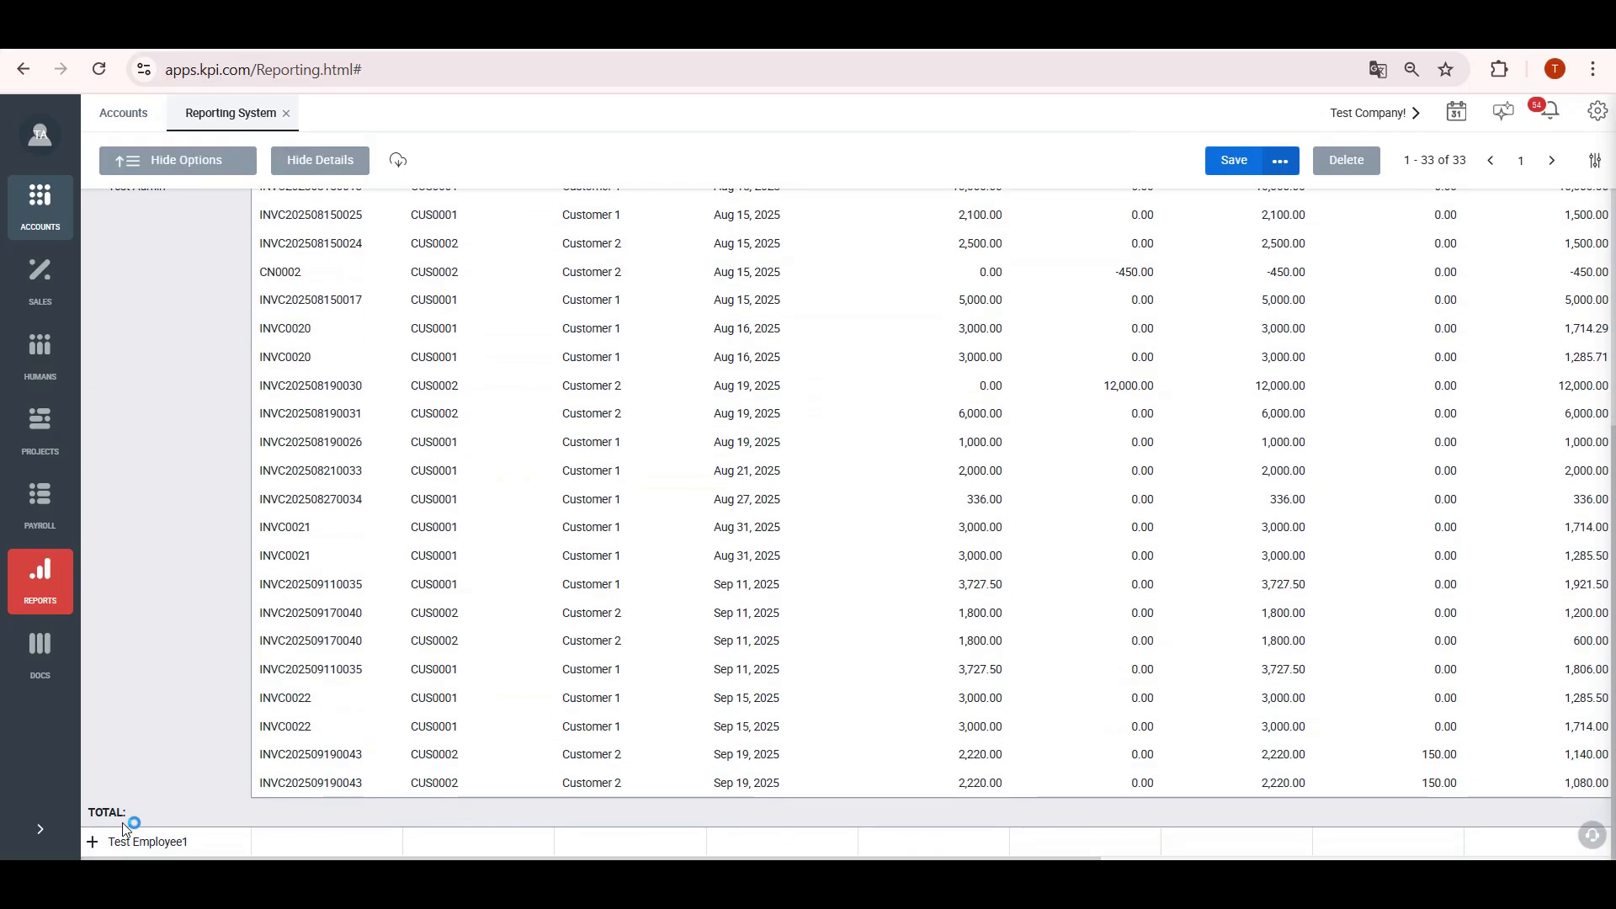
click(95, 843)
scroll(99, 848, up, 5)
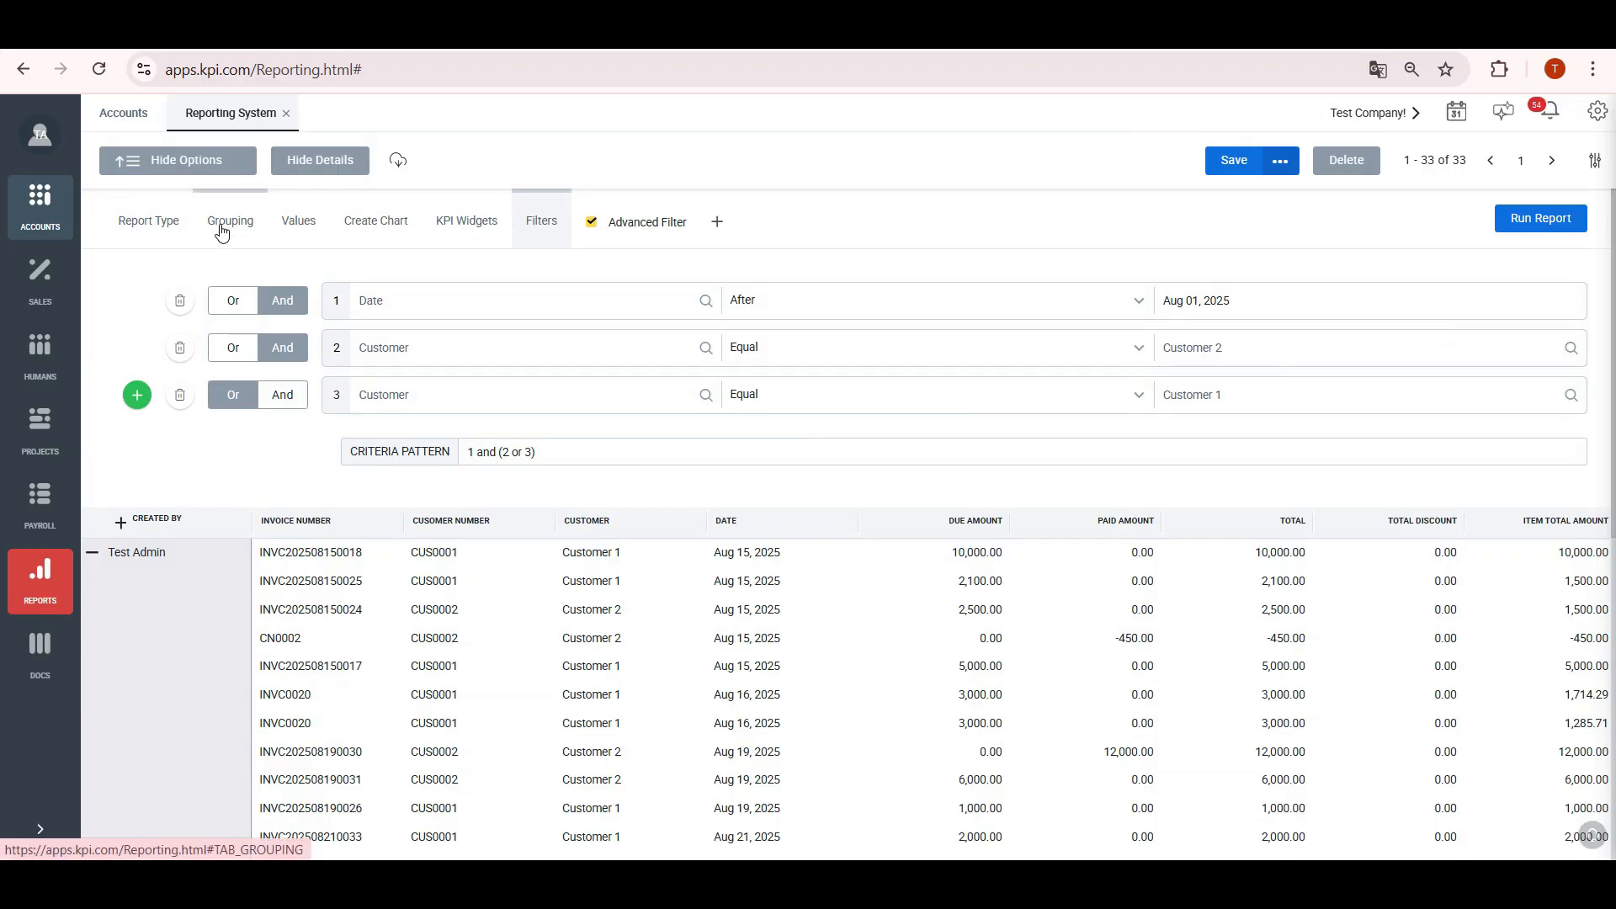
Step: Add Invoice Number as the second grouping level and run the report
click(221, 228)
click(320, 337)
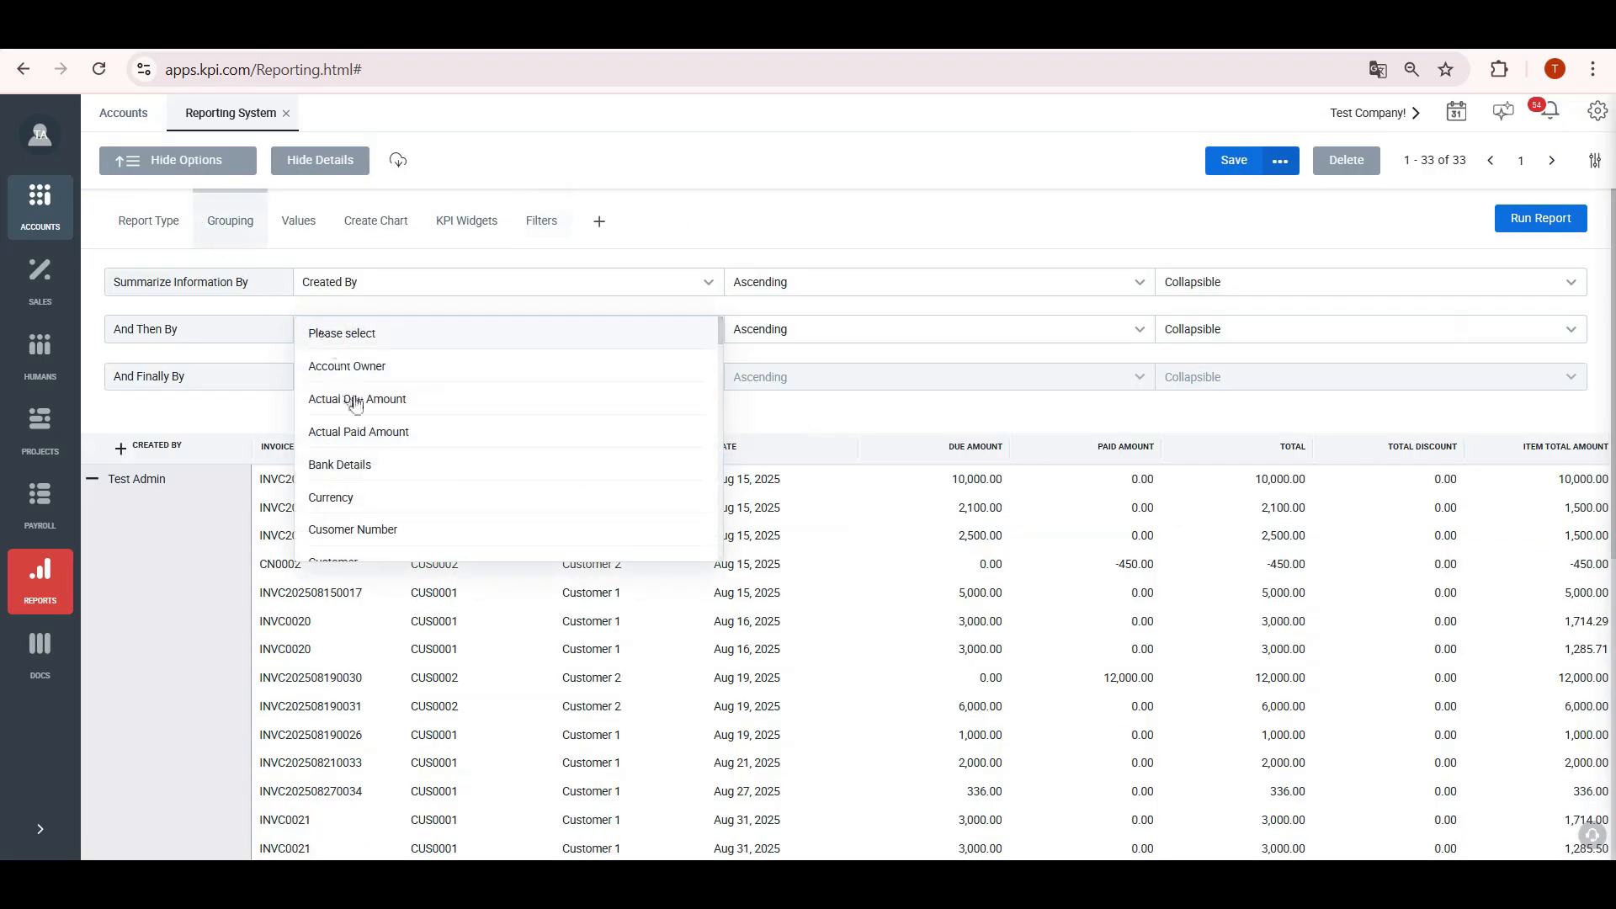
scroll(385, 462, down, 5)
click(389, 358)
click(1539, 221)
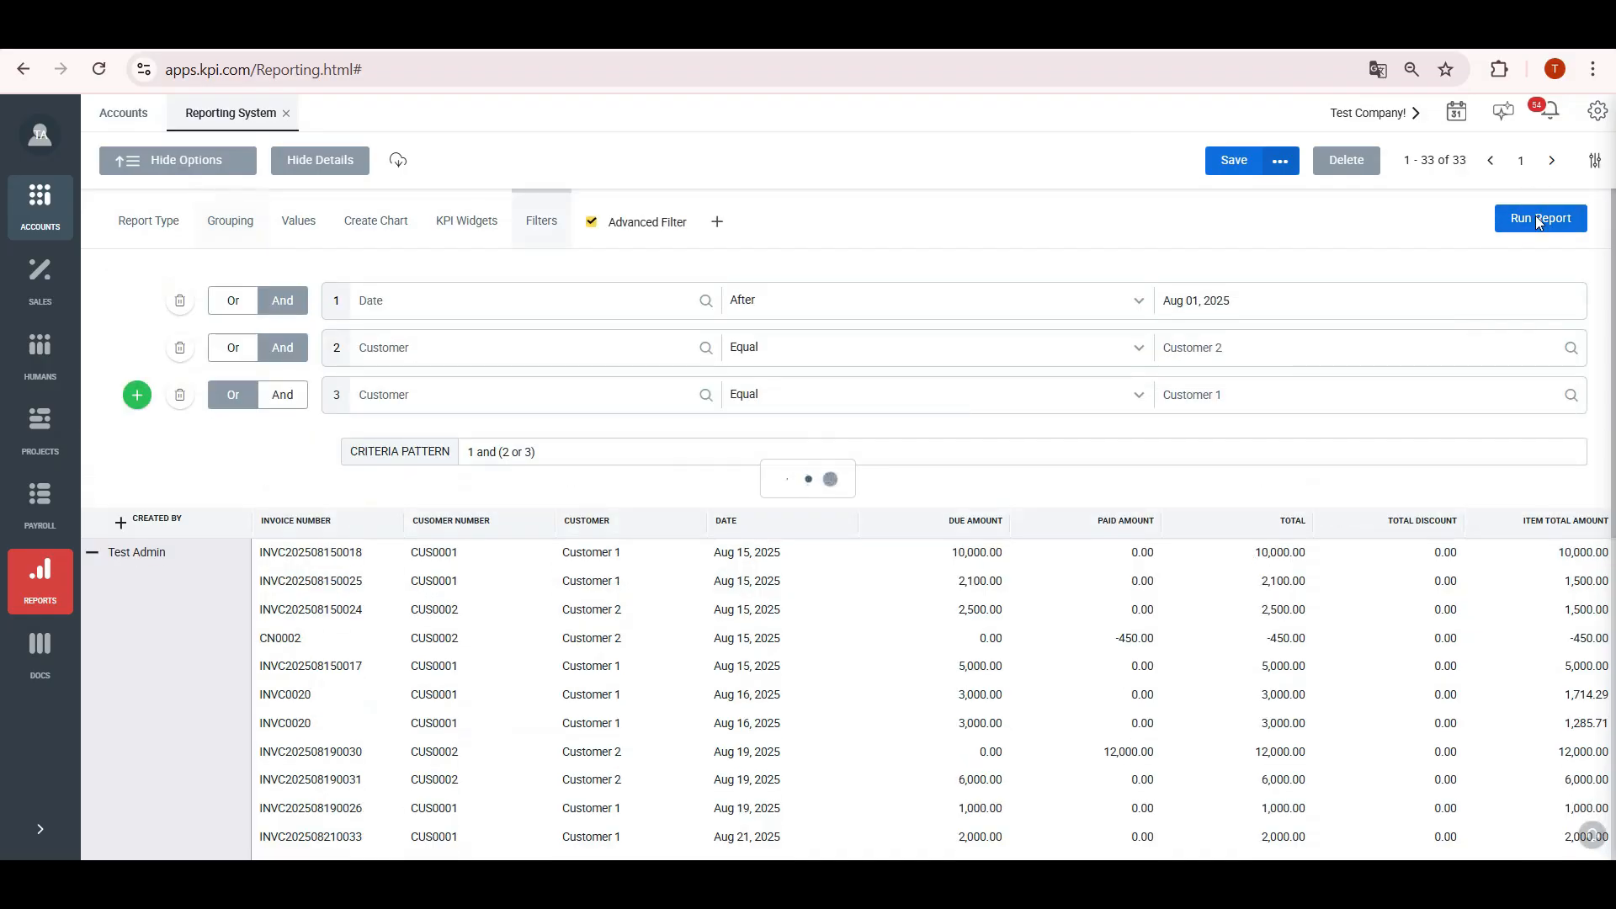
Step: Expand the Test Admin group and the last invoice in it to view its item rows
click(93, 551)
scroll(262, 763, down, 3)
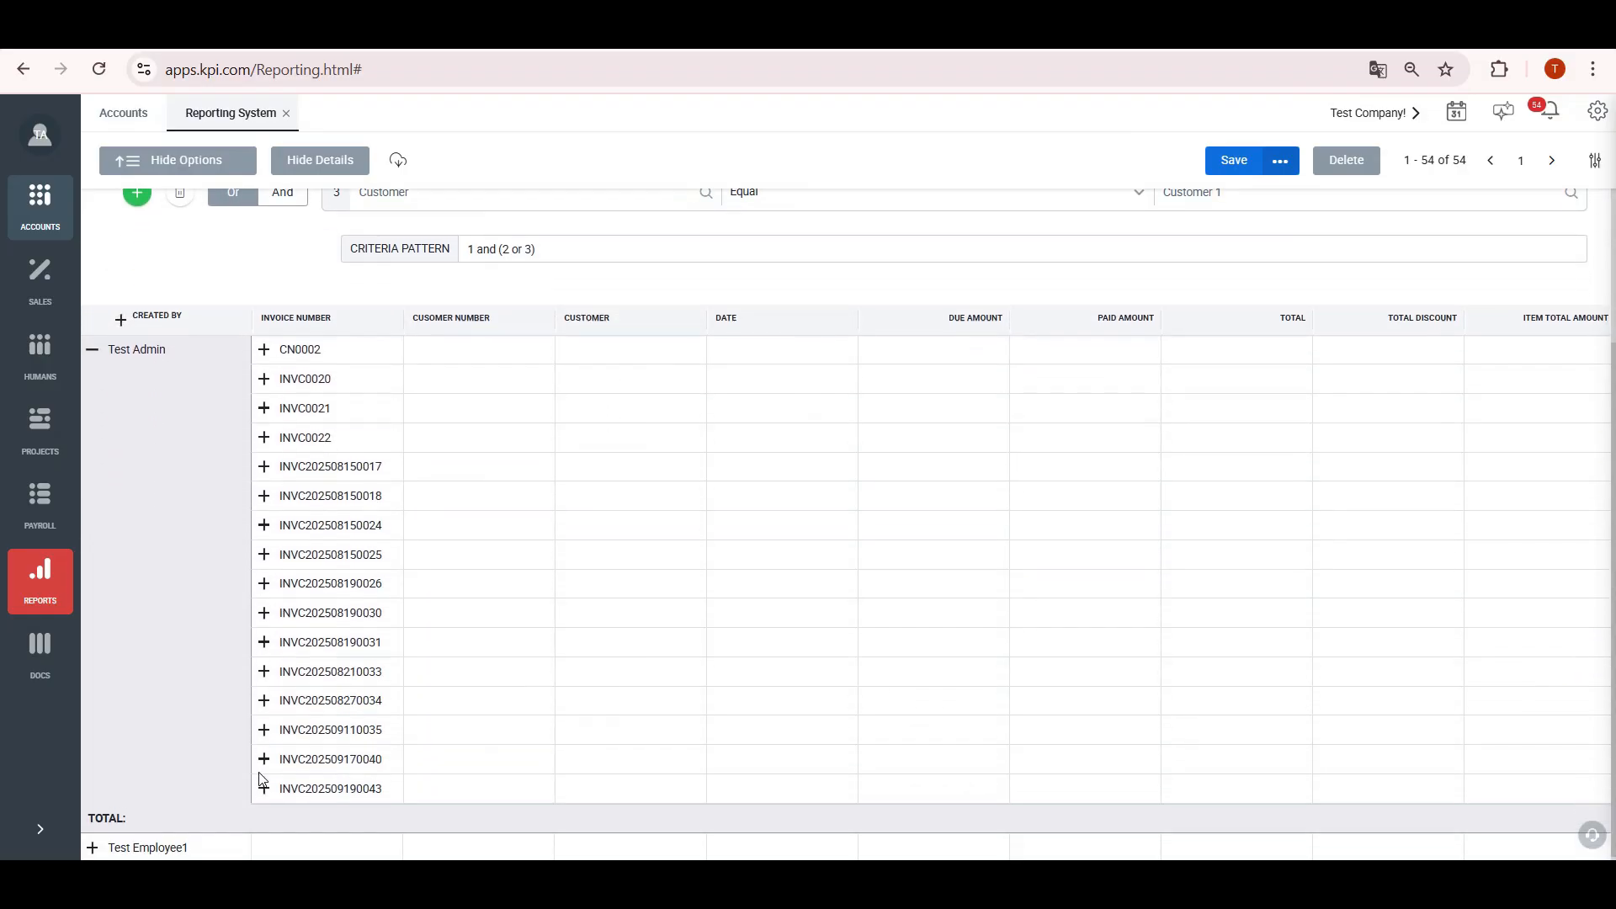
click(264, 782)
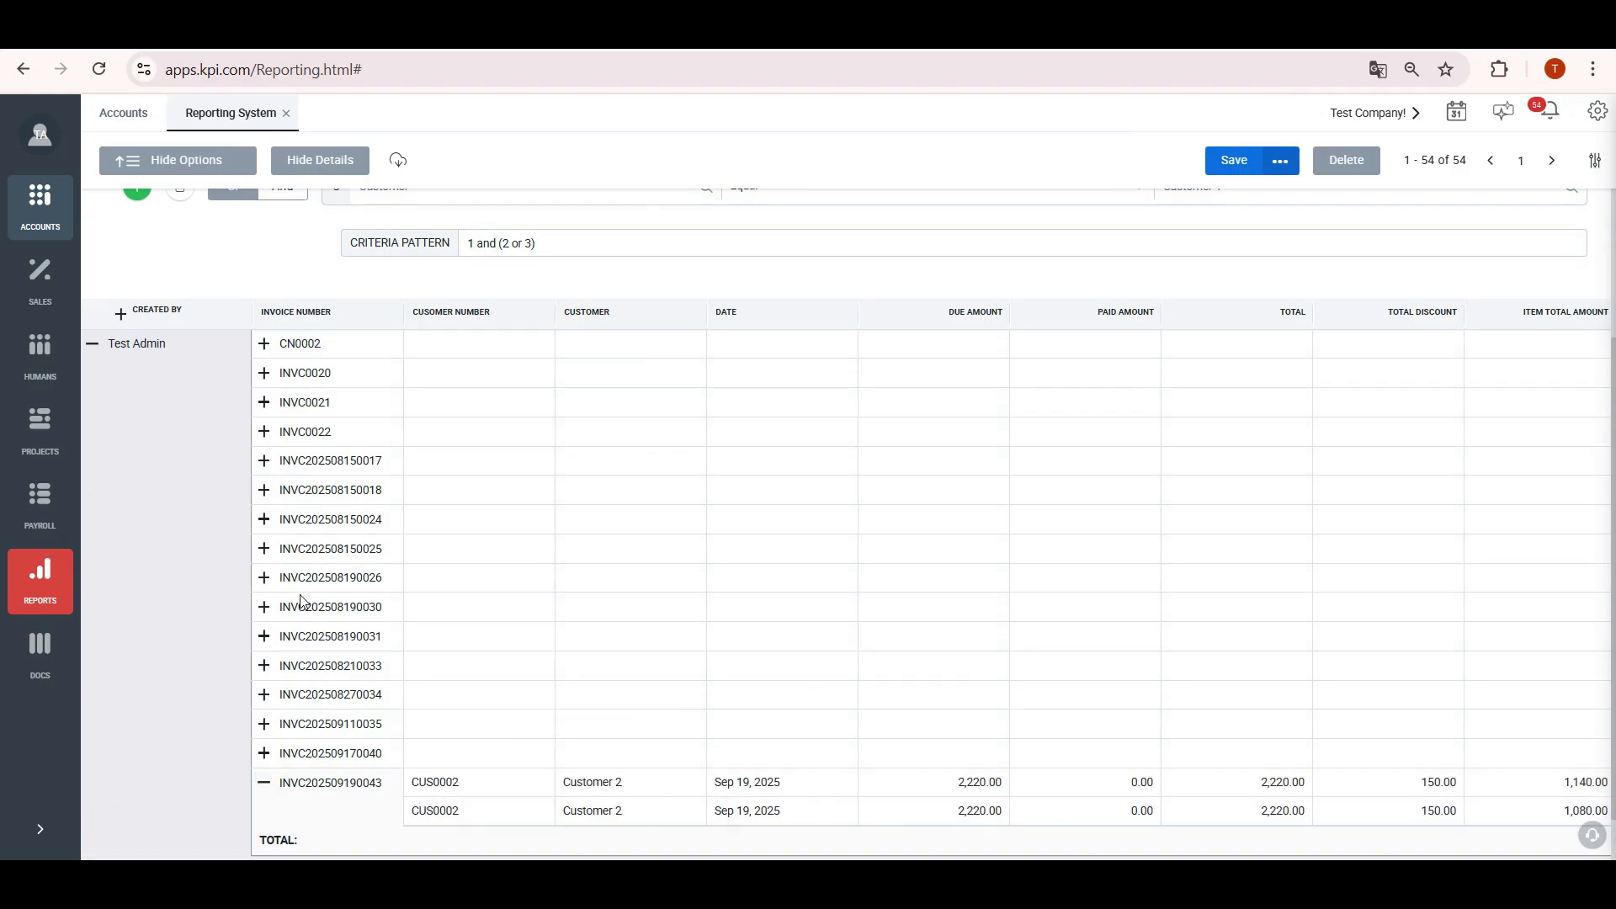
scroll(300, 600, up, 3)
Step: Set the Invoice Number grouping's sort order to Descending and run the report
click(227, 222)
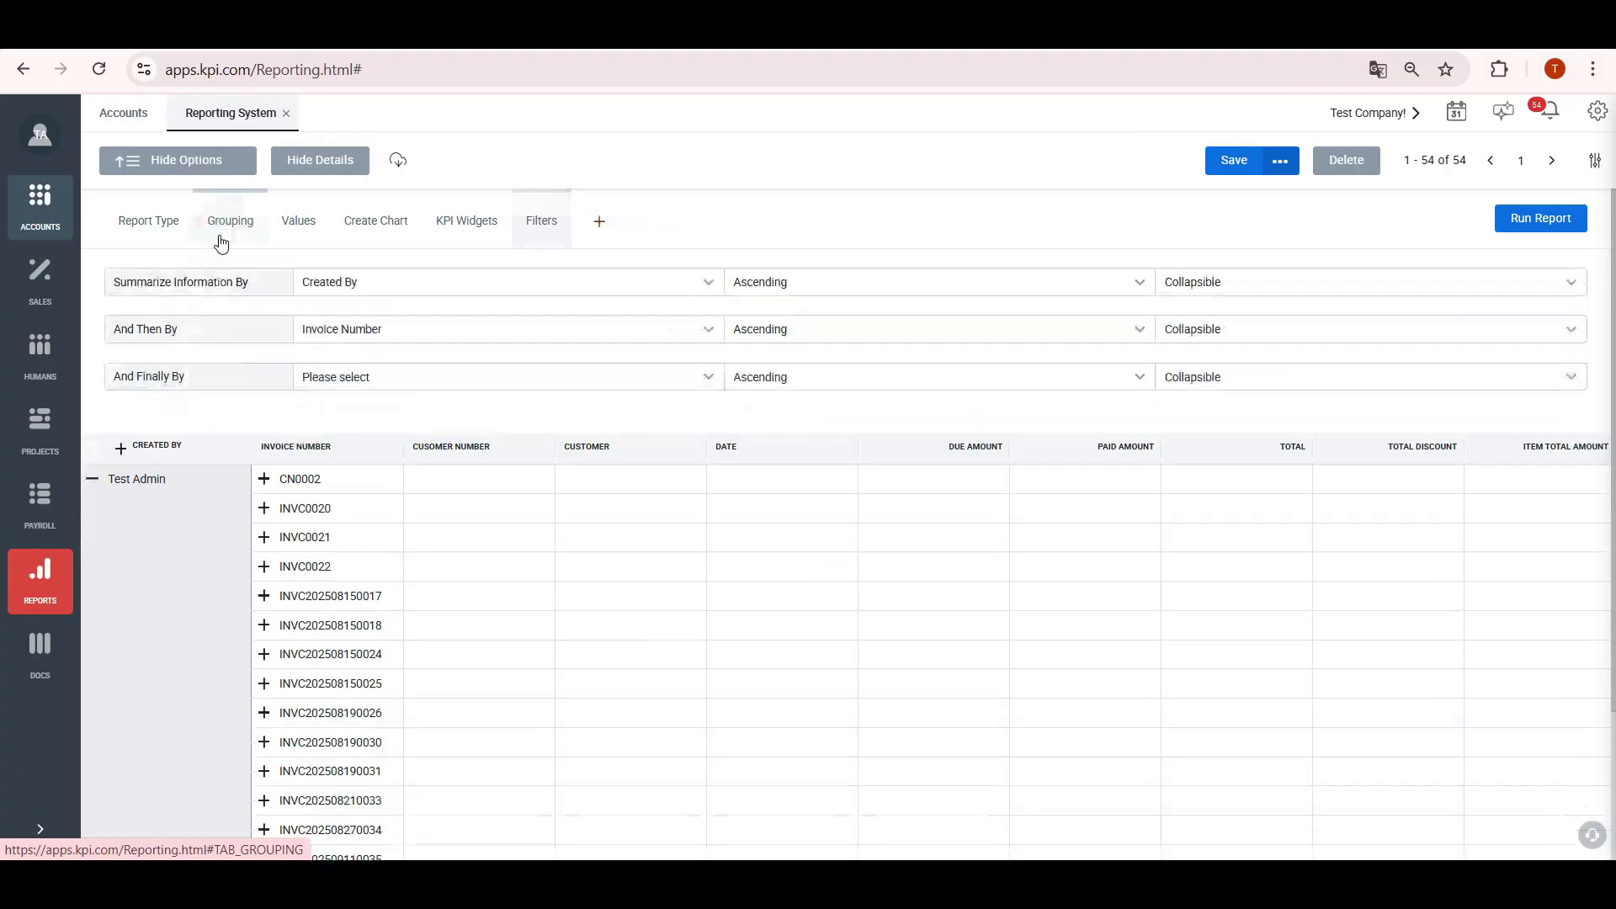
click(855, 330)
click(804, 370)
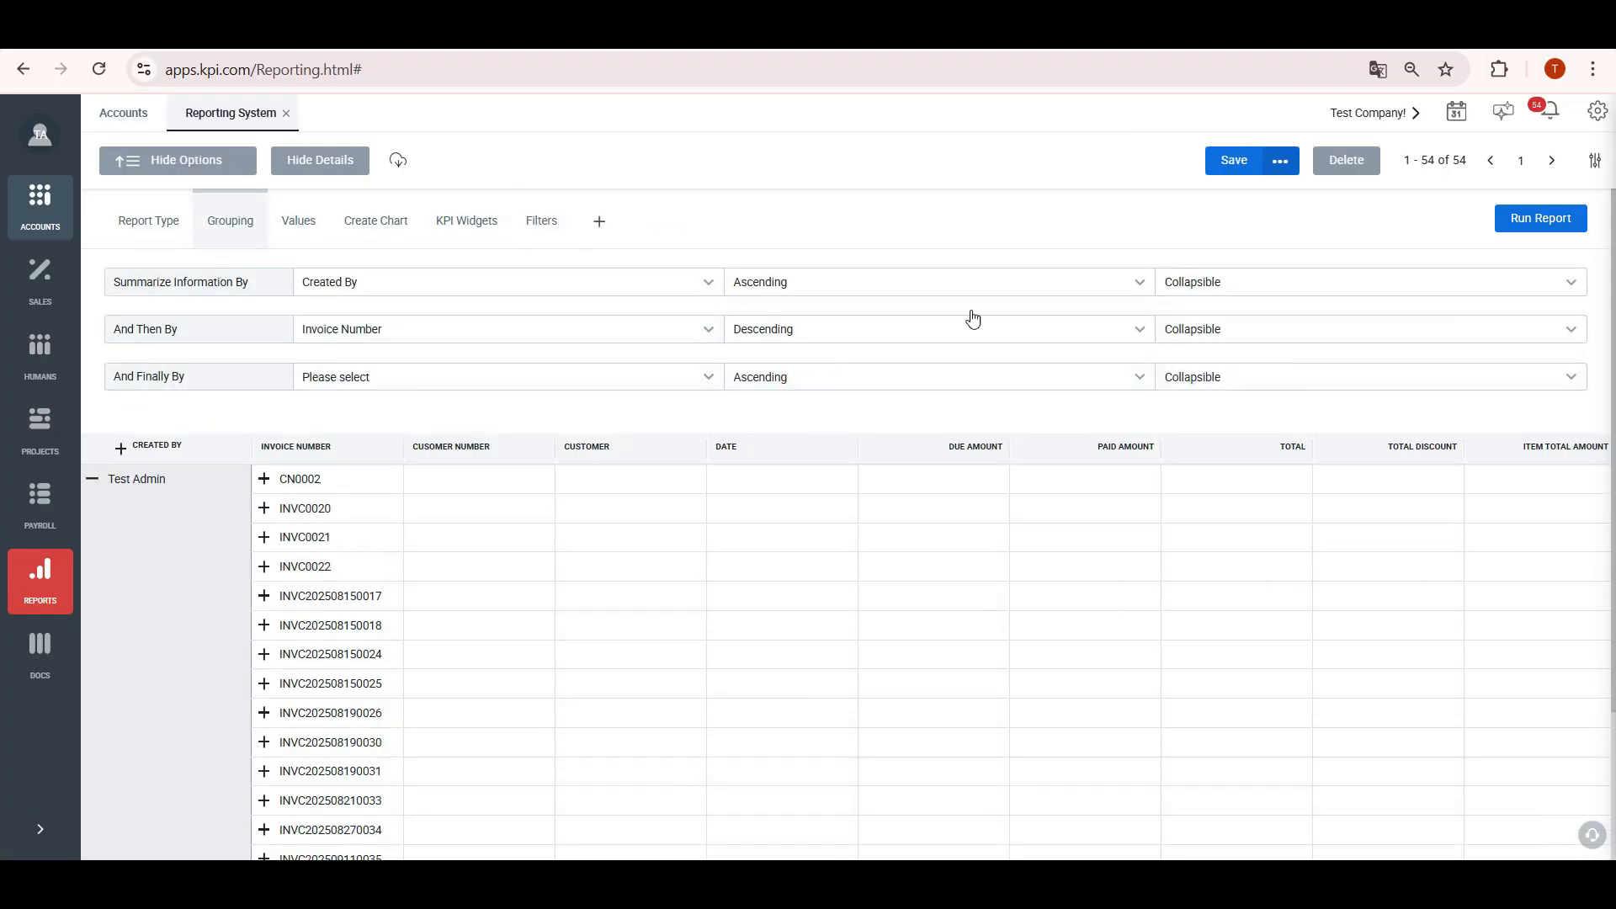
click(1528, 218)
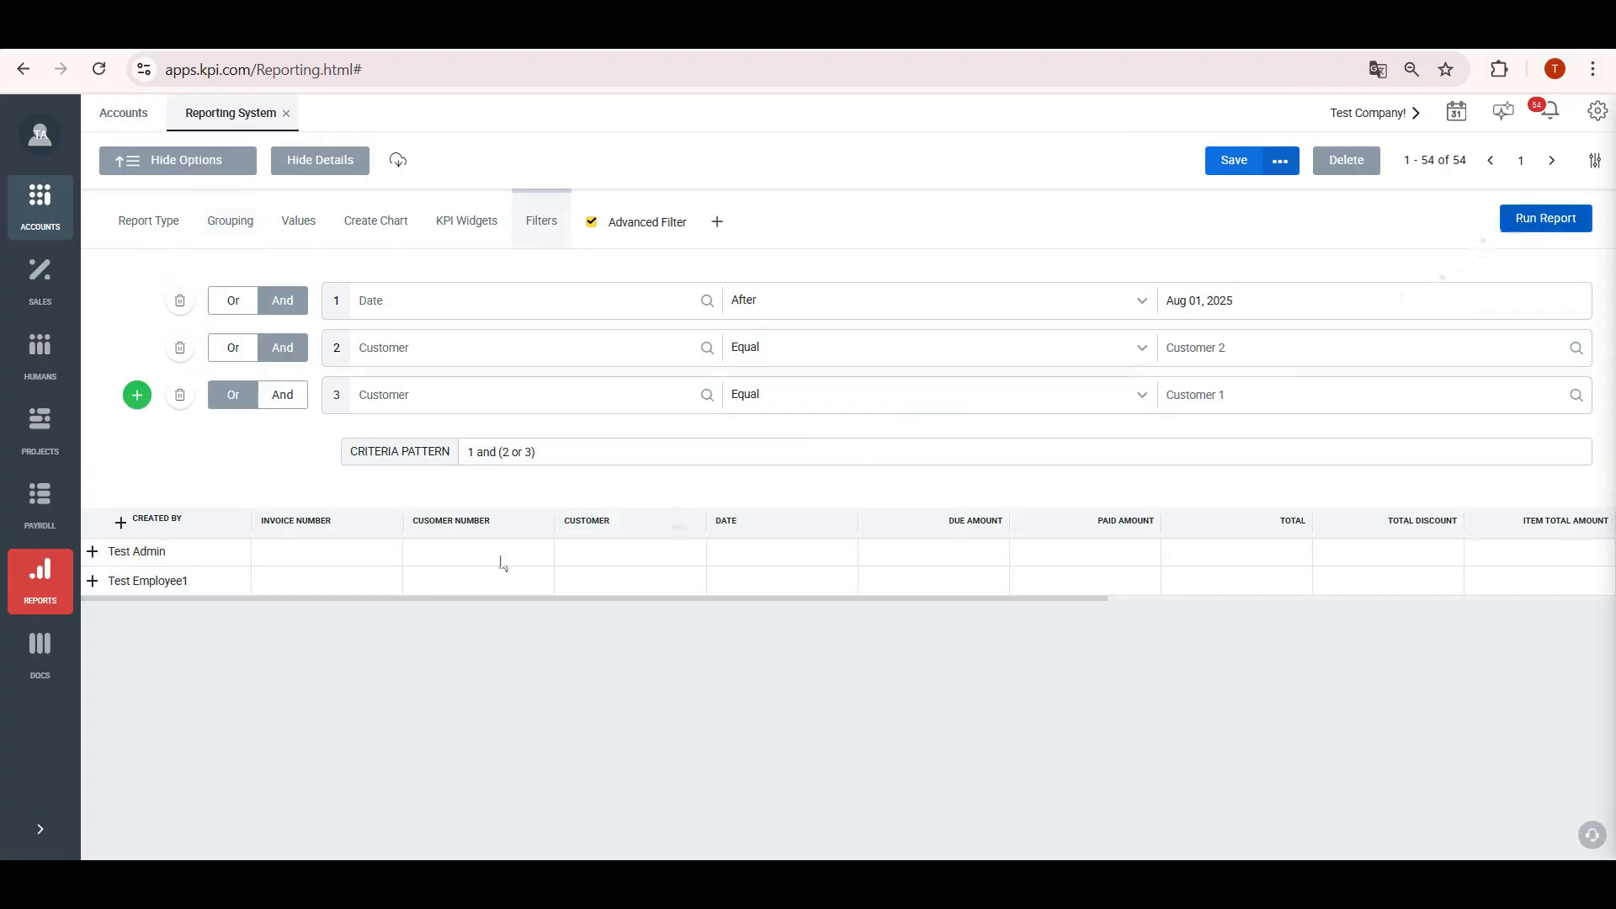
Step: Expand the Test Admin group to check the order of its invoices
click(93, 552)
scroll(380, 557, down, 3)
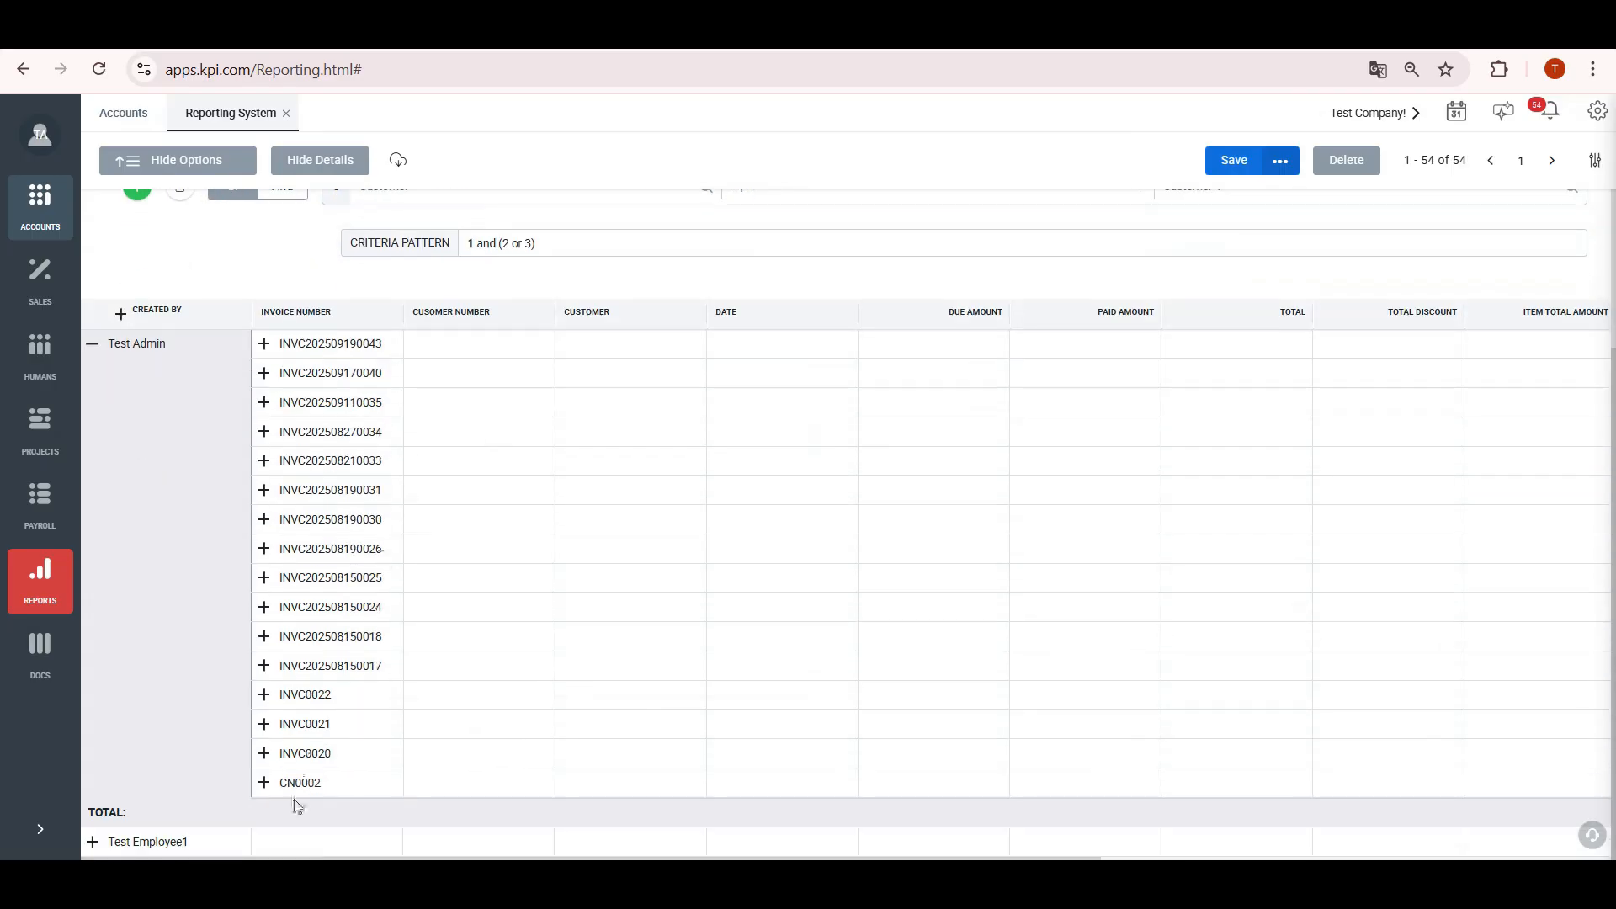
scroll(364, 653, up, 3)
Step: Set the Invoice Number grouping to Expandable, run the report and expand the Test Admin group
click(234, 230)
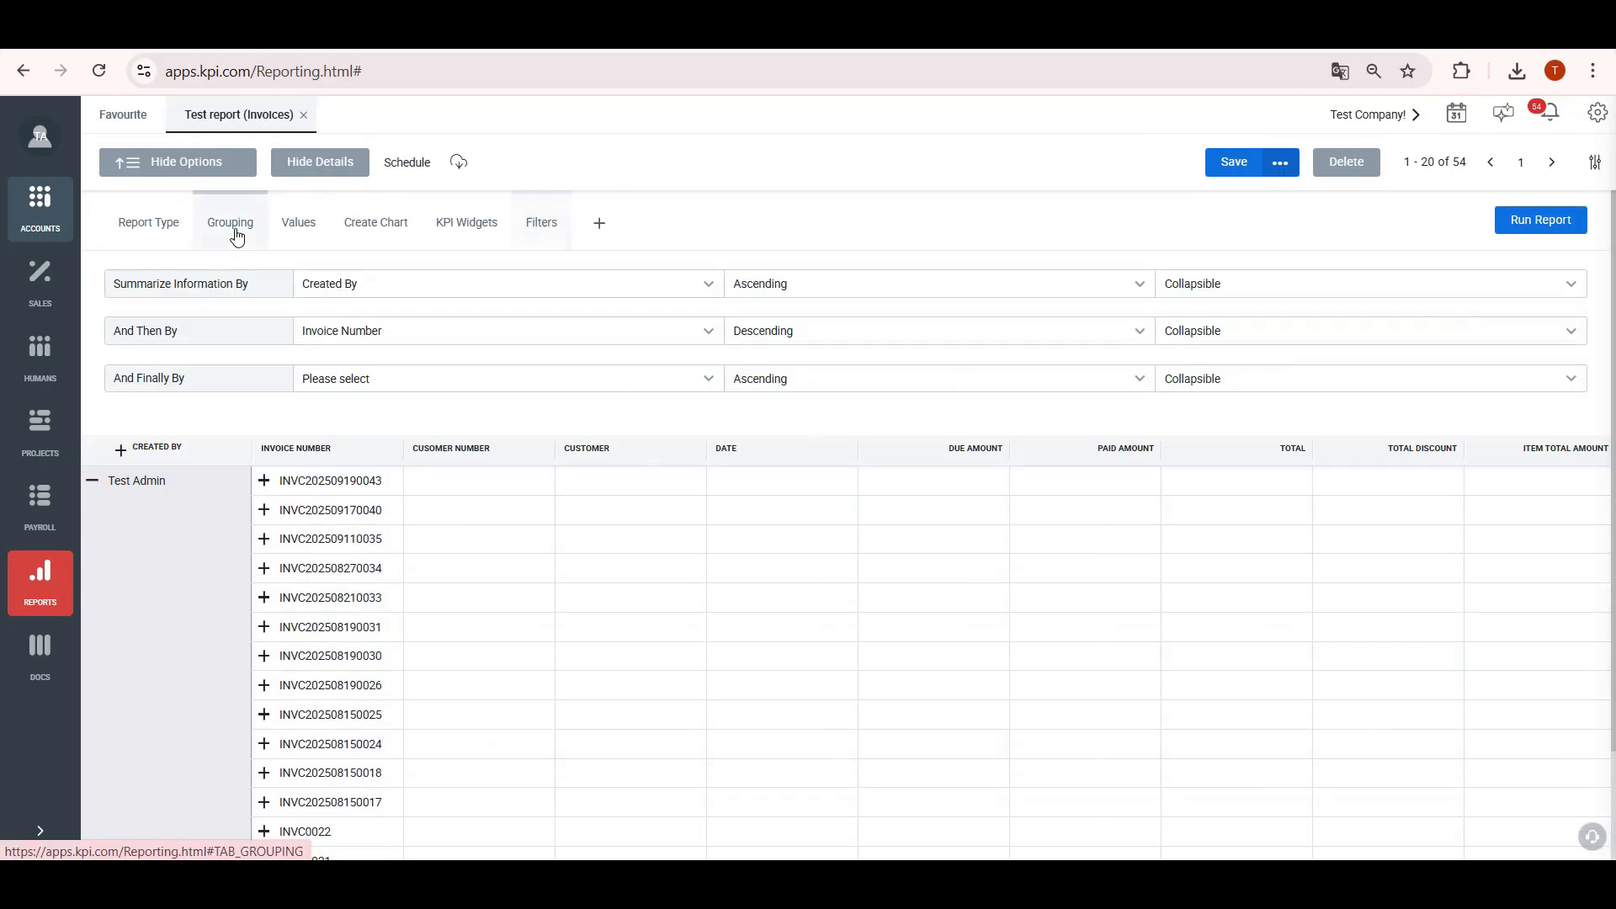
click(1213, 331)
click(1190, 371)
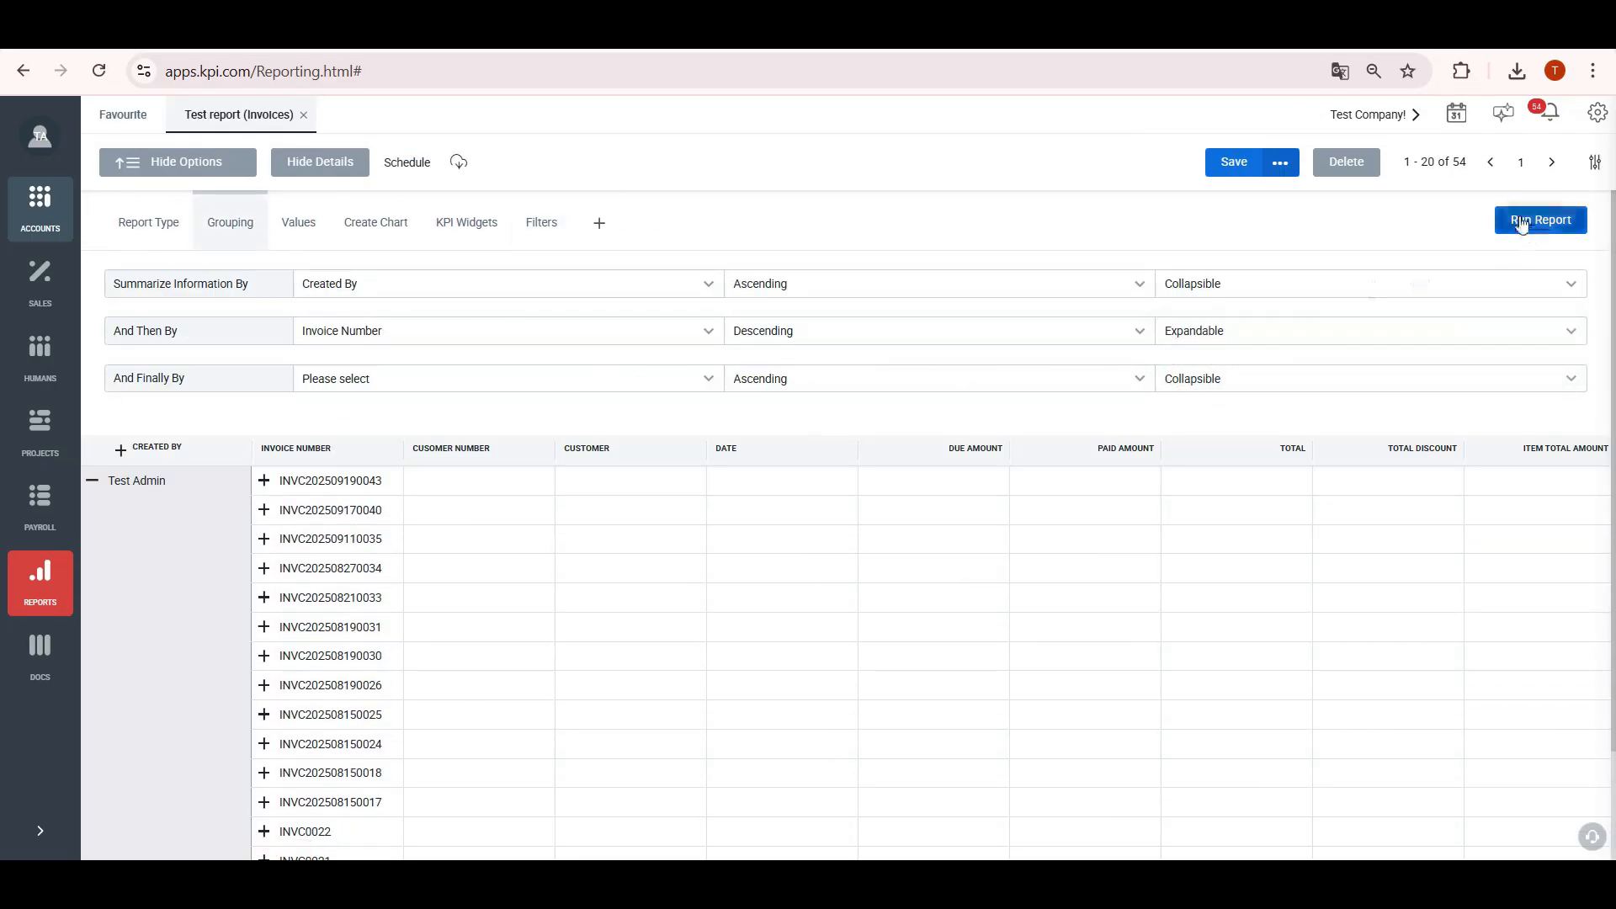
click(1540, 220)
click(94, 554)
Step: Set the Created By grouping to Expandable and run the report
click(232, 224)
click(1213, 287)
click(1199, 327)
click(1538, 220)
Step: Set the Invoice Number grouping back to Collapsible and run the report
click(230, 222)
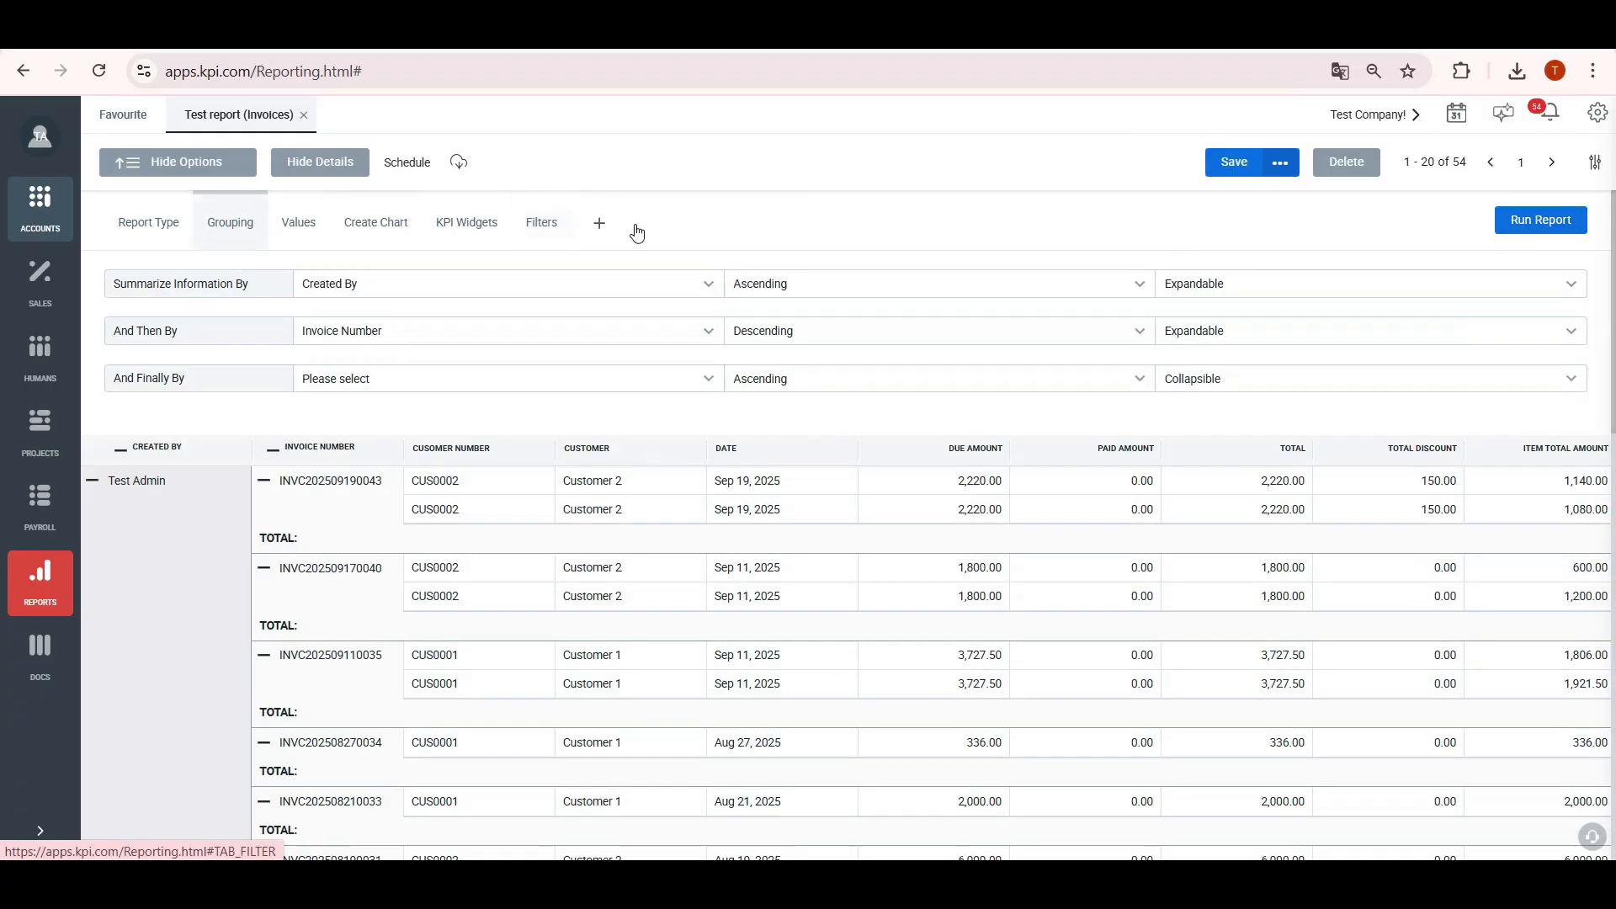
click(1397, 294)
click(1540, 220)
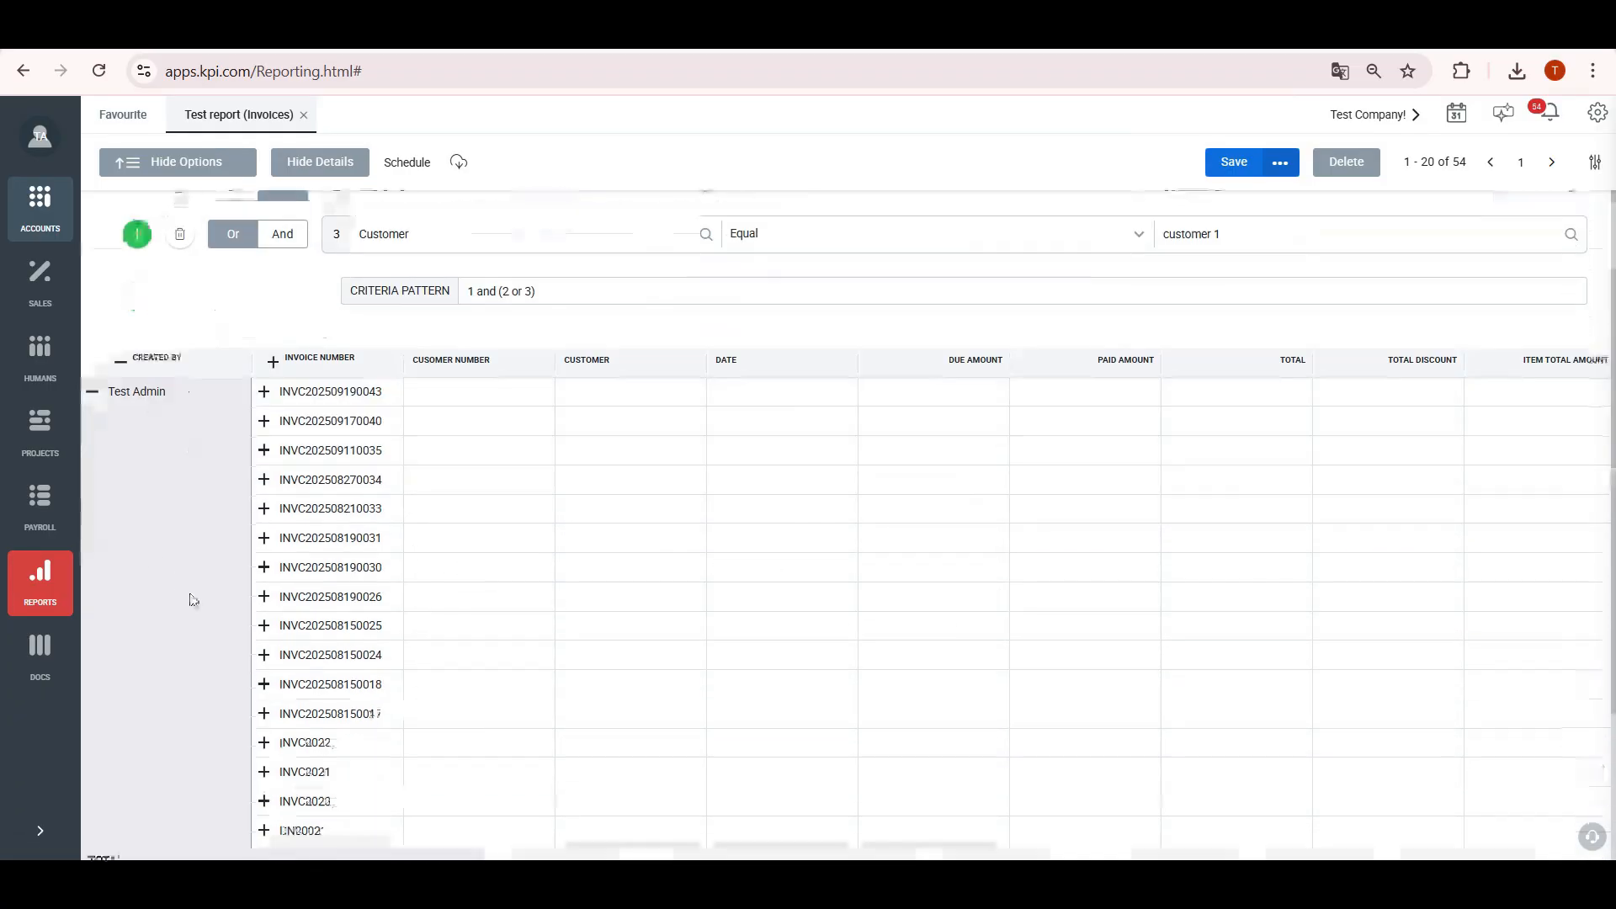
Step: Set the Created By grouping back to Collapsible, run the report and expand the Test Admin group
click(267, 229)
click(1226, 323)
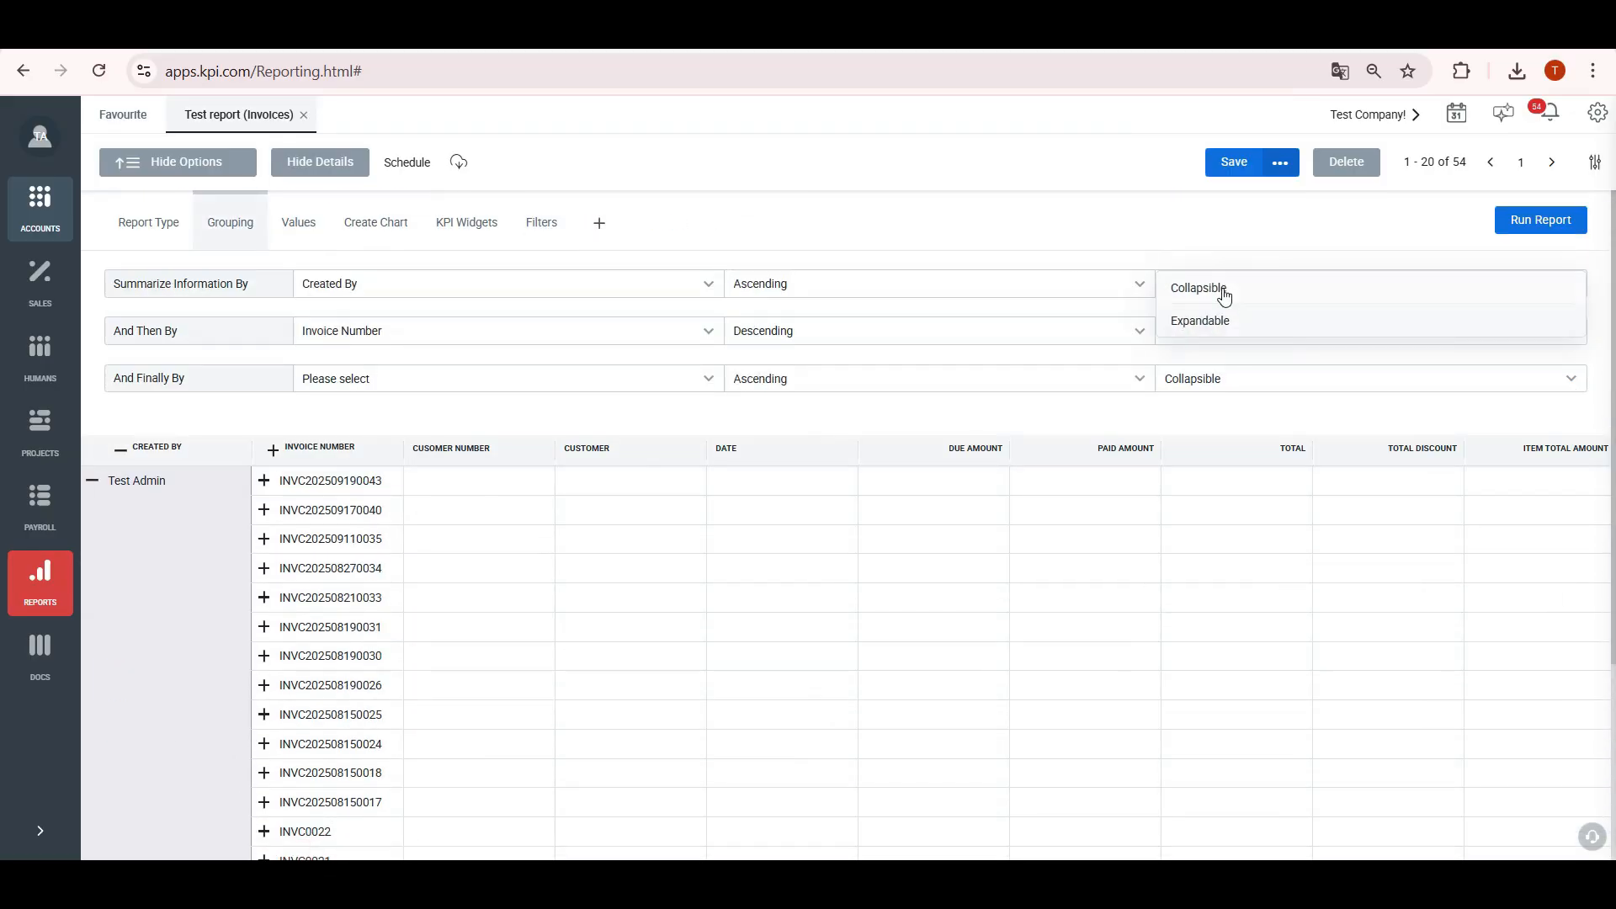
click(1199, 320)
click(1552, 221)
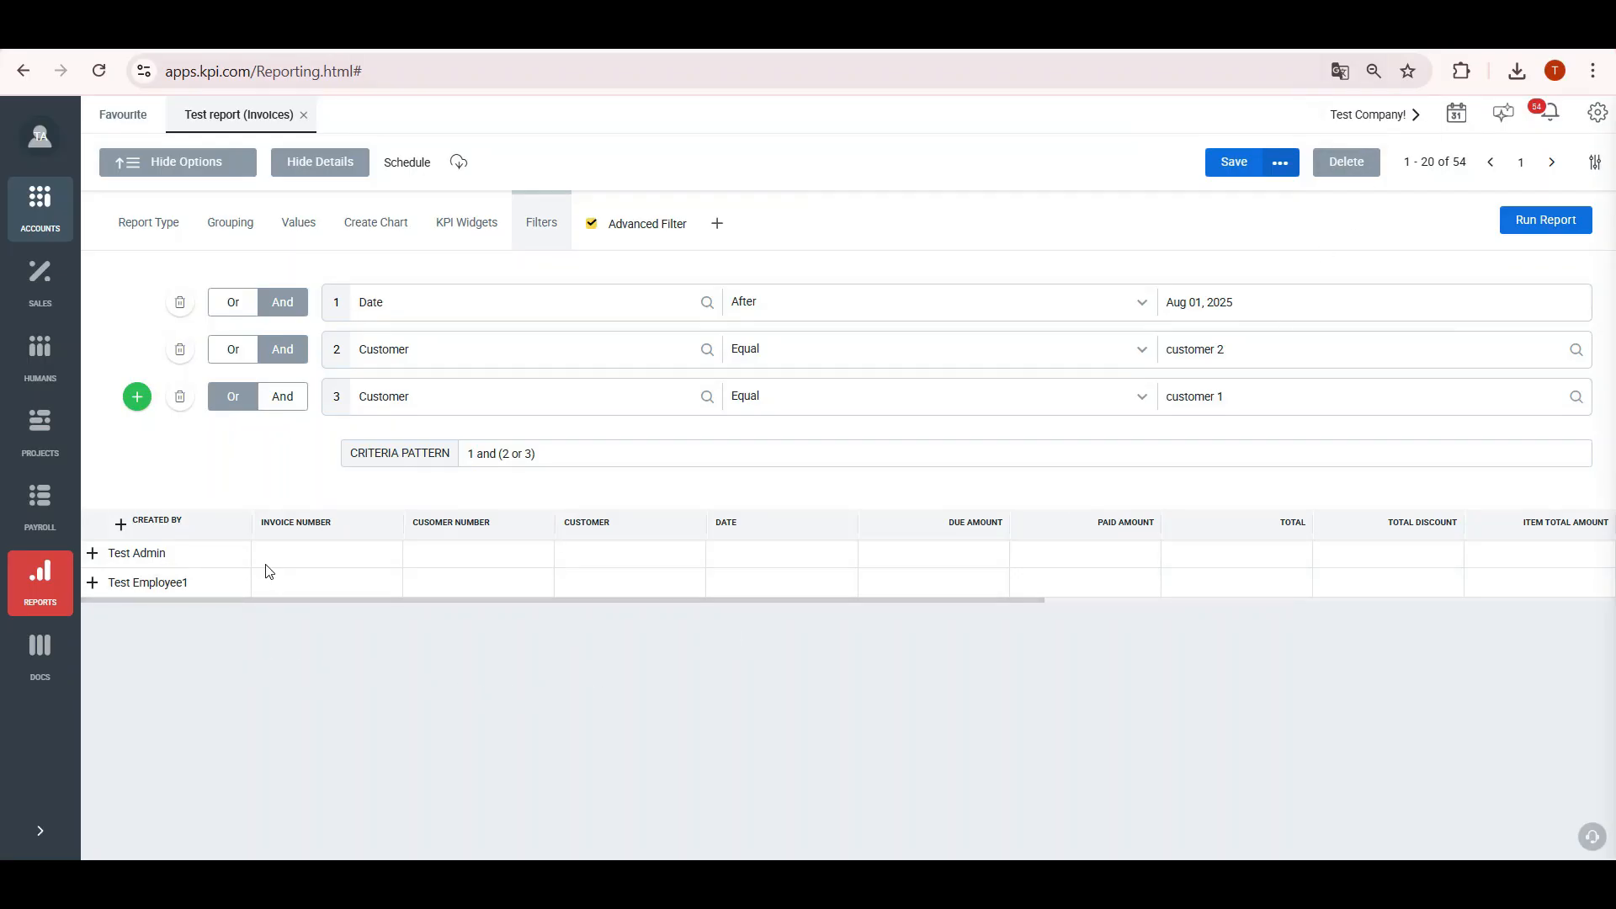
click(93, 553)
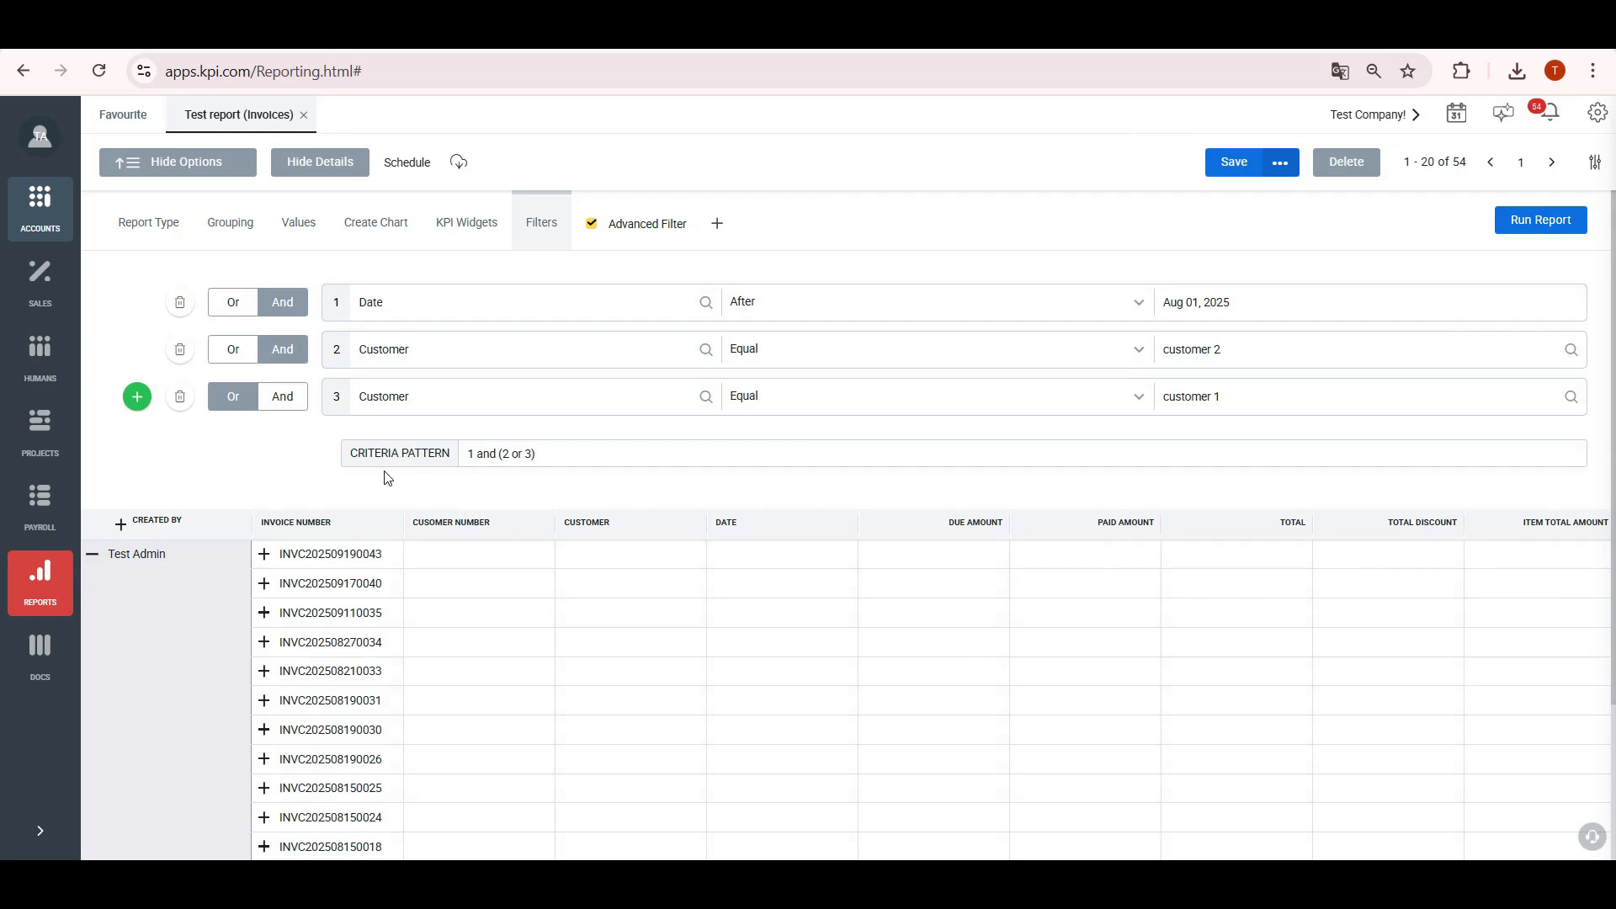
Step: Enable Sum for Item Total Amount and Count for Invoice Number, and run the report
click(297, 220)
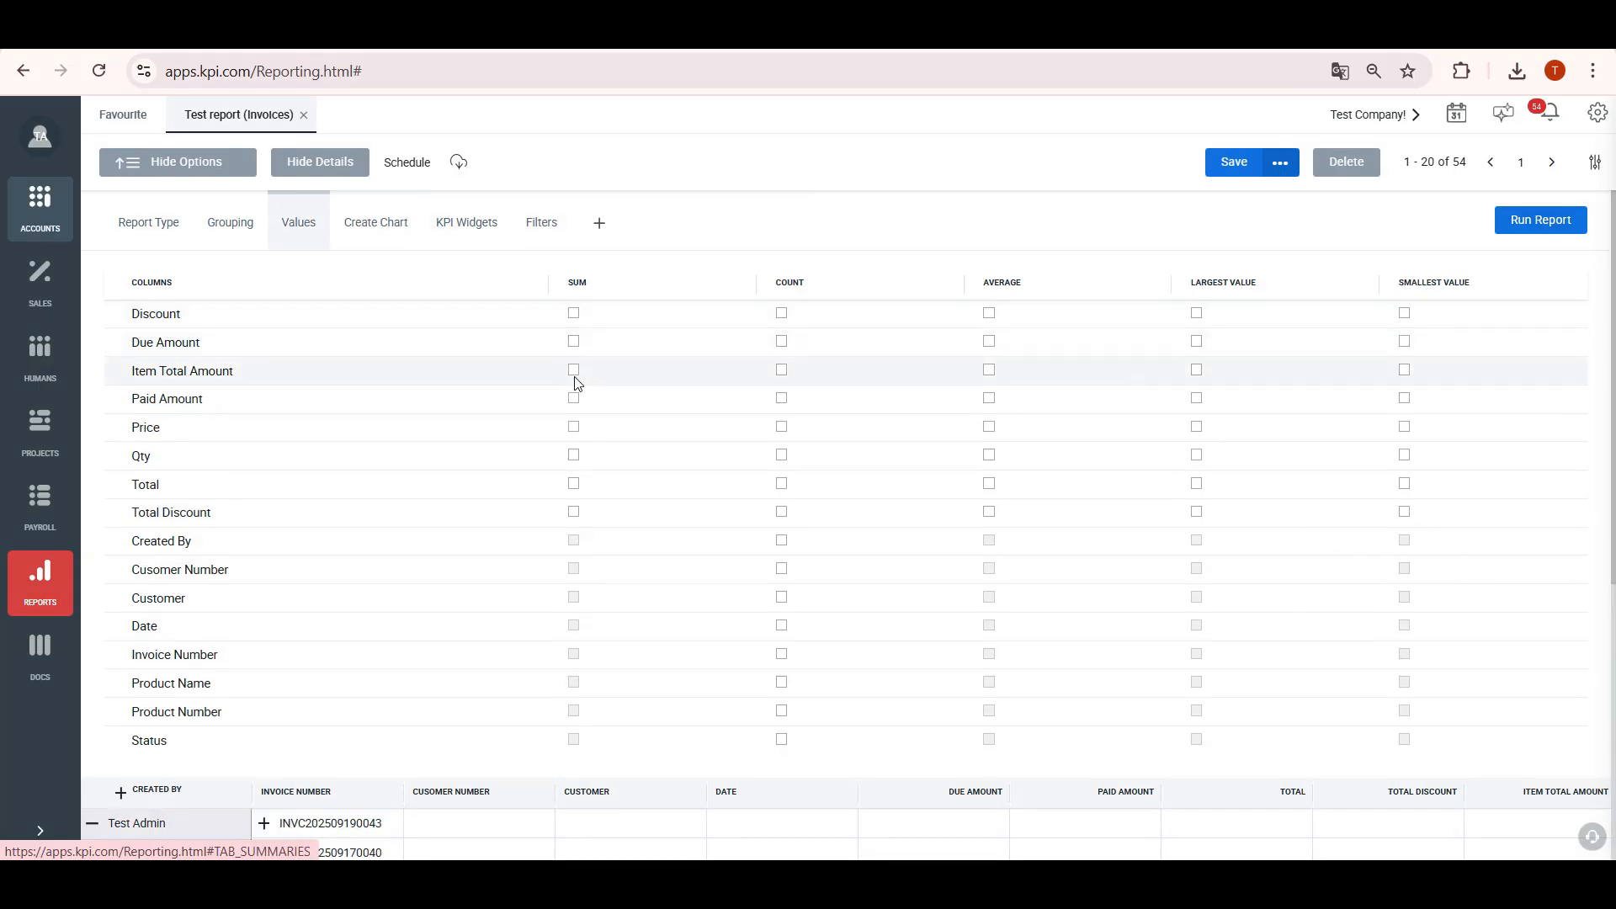
click(576, 377)
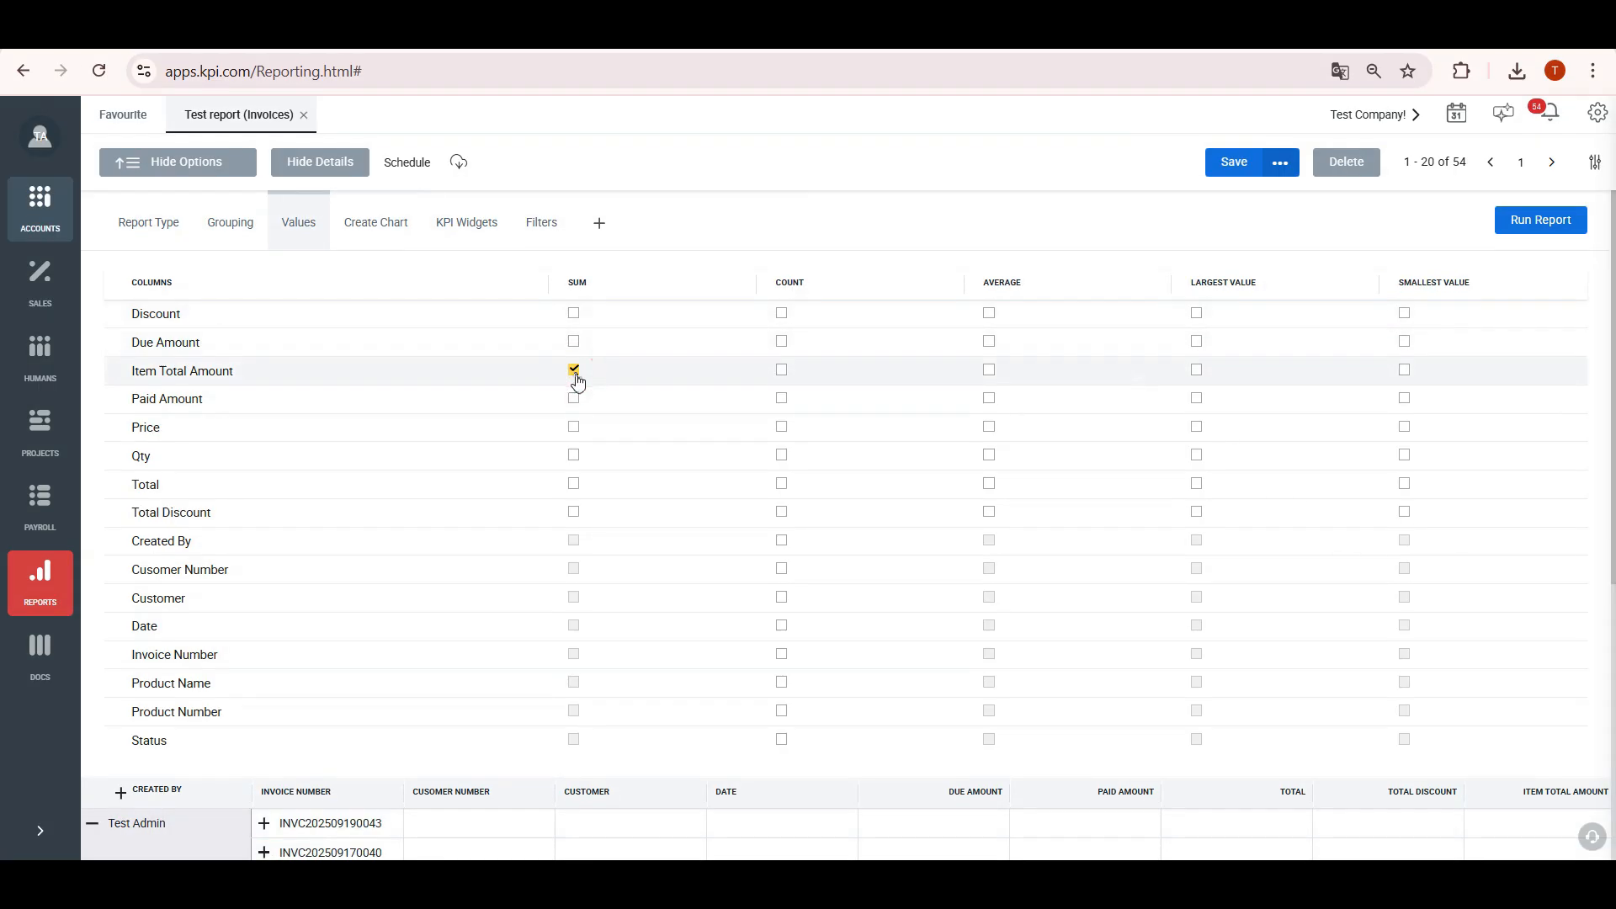
click(783, 655)
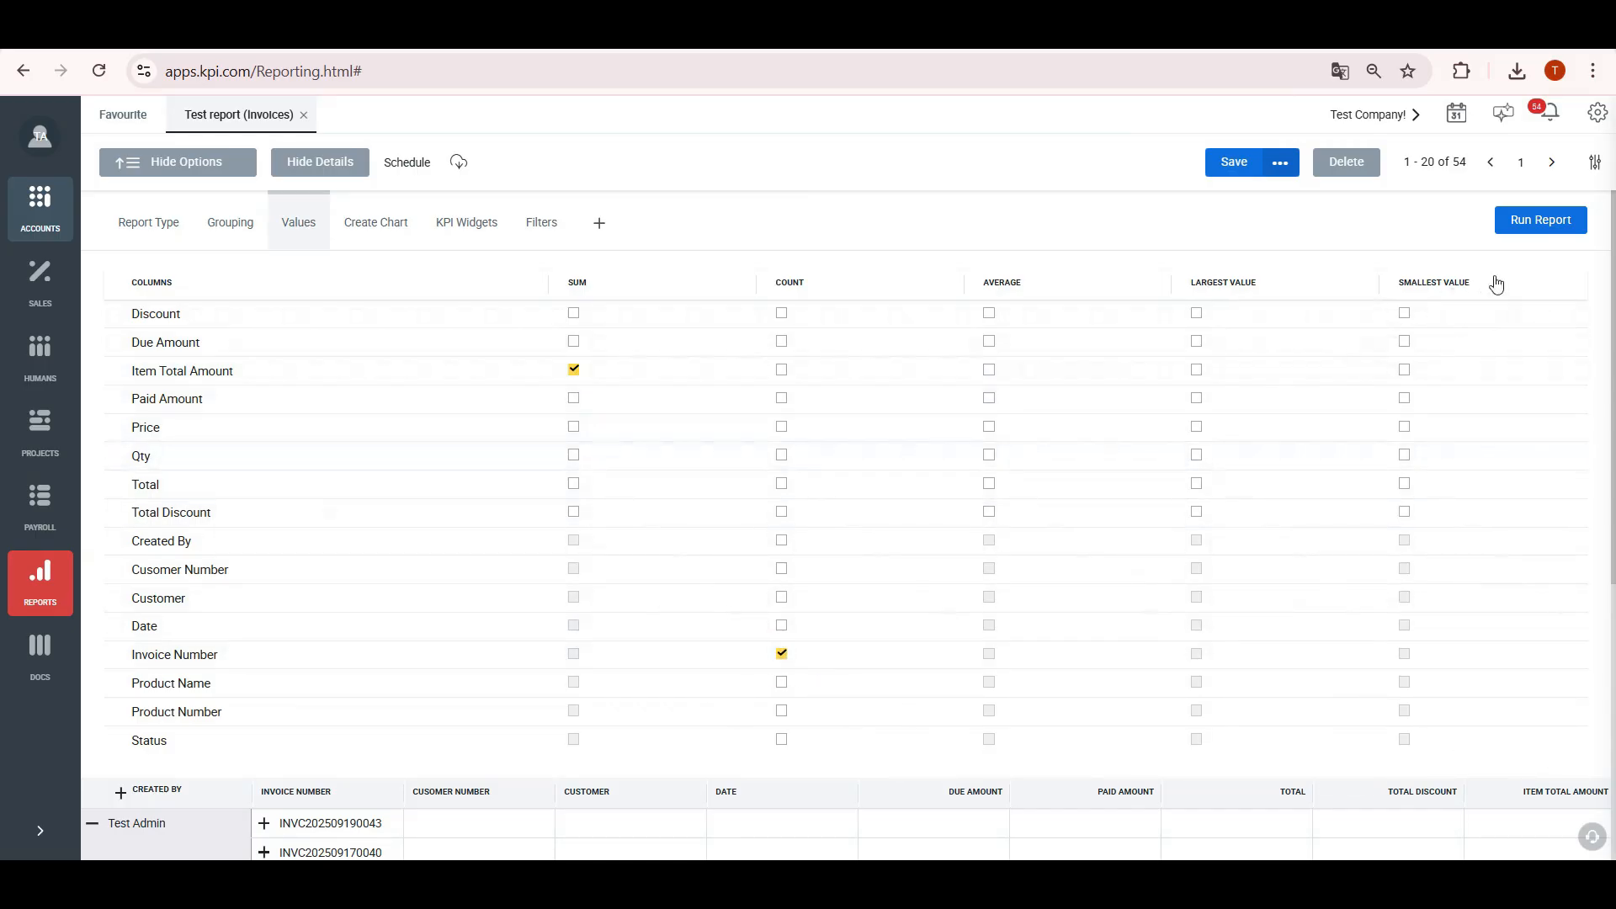
click(1525, 230)
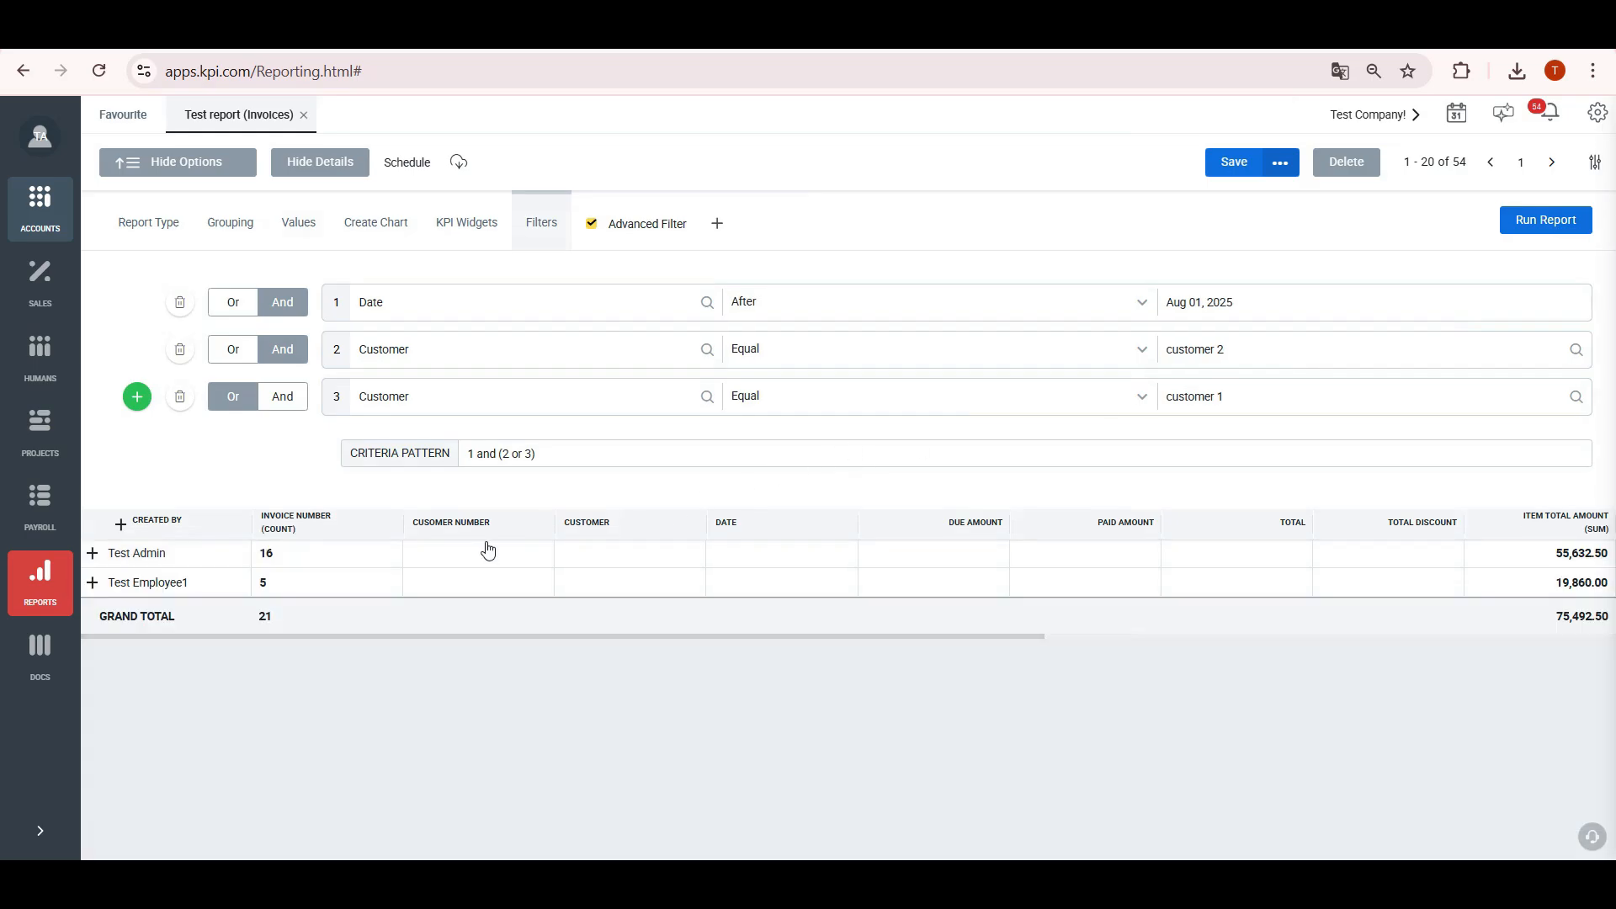
Step: Expand the Test Admin group and its first invoice to examine the count and sum totals
click(93, 554)
scroll(356, 573, down, 3)
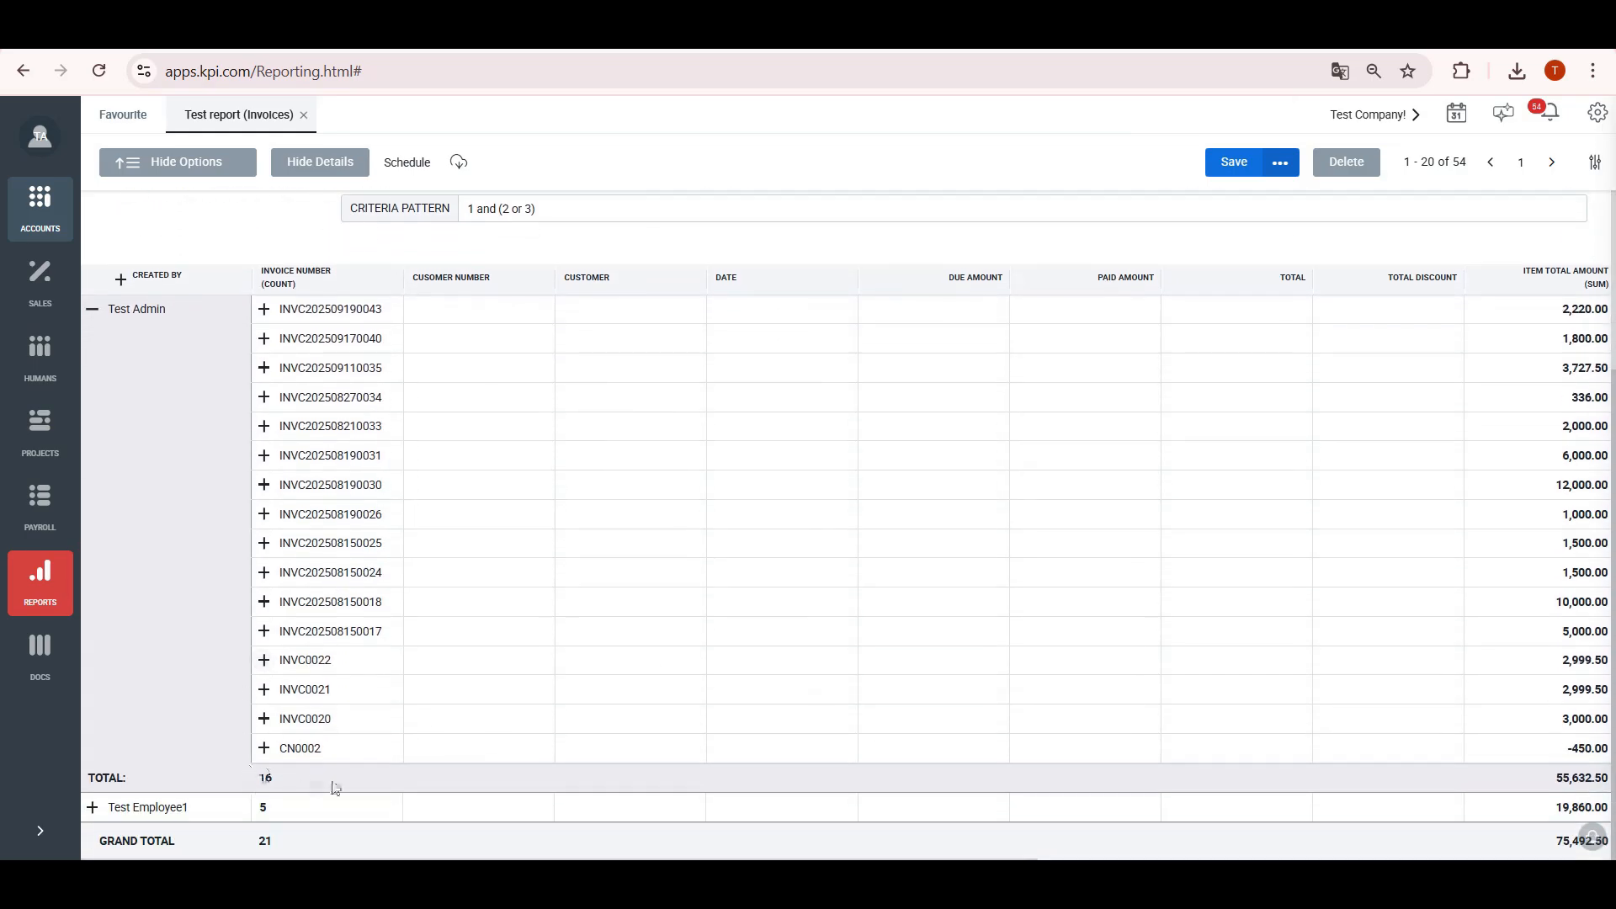
scroll(1574, 774, right, 2)
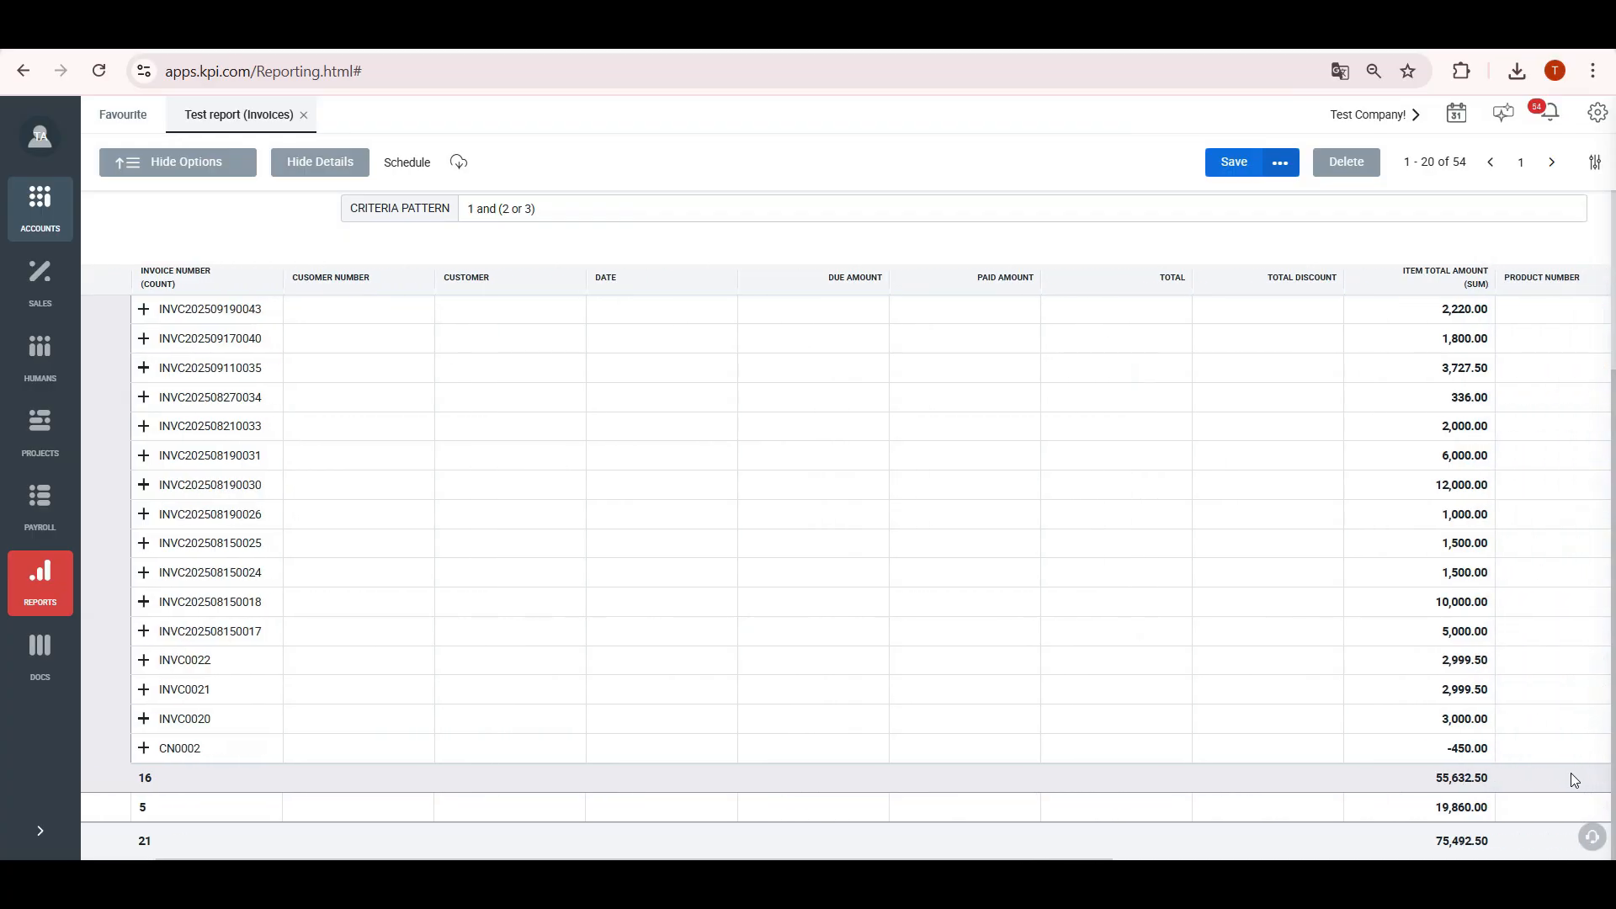
scroll(662, 364, left, 2)
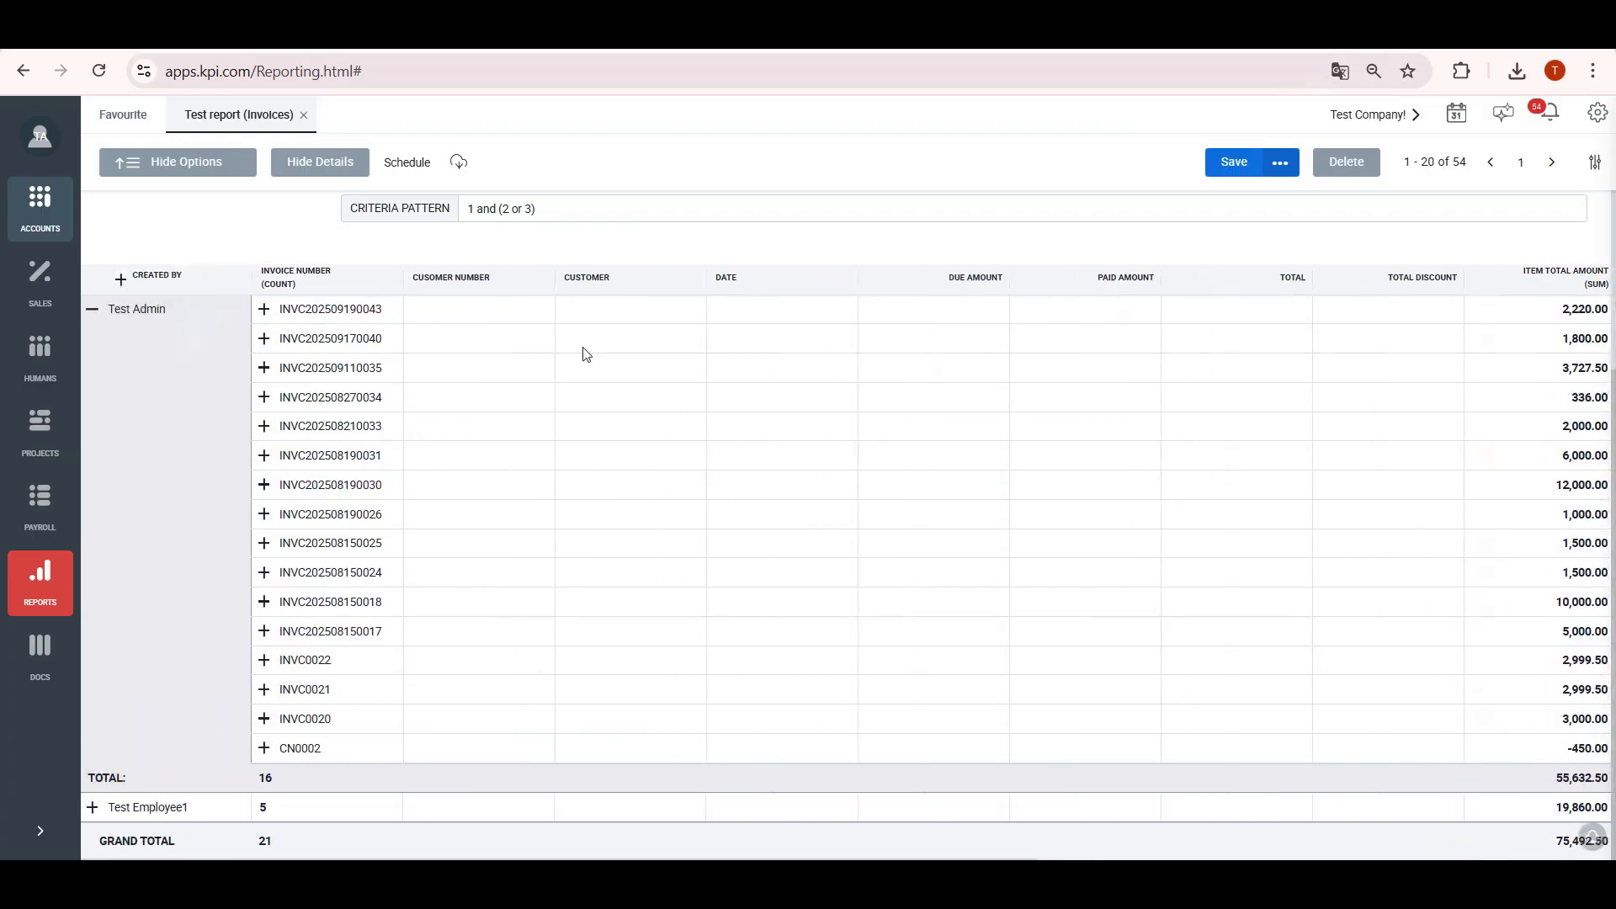
click(263, 310)
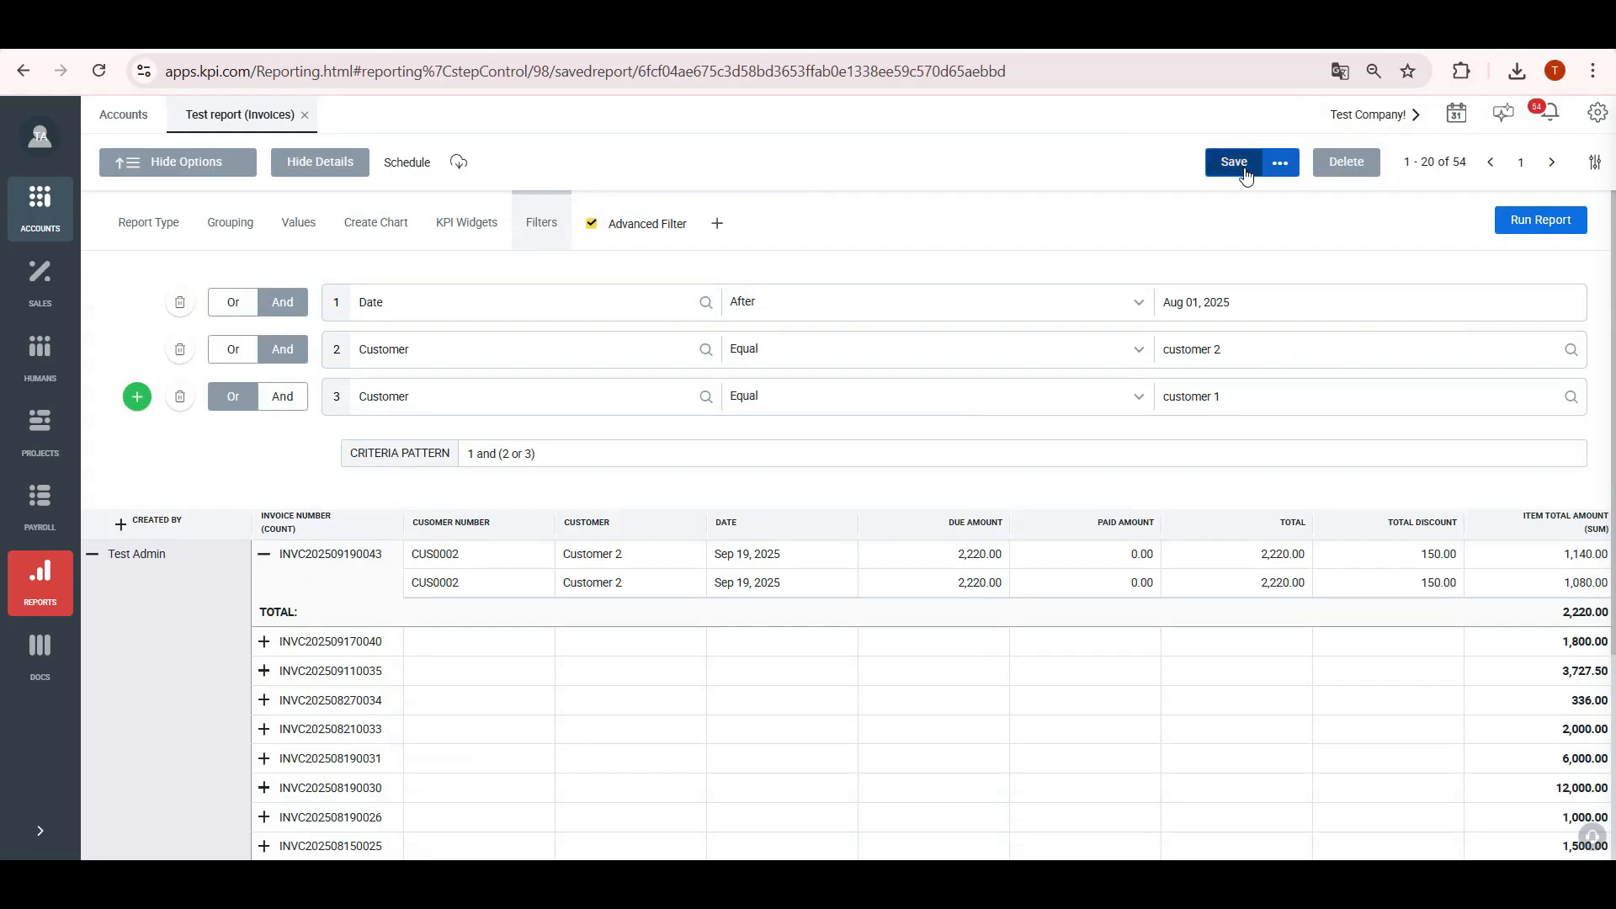
Step: Save the report as "Test Report(Invoices)" in the Financial Statements folder, close it and check that folder in the report list
click(1235, 163)
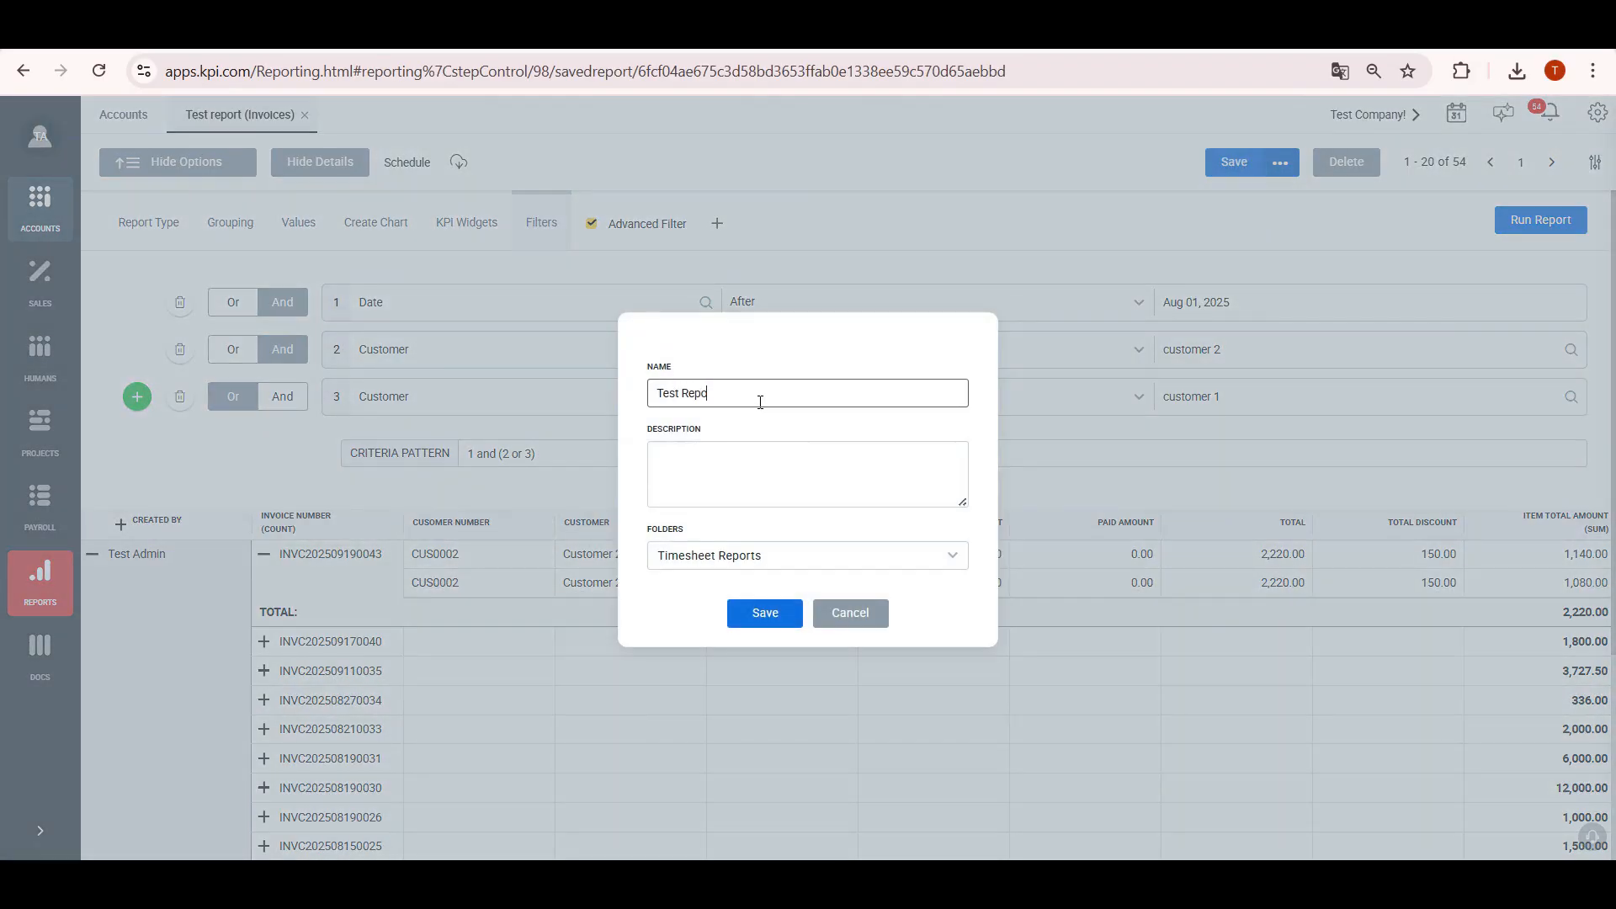
click(724, 555)
scroll(736, 657, down, 5)
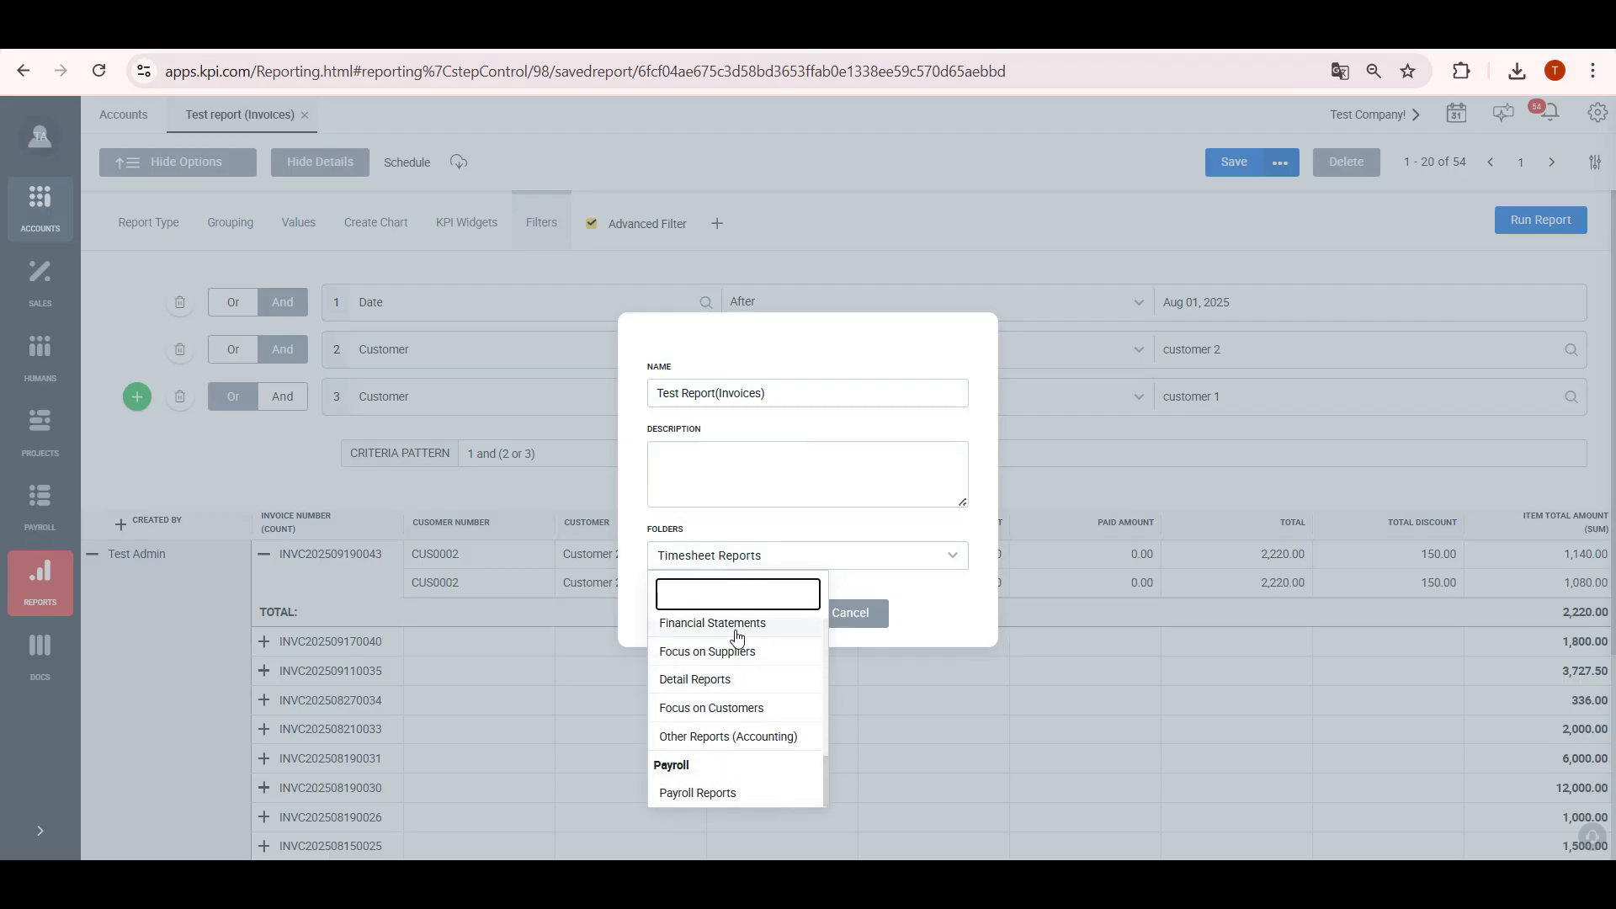
click(737, 625)
click(761, 613)
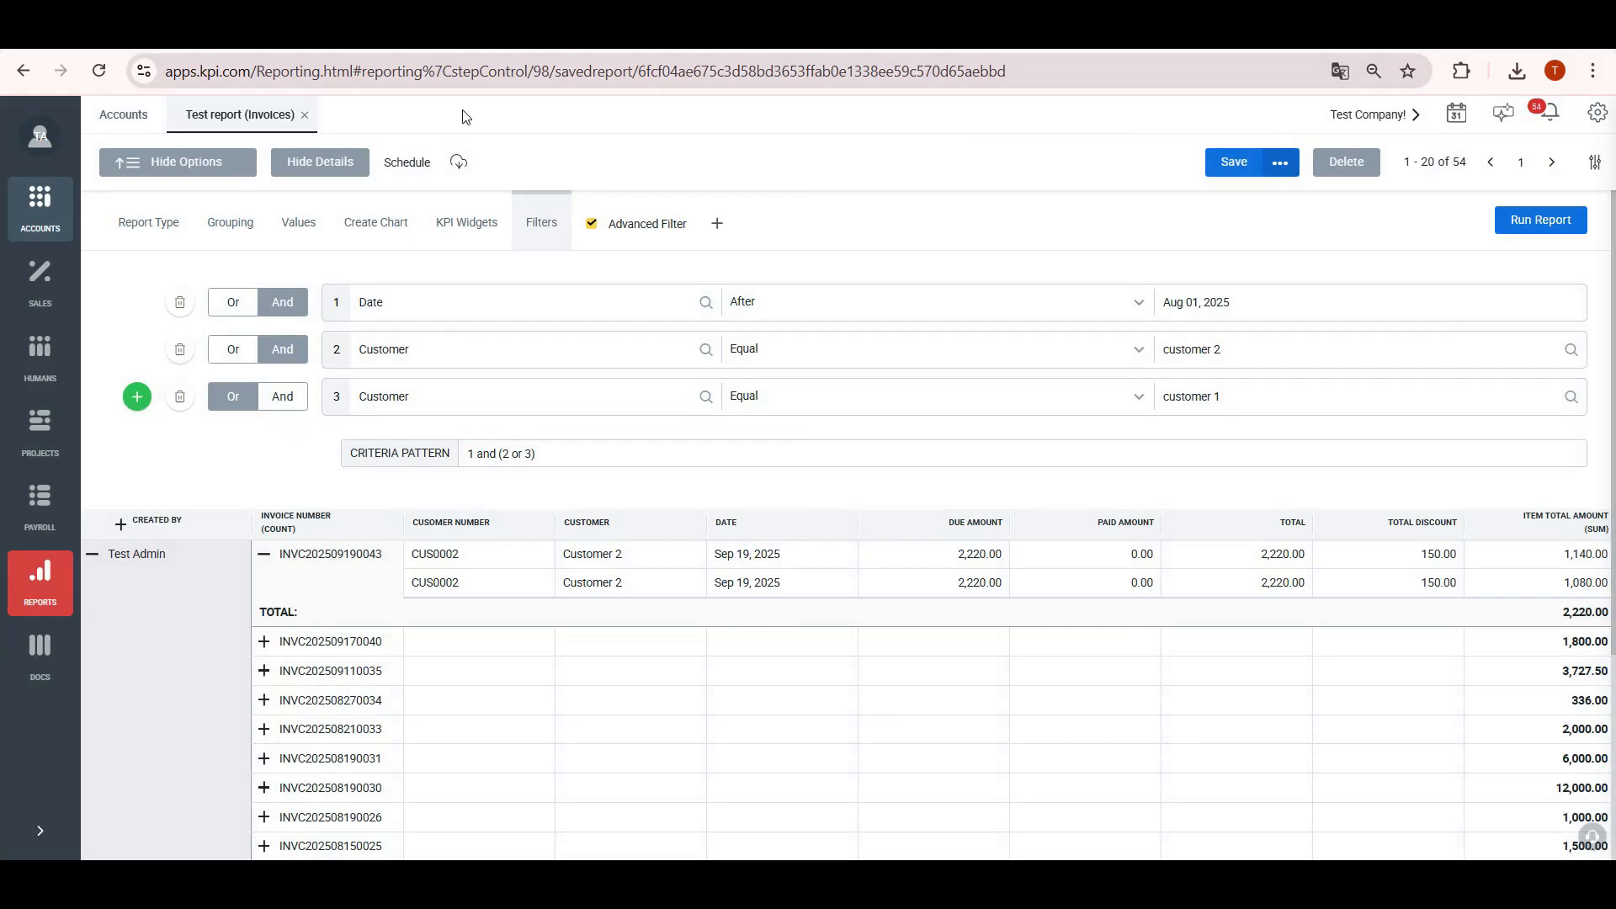
click(305, 115)
click(761, 524)
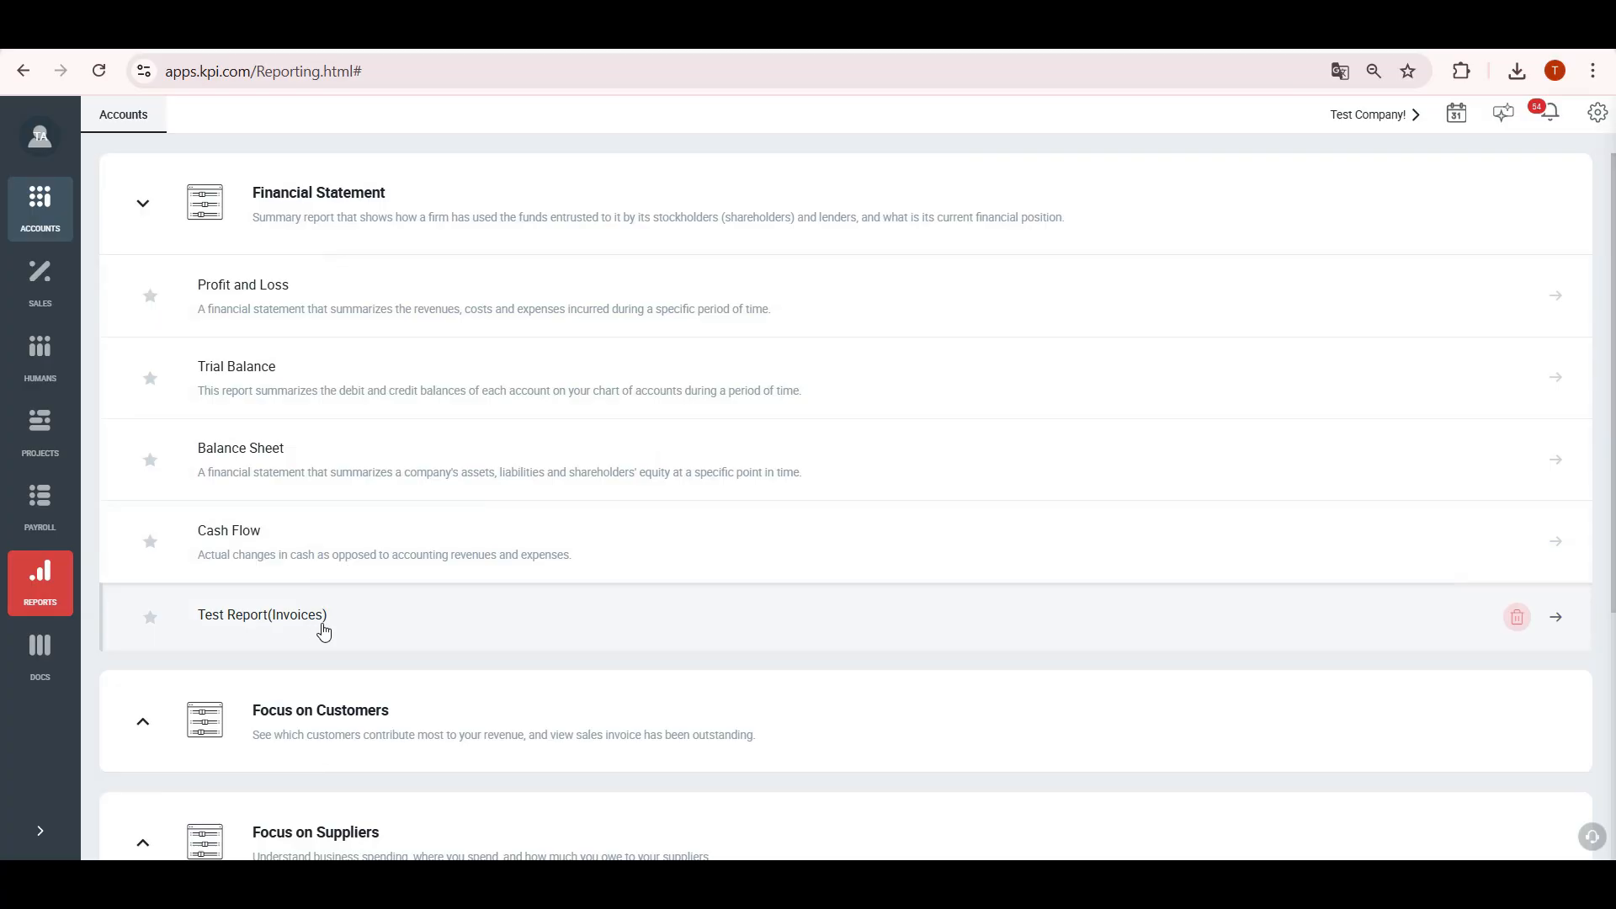
Step: Create a public report folder named "Folder for Test" for the Accounts module
click(40, 581)
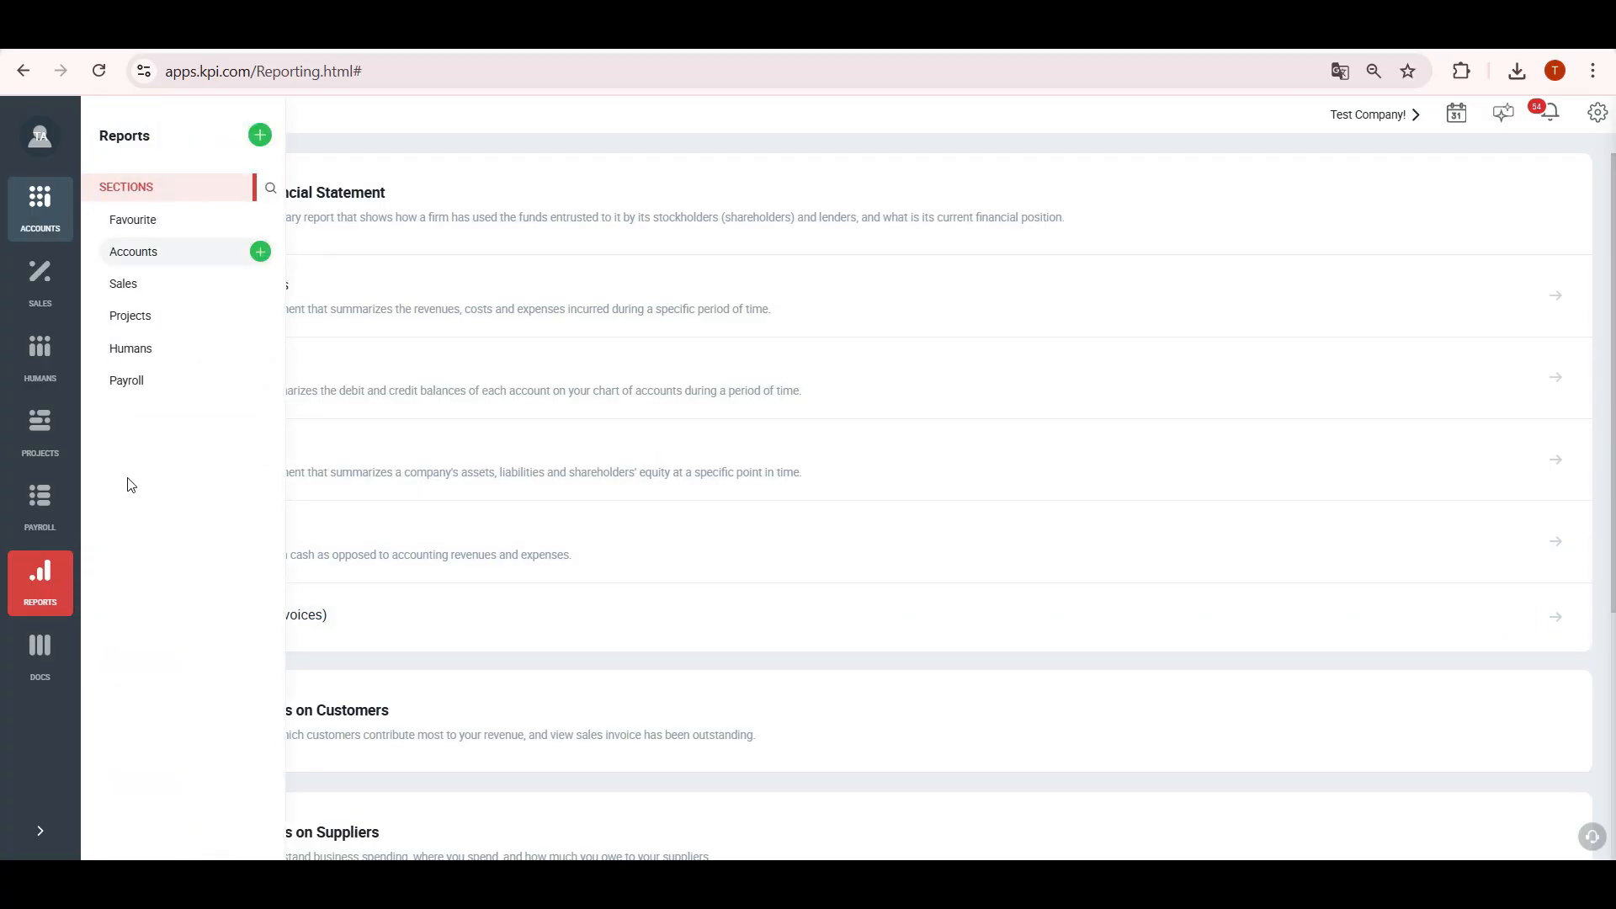
click(260, 135)
click(311, 168)
text(Folder for Test)
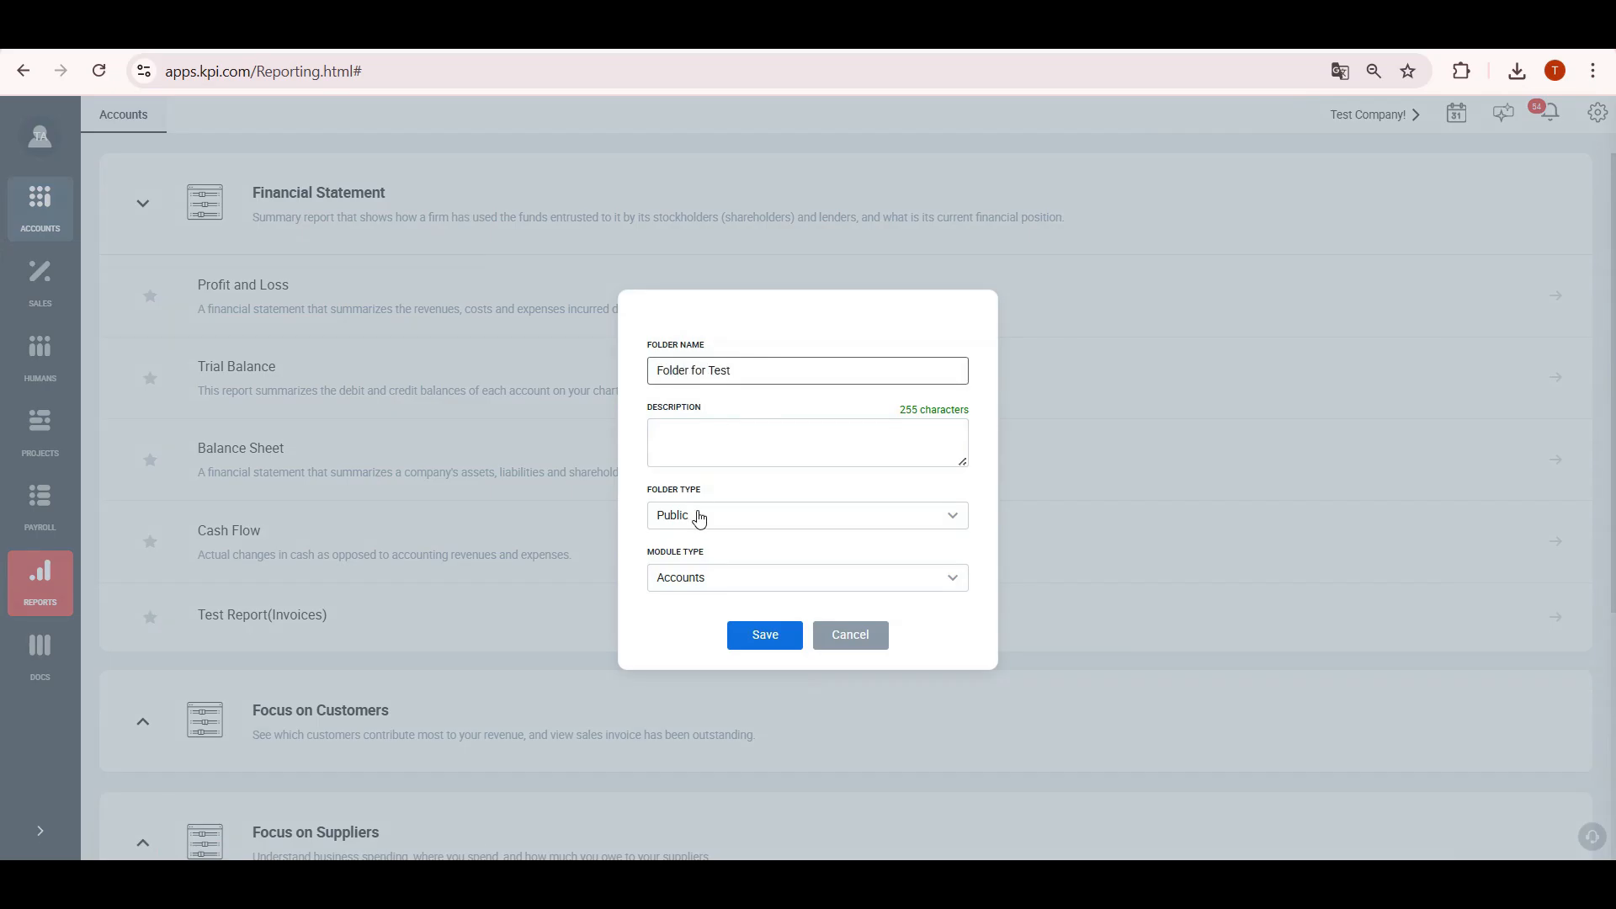
click(698, 517)
click(665, 522)
click(696, 578)
click(703, 581)
click(765, 635)
Step: Open Test Report(Invoices) and save a copy named "Test Report(Invoices)2" in Folder for Test
click(294, 633)
click(1280, 162)
click(1275, 195)
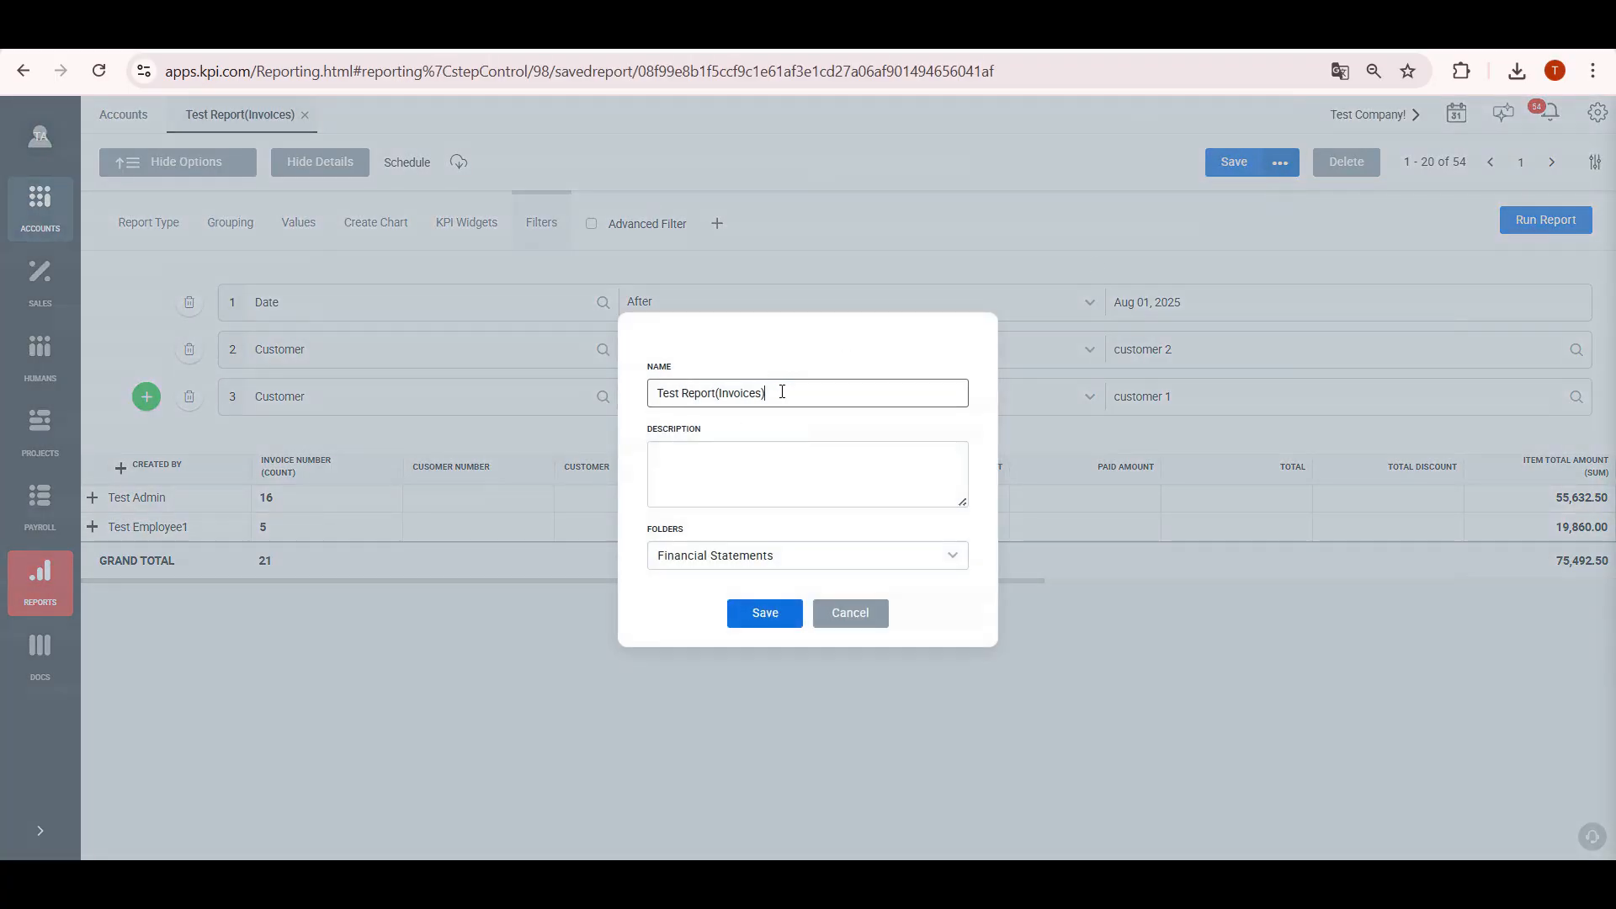
click(826, 562)
scroll(747, 686, up, 3)
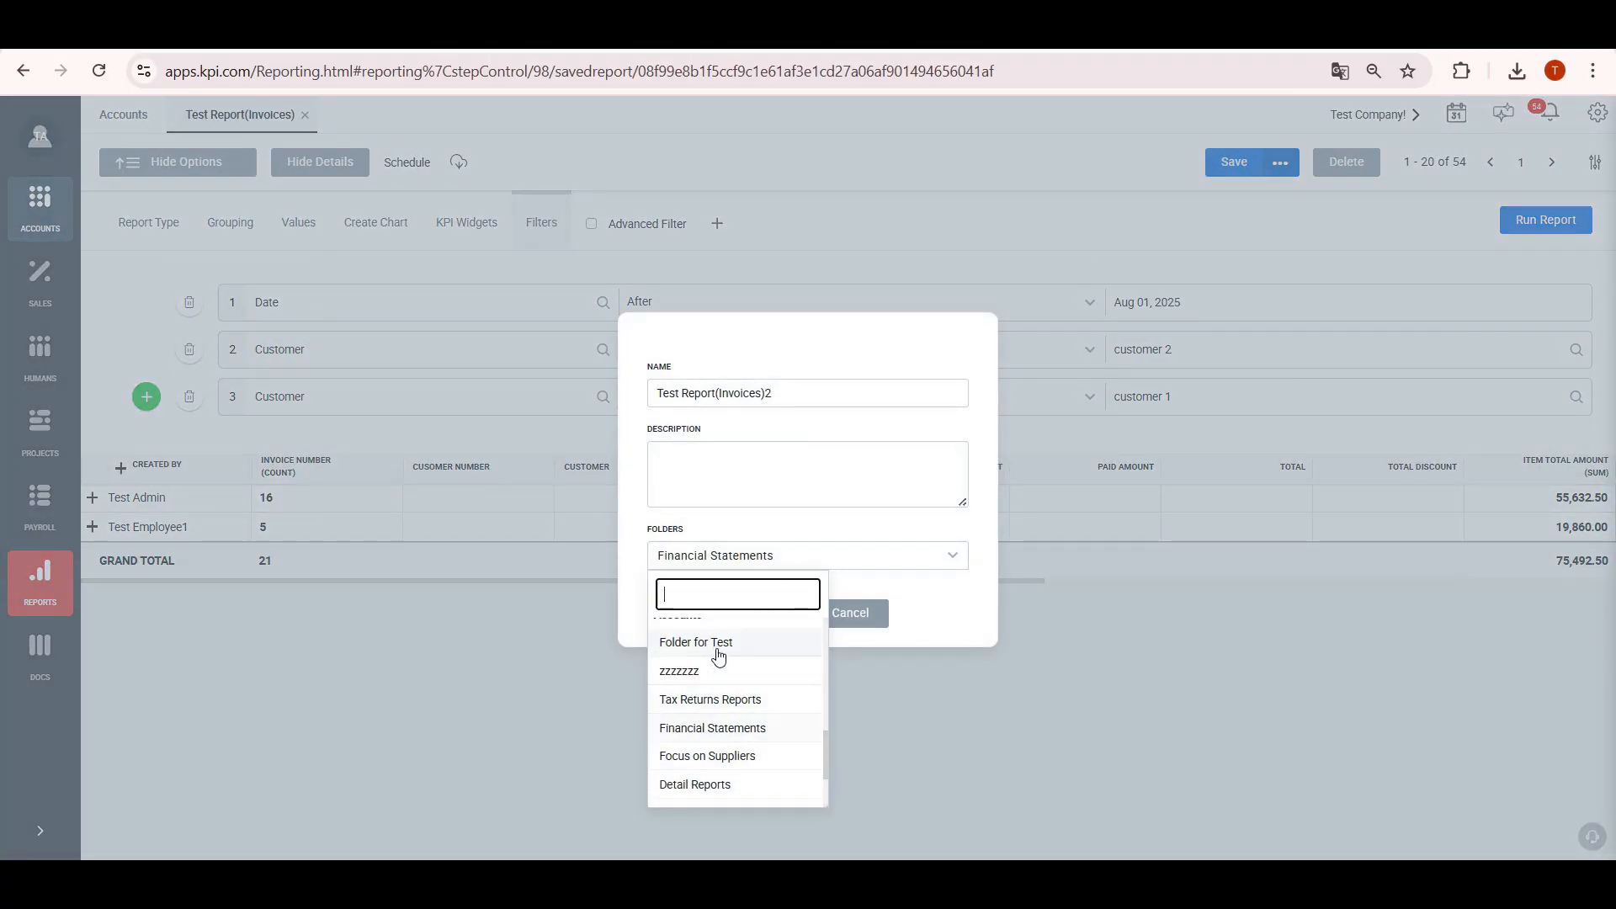
click(716, 642)
click(751, 619)
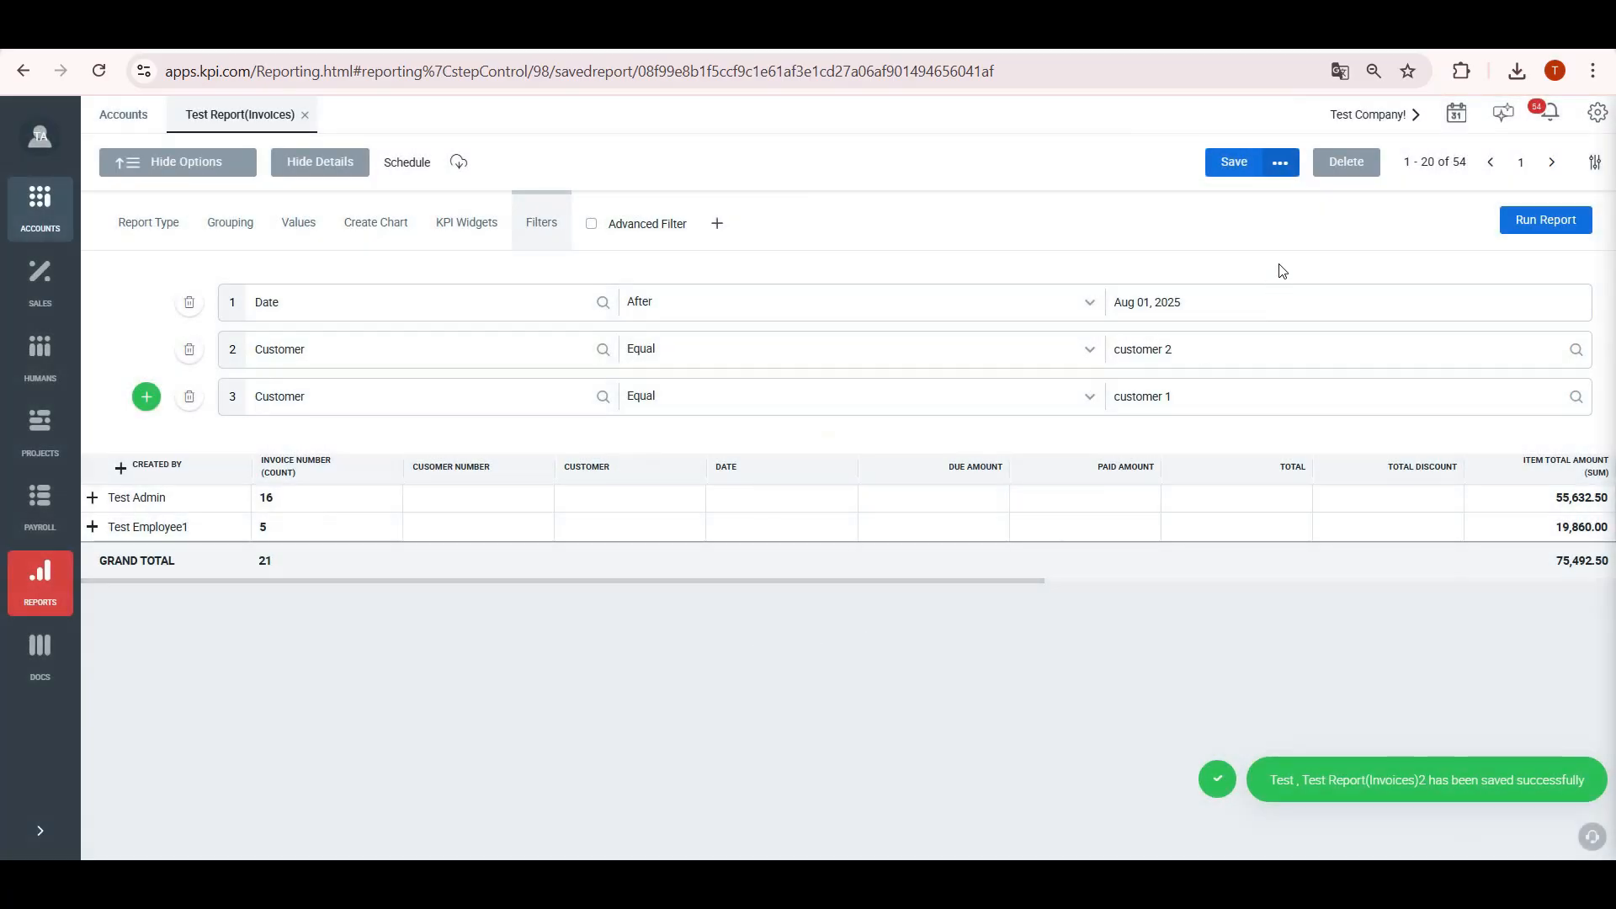
Step: Close the original report, open Test Report(Invoices)2 from Folder for Test and expand the Test Admin group and its first invoice
click(304, 115)
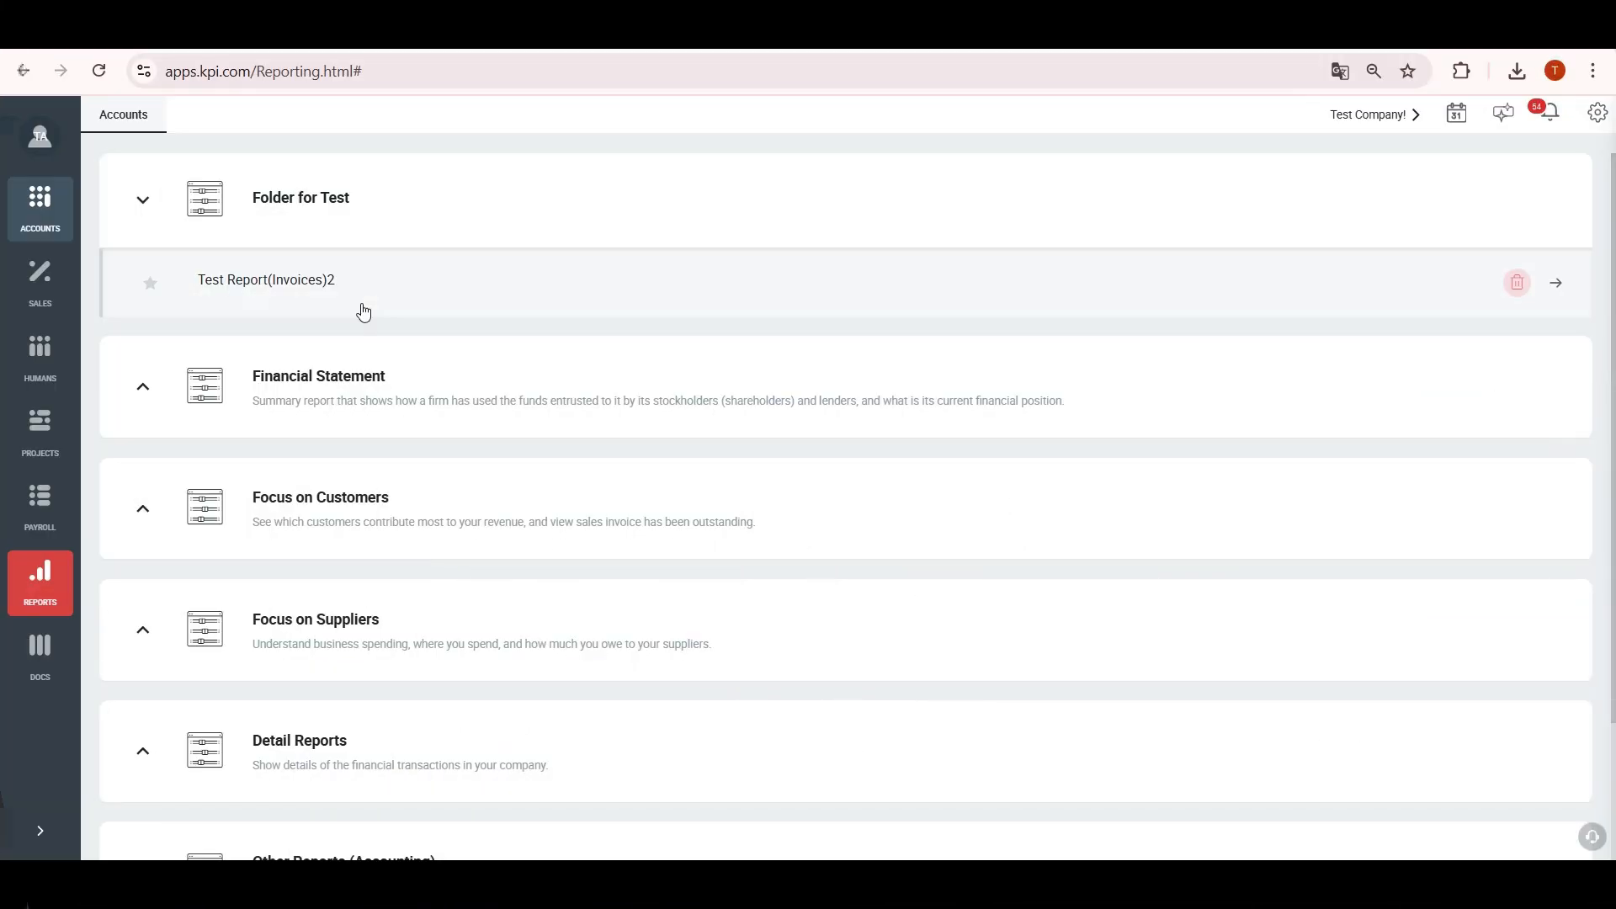
click(361, 288)
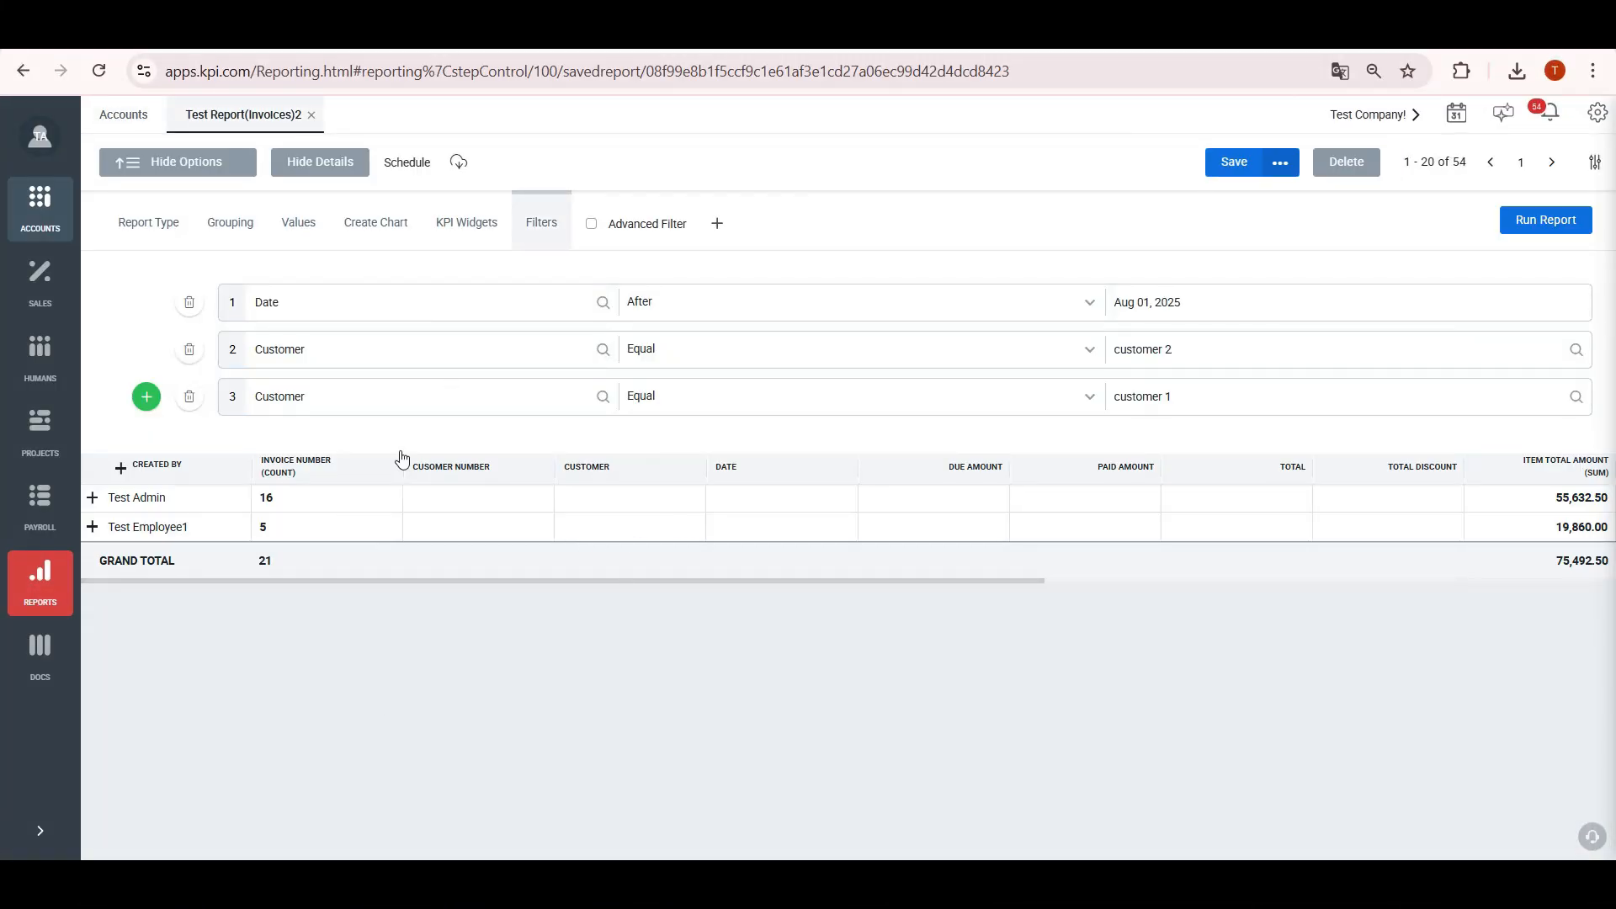
click(92, 497)
click(263, 498)
Step: Export the detailed report to Excel, then open the downloaded file, review it and close it
click(459, 168)
click(490, 241)
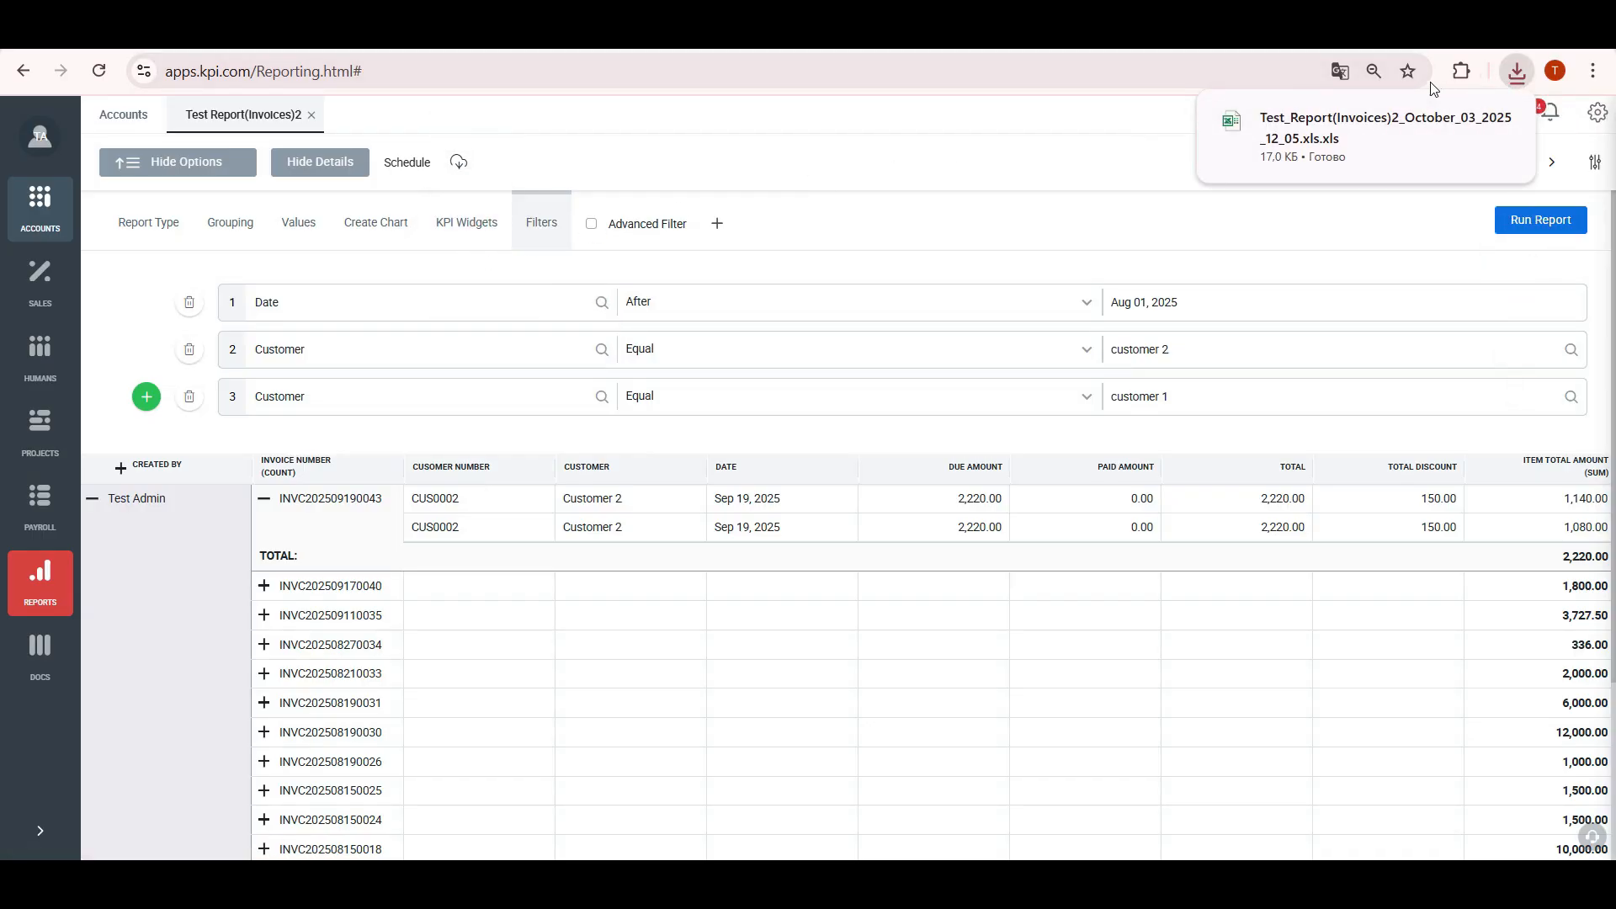
click(1363, 128)
scroll(384, 622, up, 1)
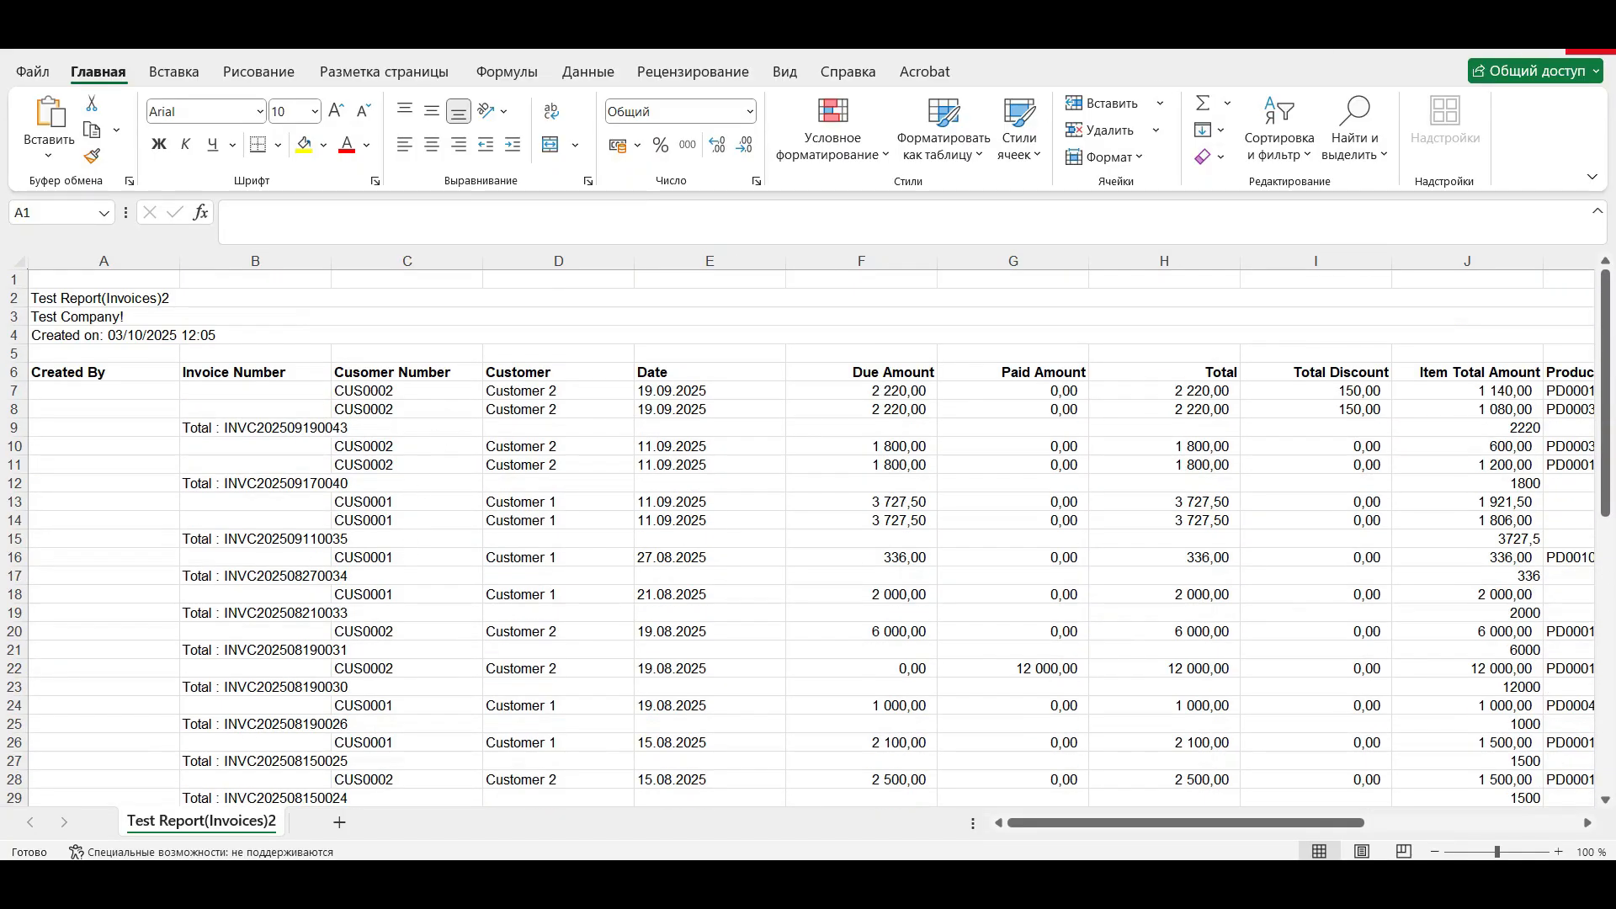
click(1591, 50)
Step: Export the report as a portrait PDF and review the downloaded file
click(462, 174)
mouse_move(478, 205)
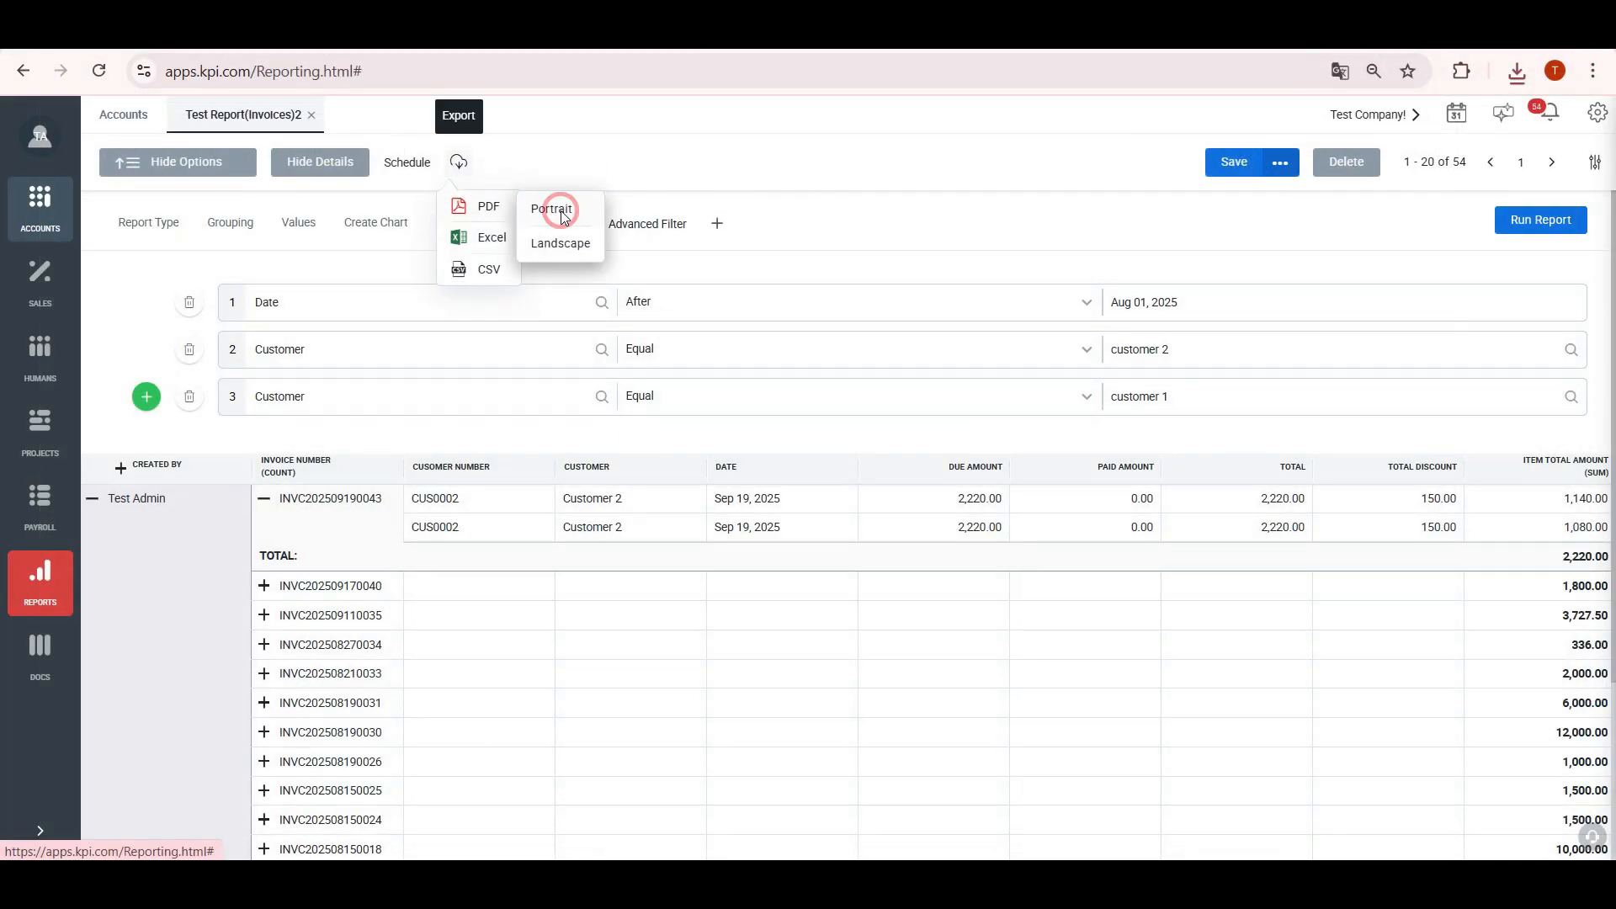
click(555, 207)
click(1370, 130)
scroll(841, 455, down, 10)
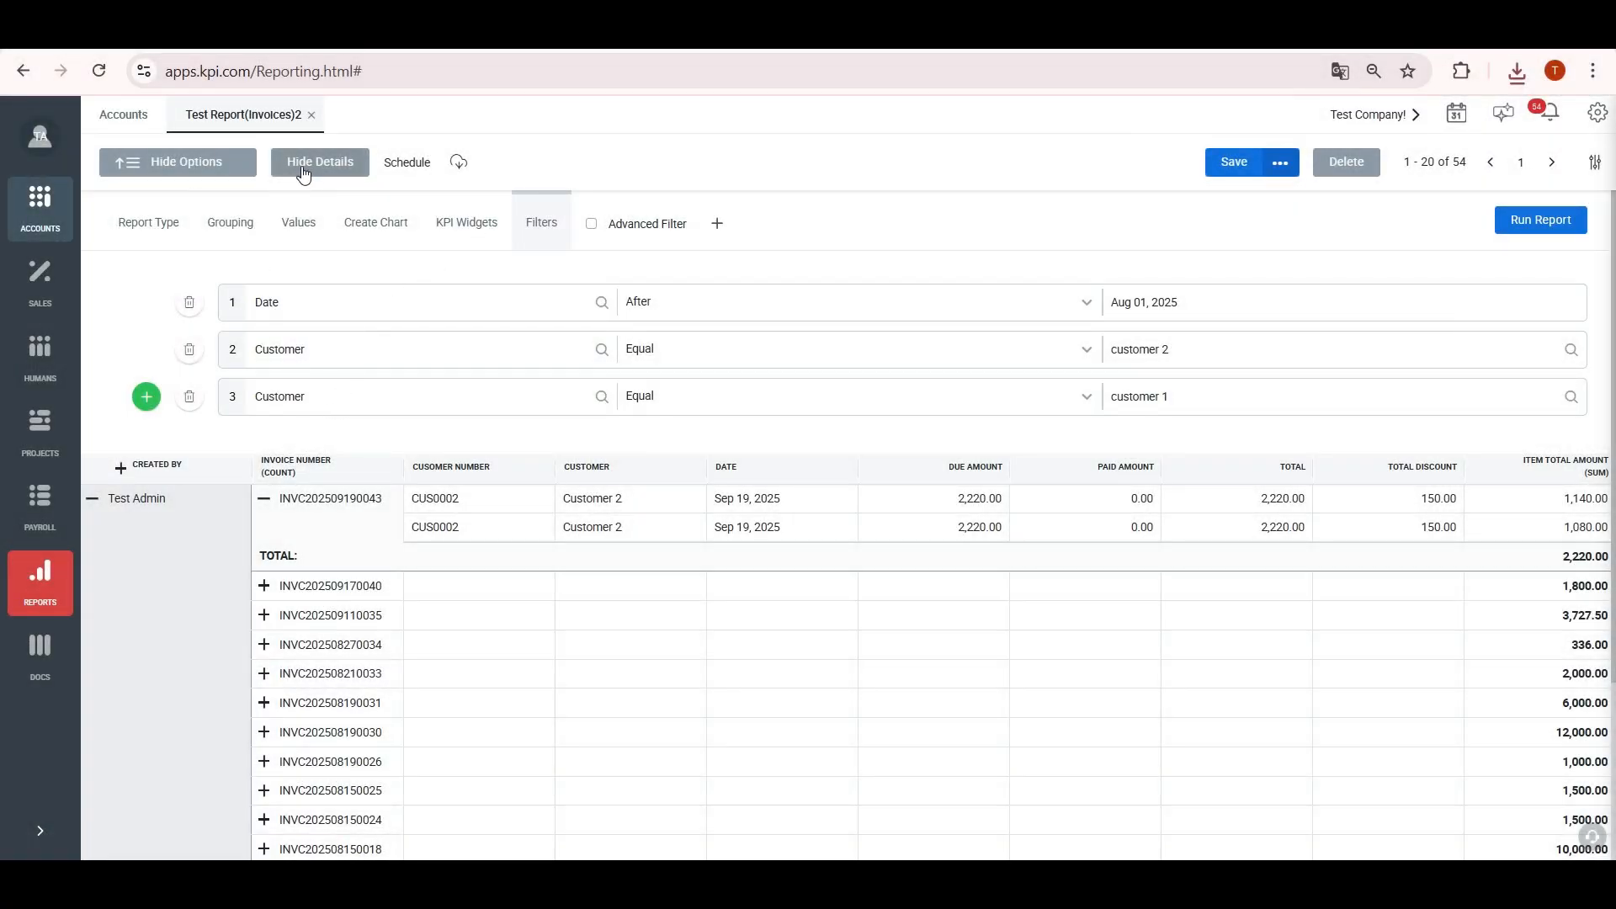
Step: Hide the report's details and expand the Test Admin group to show only invoice-level totals
click(312, 174)
click(92, 498)
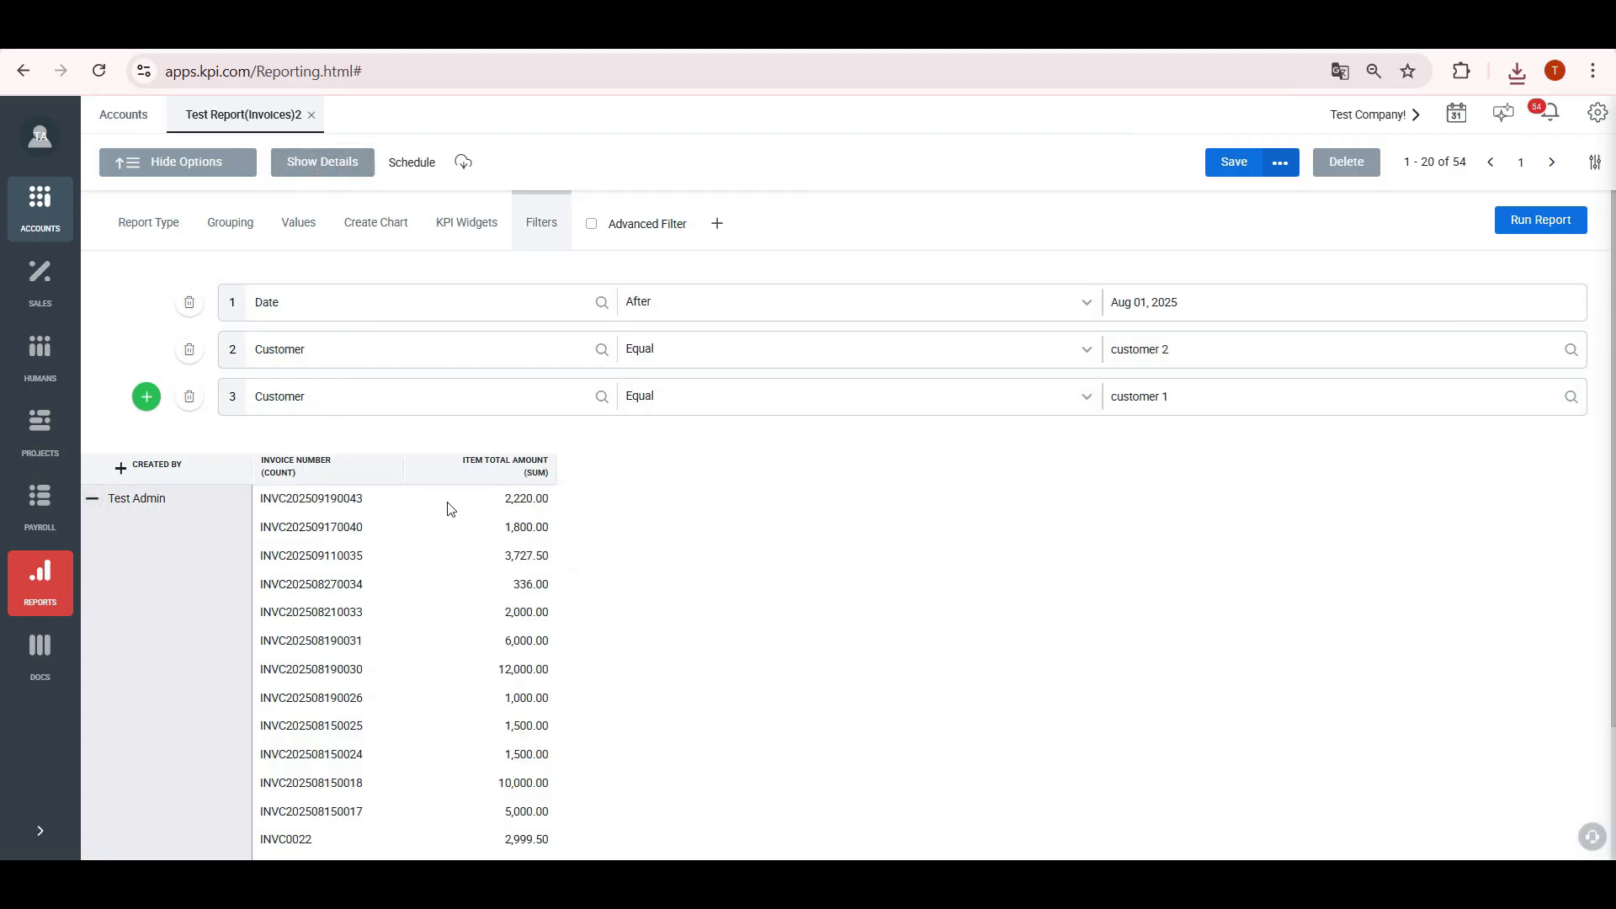
scroll(515, 777, down, 2)
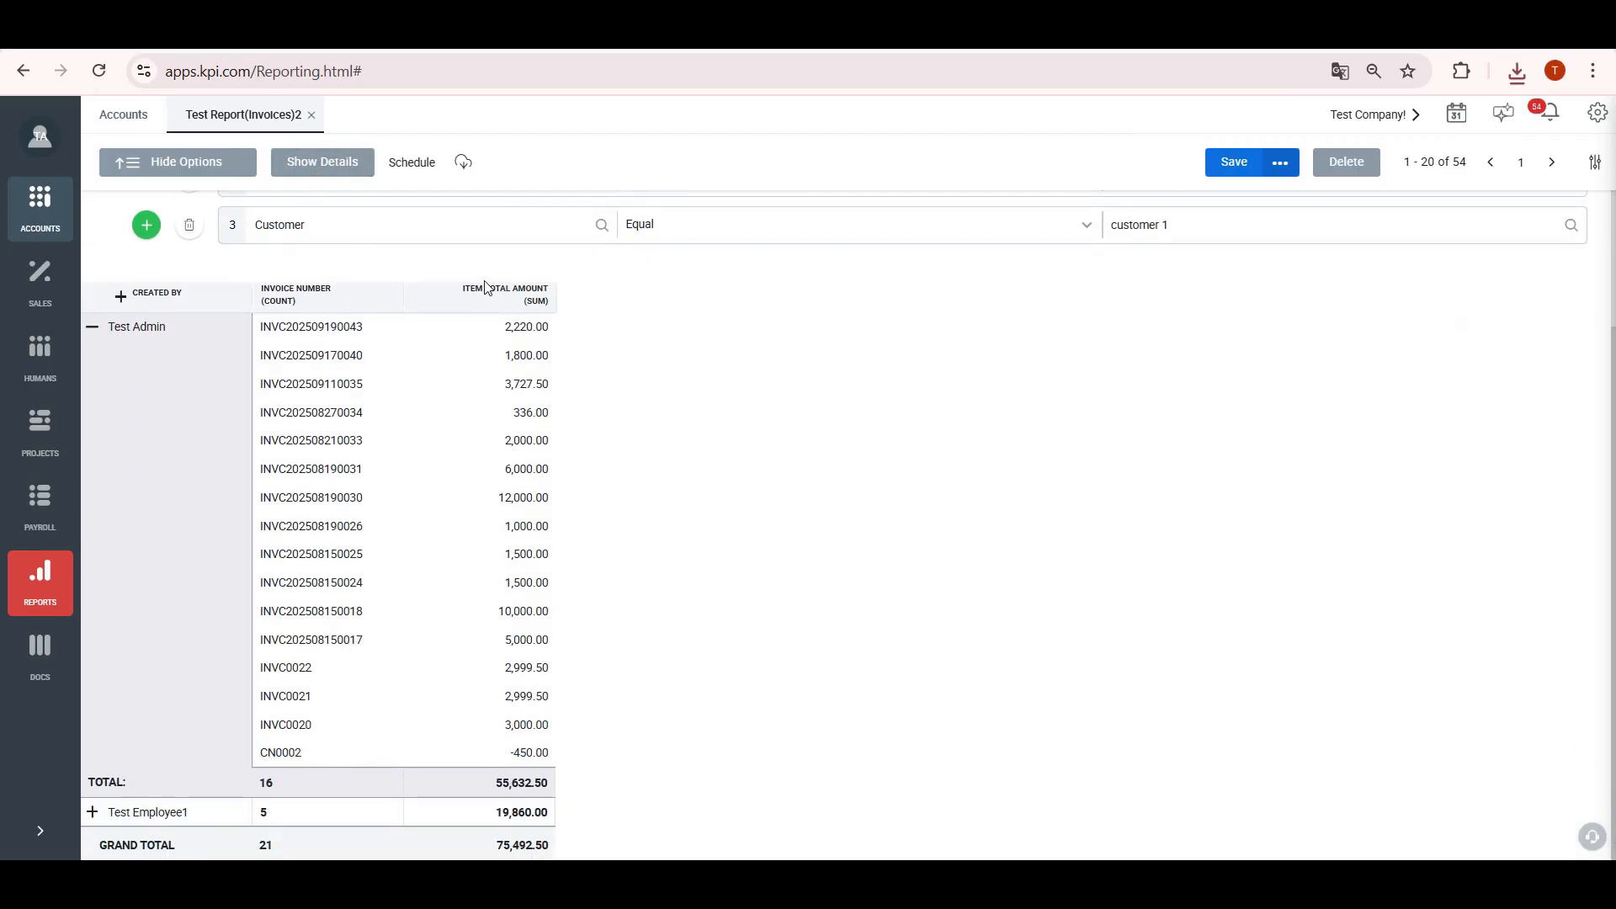
Step: Export the summarized report to Excel, open the file and widen the Invoice Number column
click(463, 161)
click(507, 239)
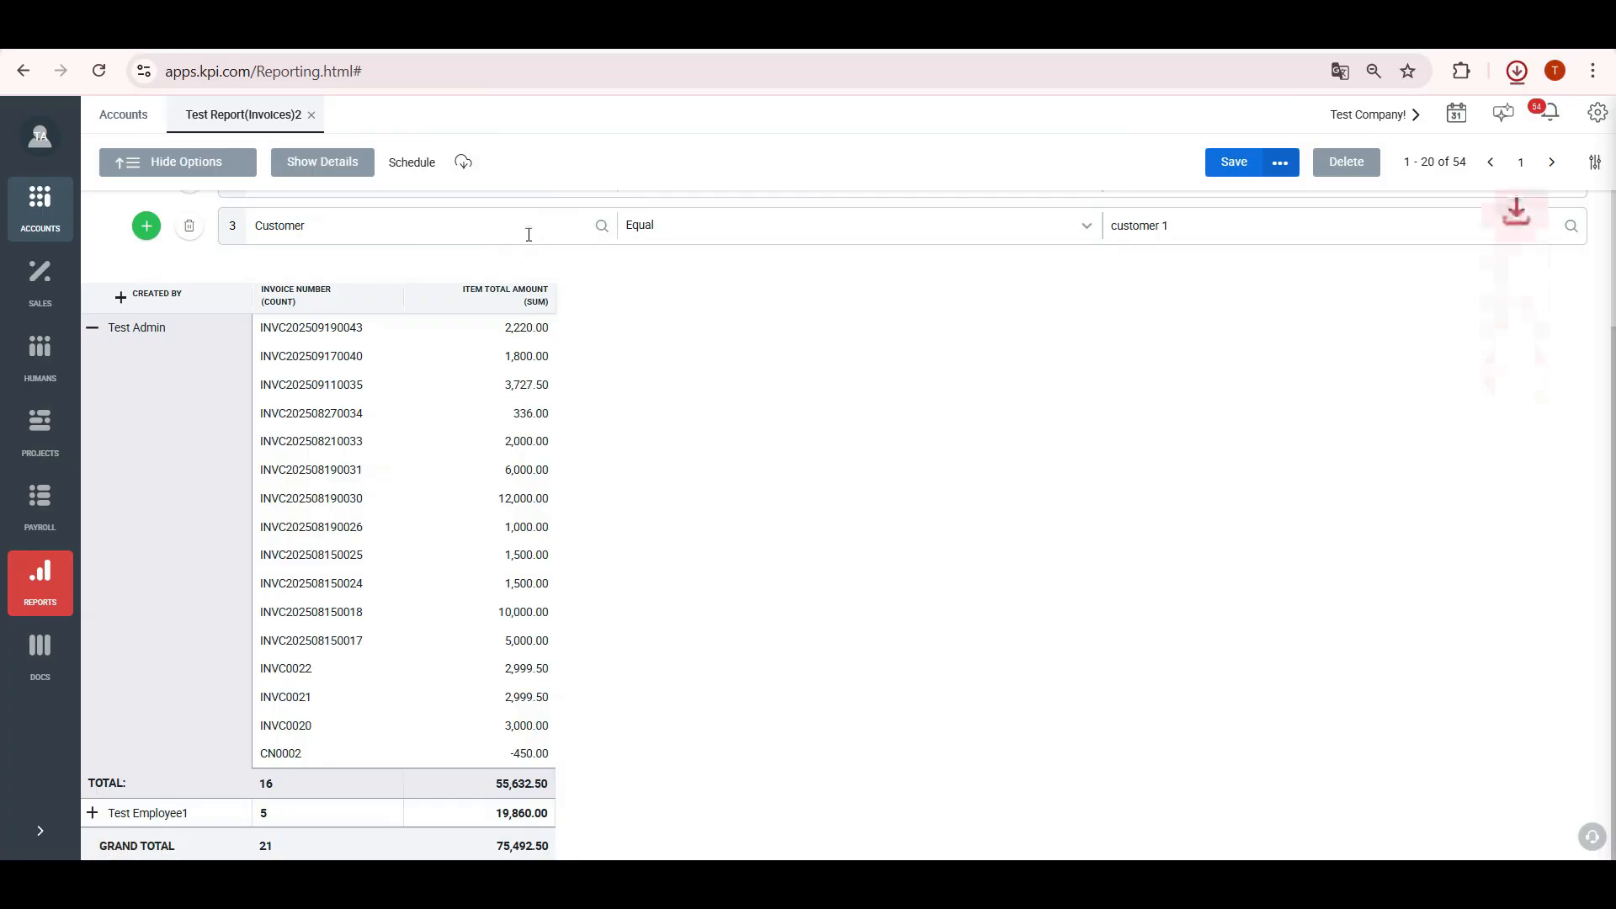
click(1310, 130)
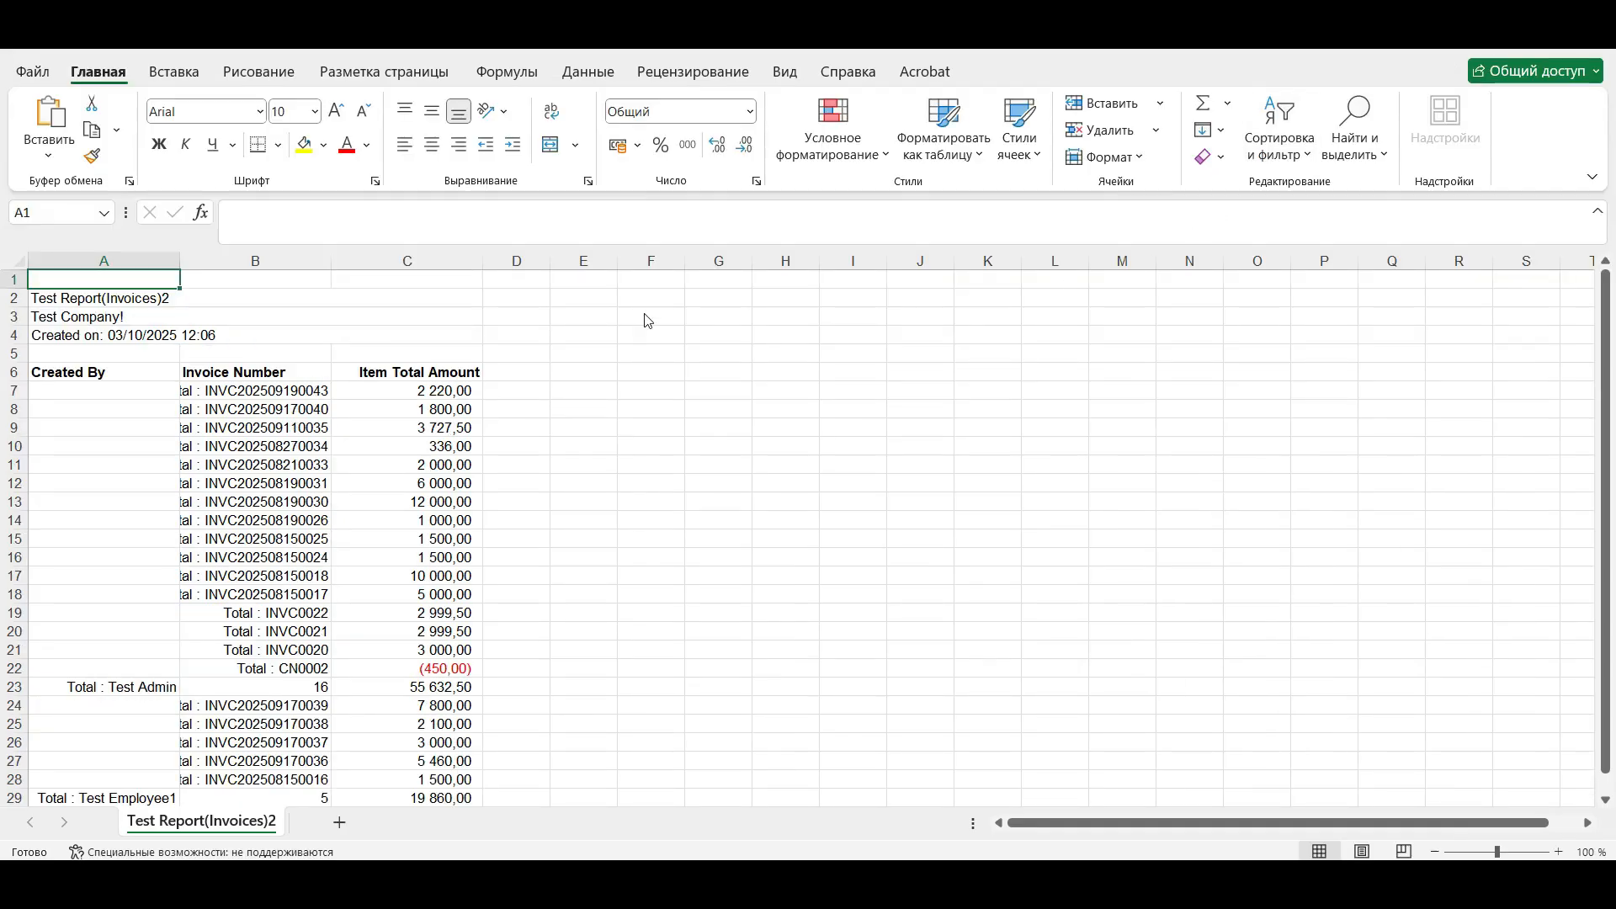
drag(331, 261, 393, 271)
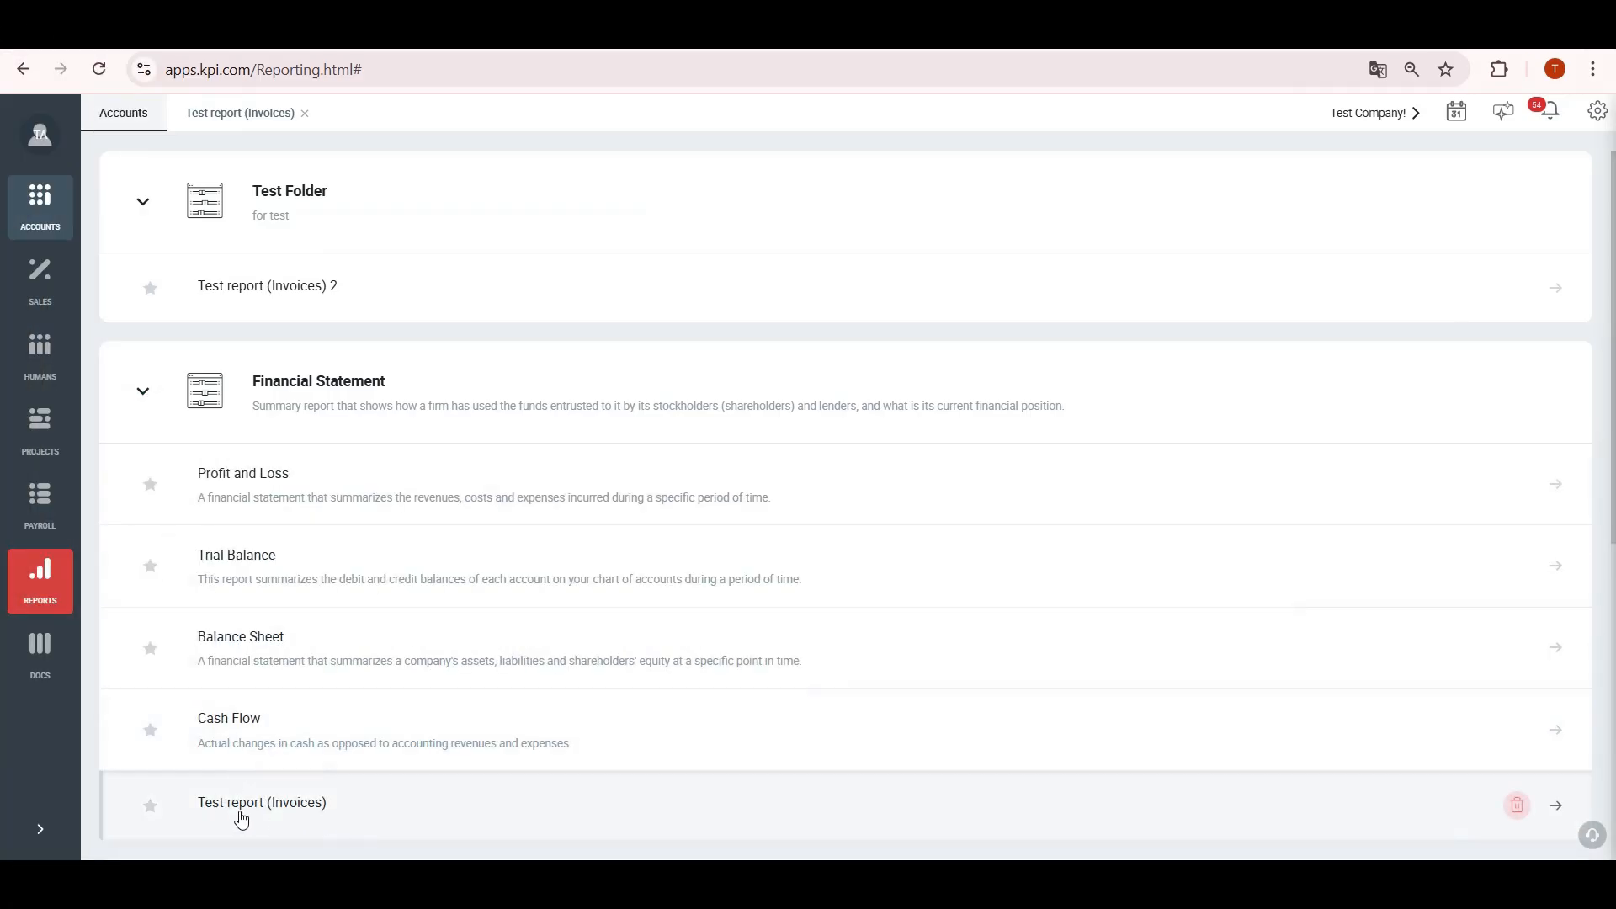
Step: Check the signed-in user's role in the admin and employee accounts and the reports available to the employee
click(40, 135)
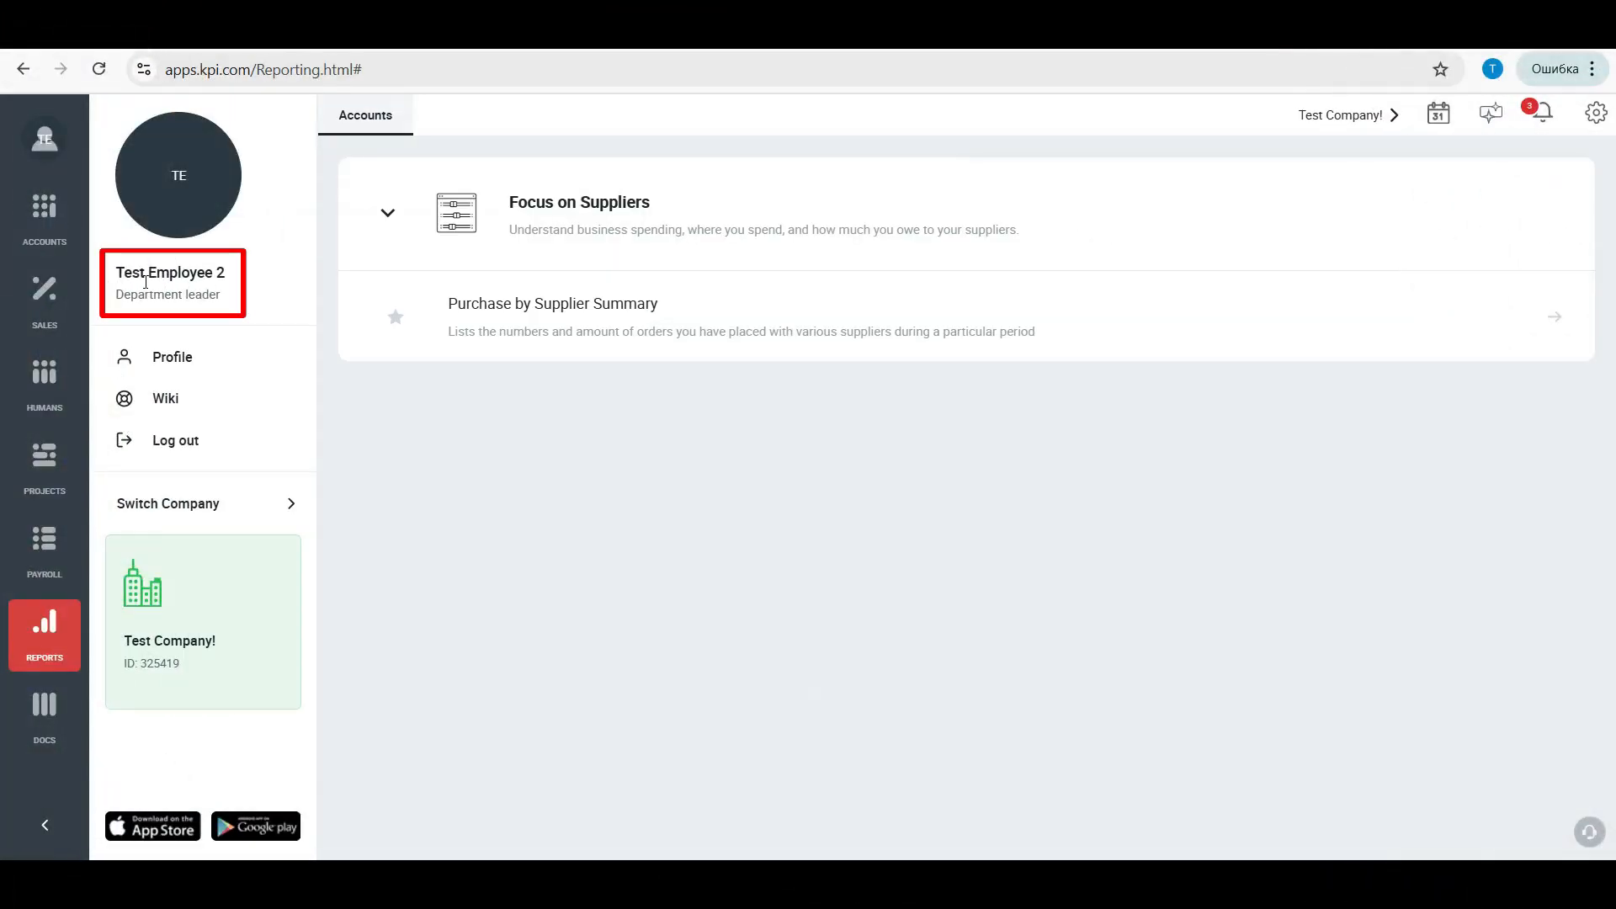
click(45, 624)
click(185, 266)
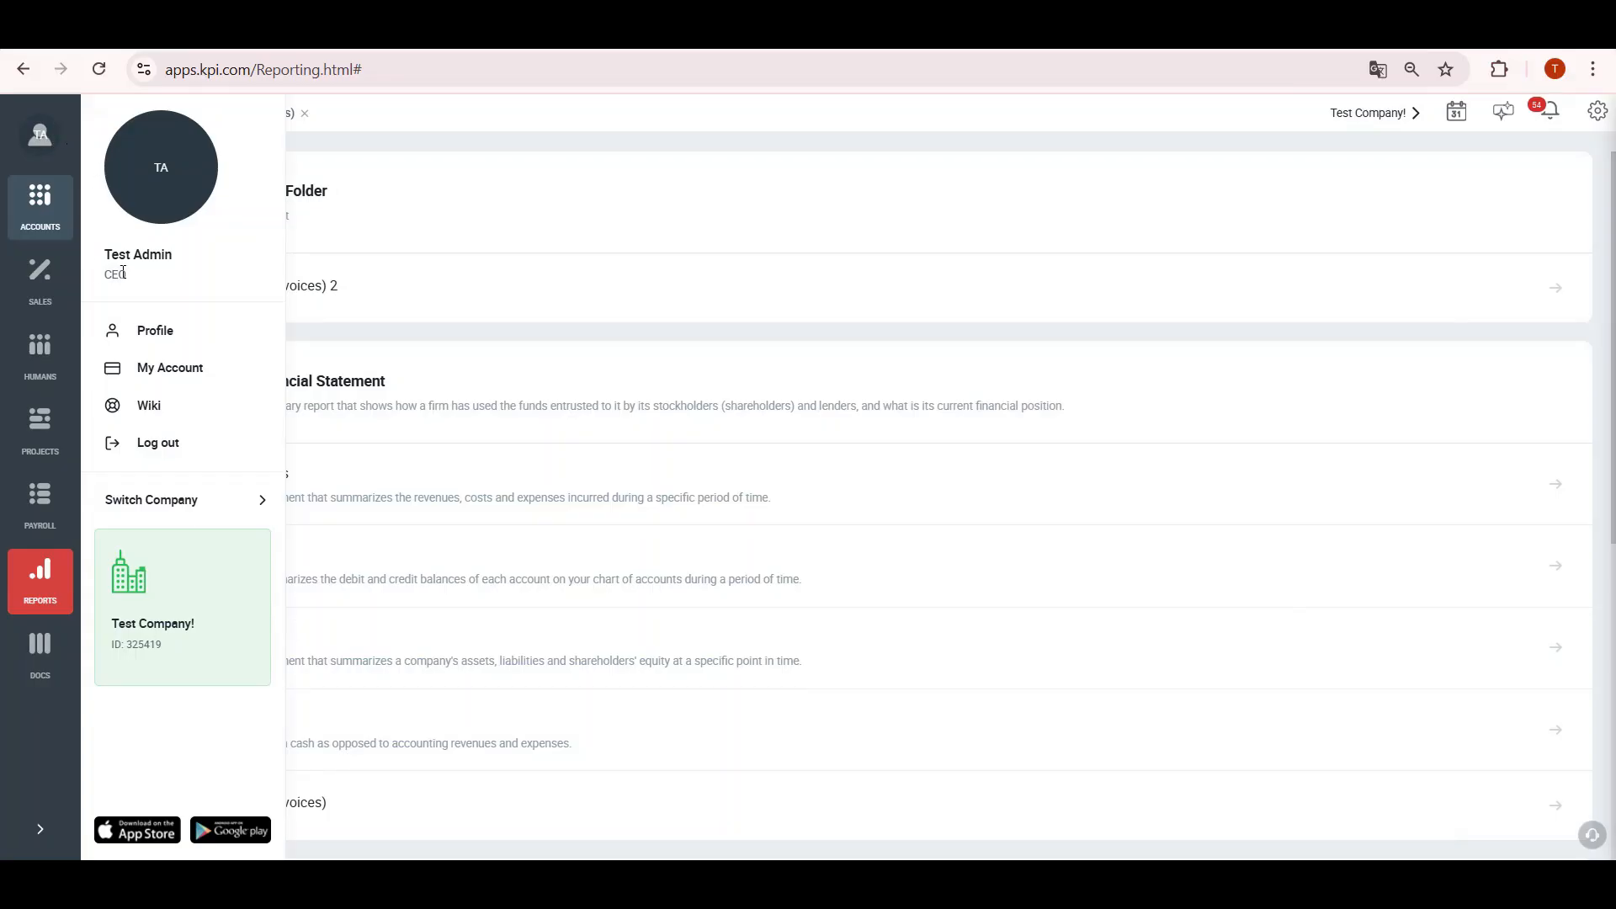
Step: Open the role permissions for Reports in the Users and Privileges settings
click(1597, 110)
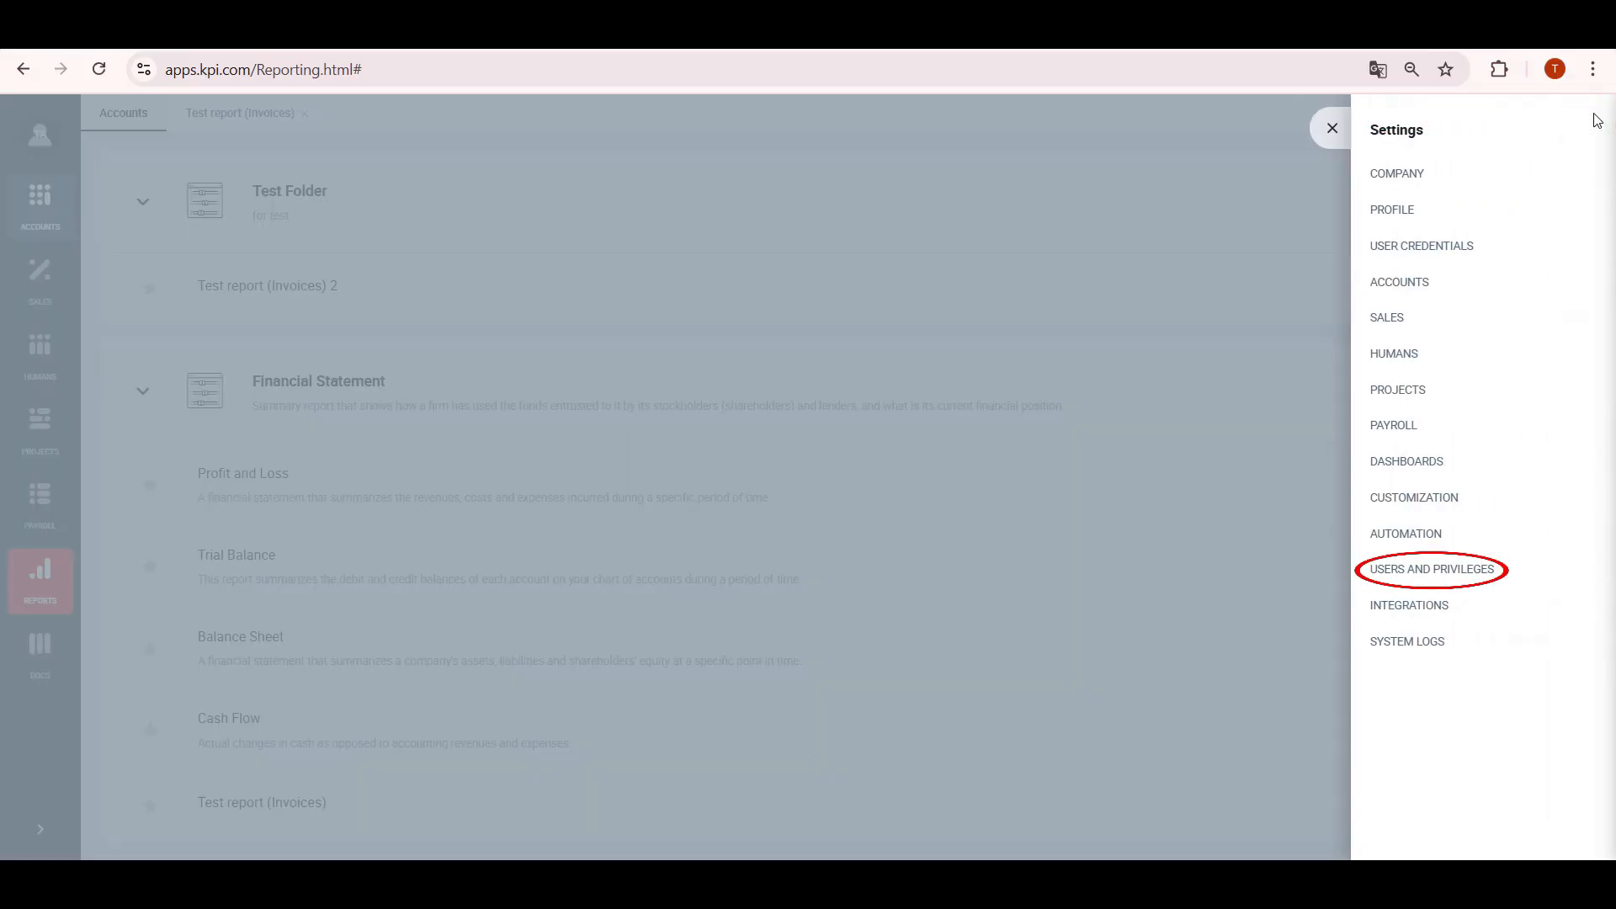
click(1420, 576)
click(1414, 673)
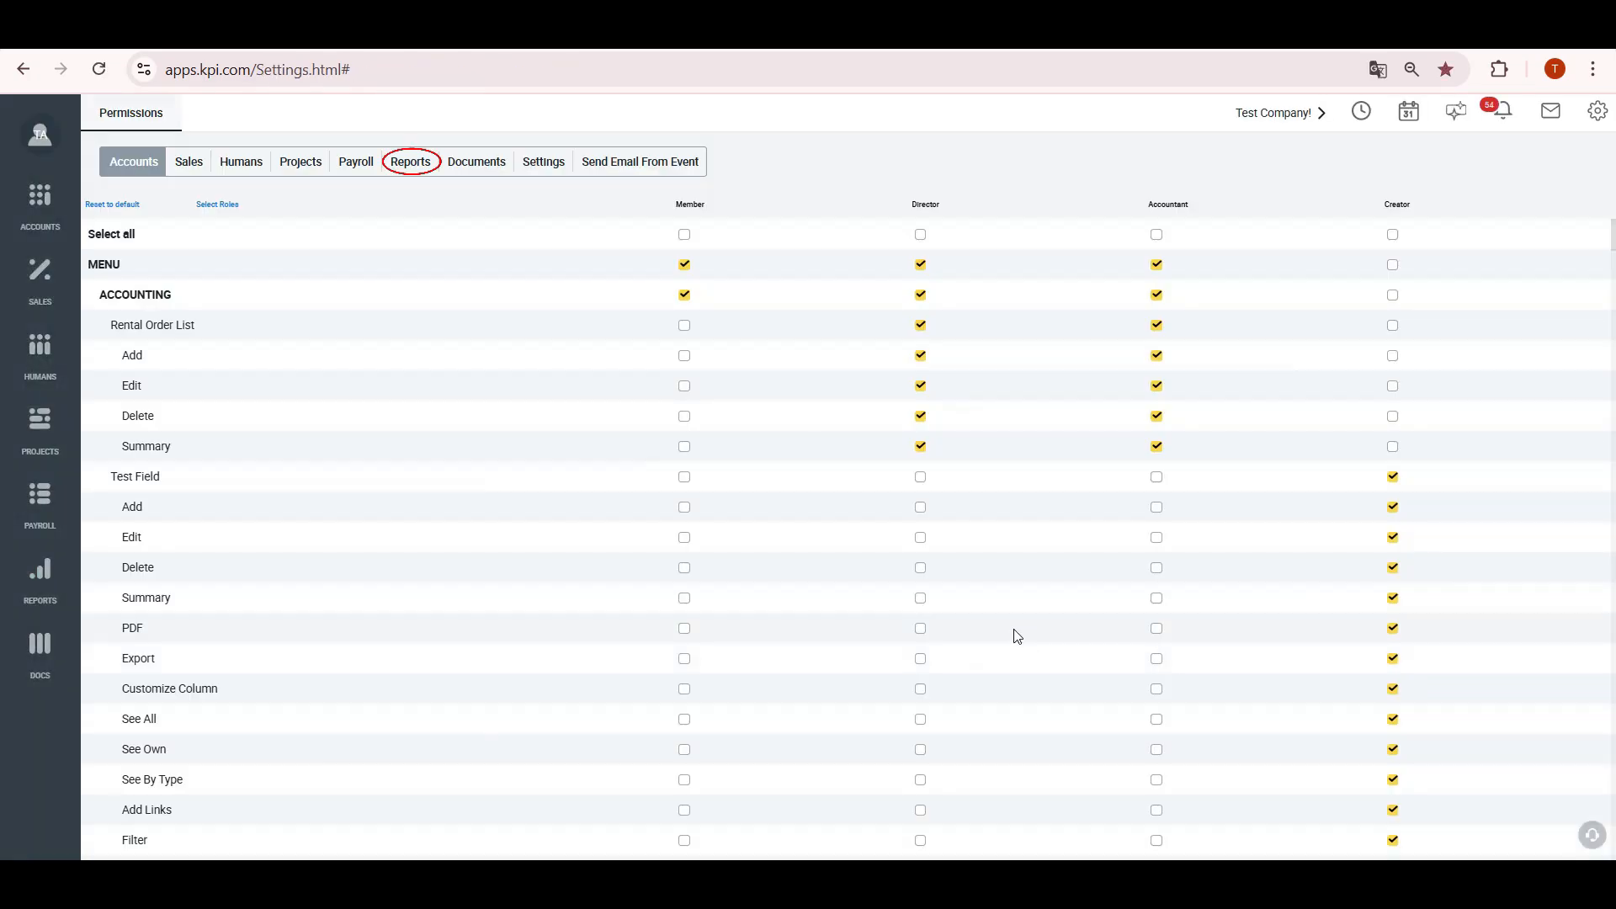
click(412, 165)
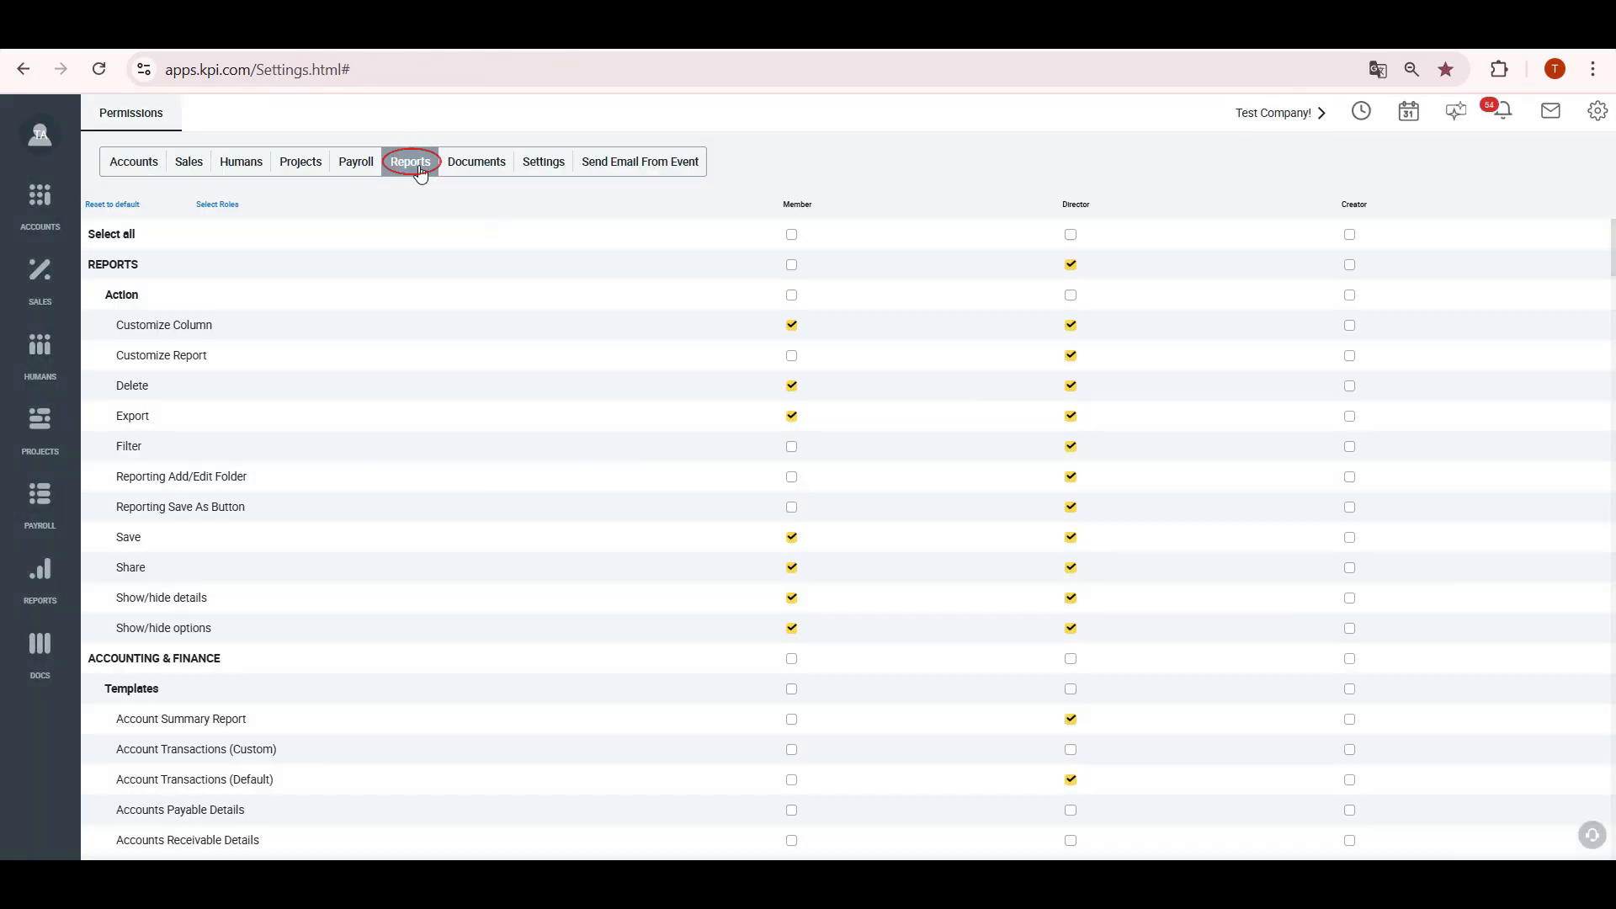
Step: Find the "test" reports in the permission list and grant the Director role access to Test report (Invoices) and Test report (Invoices) 2
scroll(1054, 445, down, 3)
key(ctrl+f)
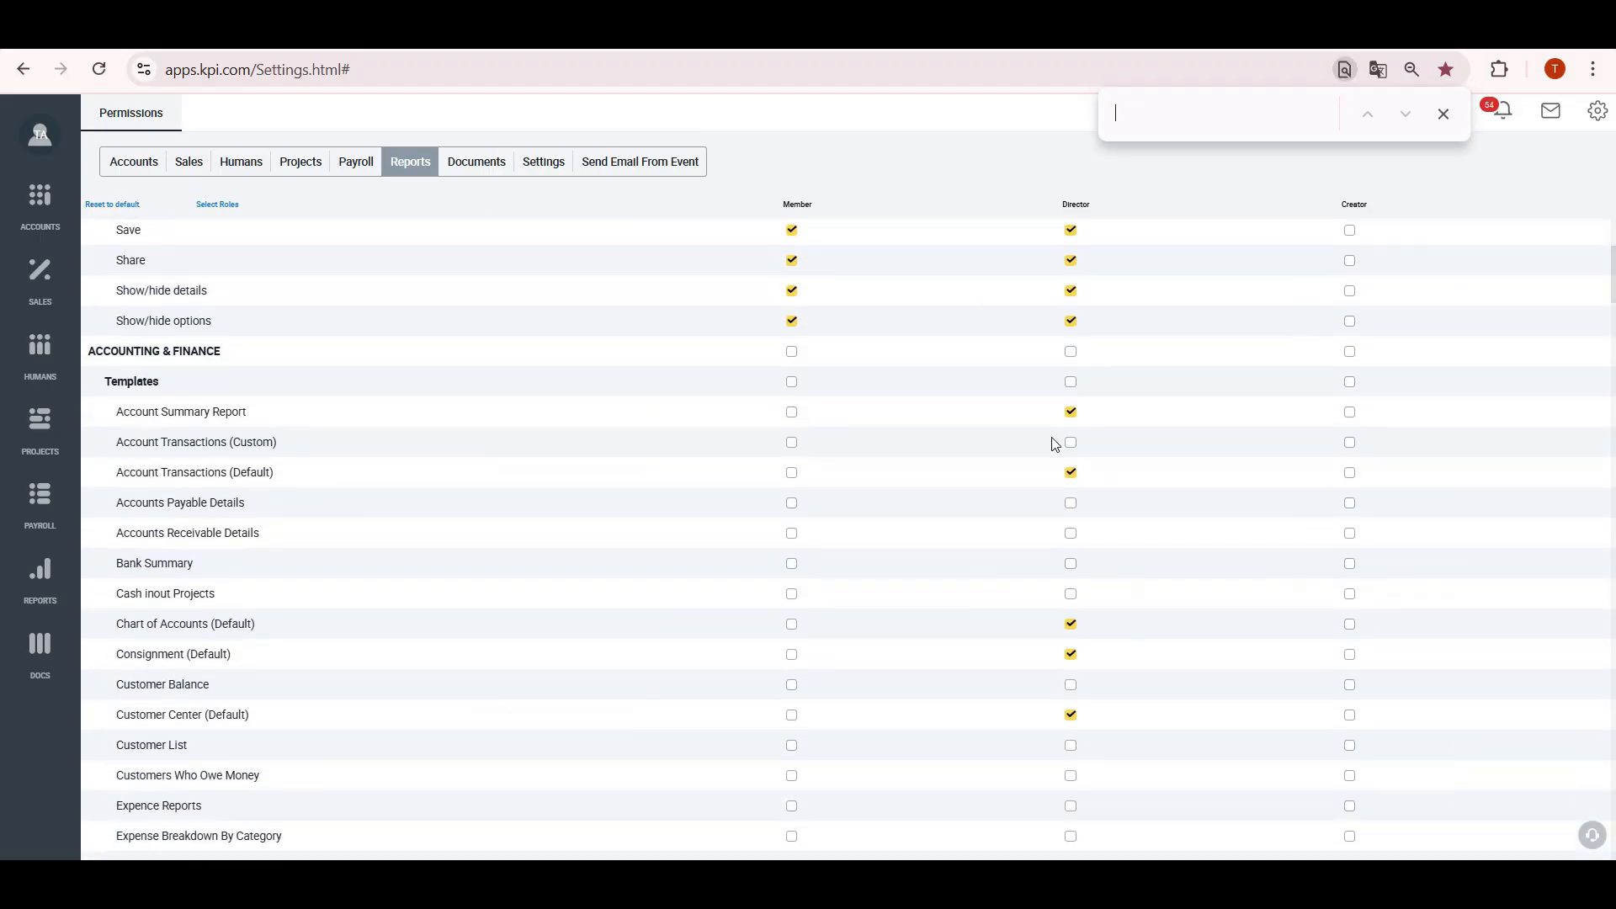
key(Return)
key(Return)
text(test)
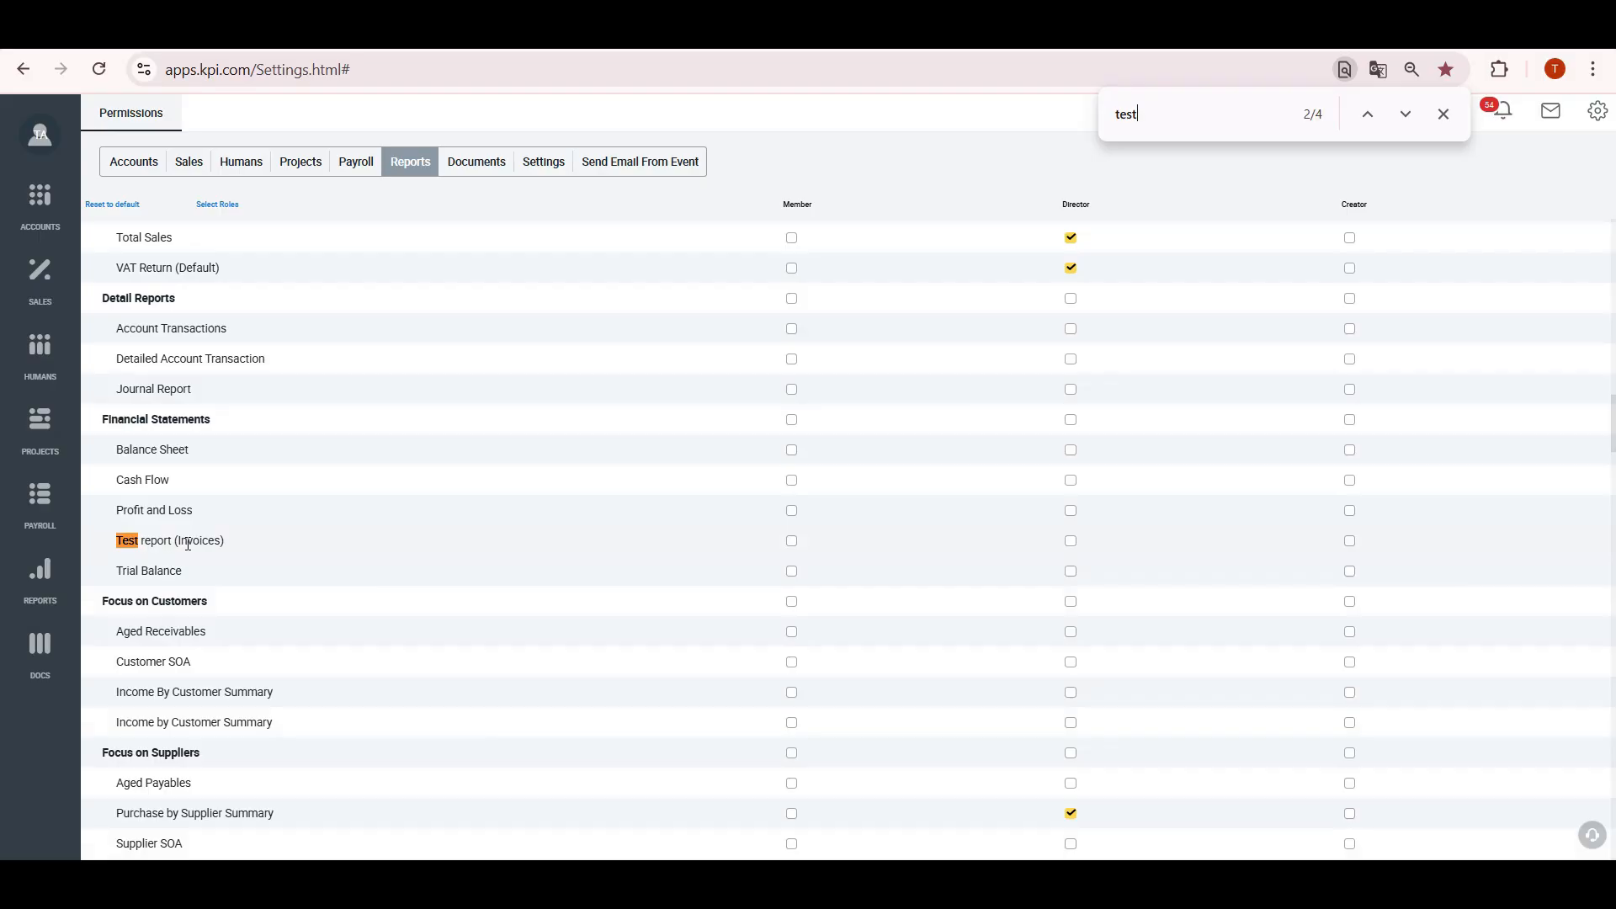
click(1070, 541)
scroll(415, 753, down, 3)
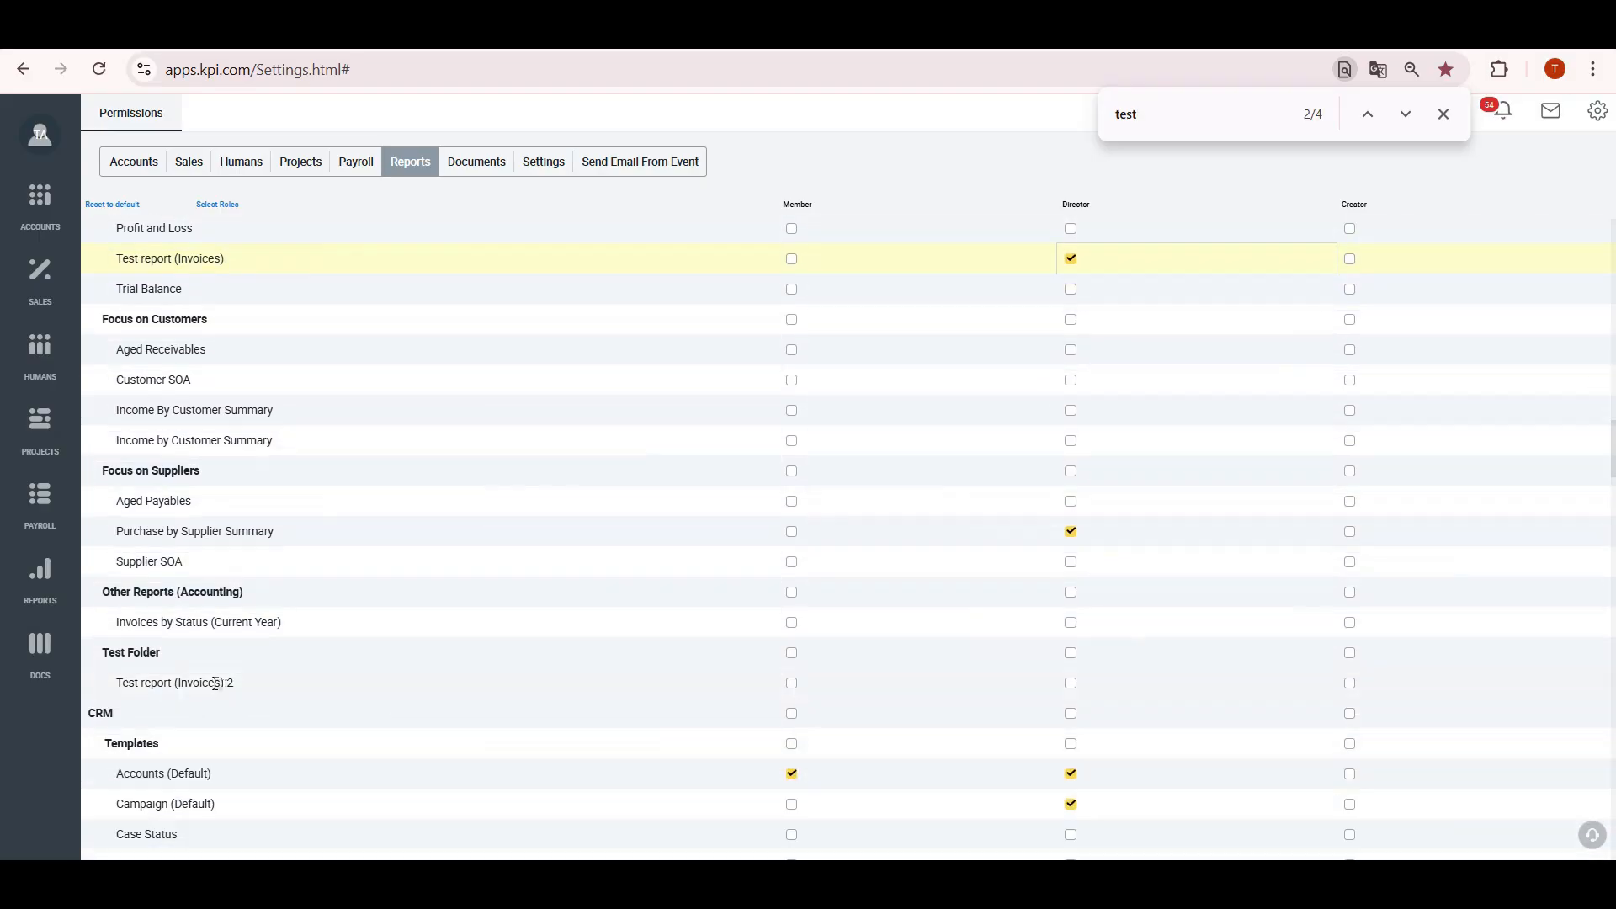
click(1069, 684)
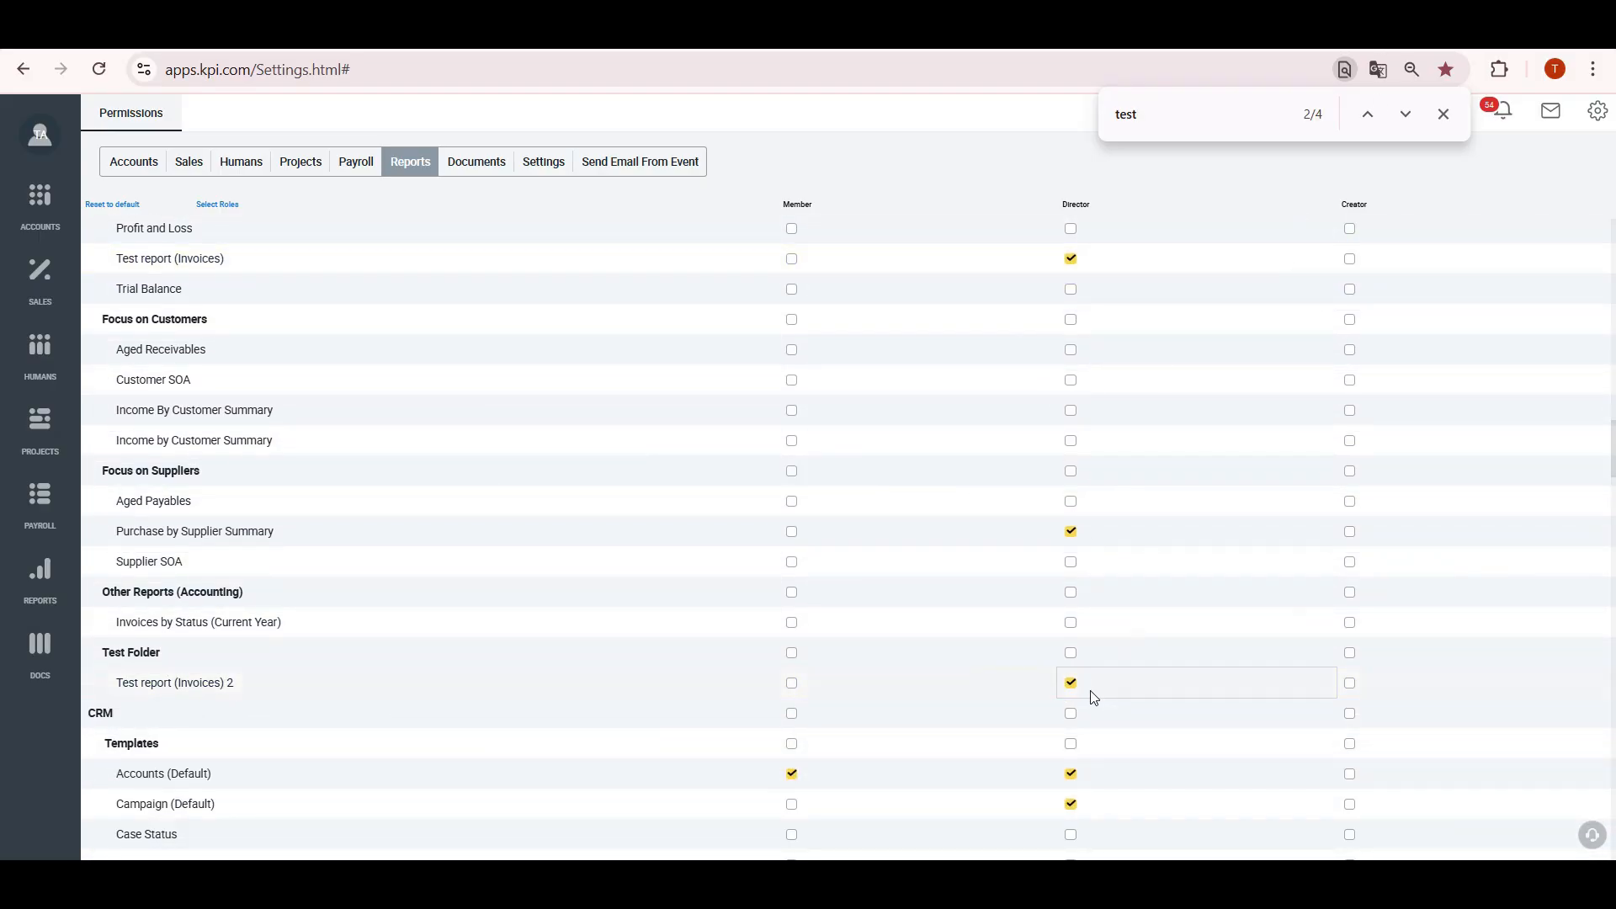
click(1027, 709)
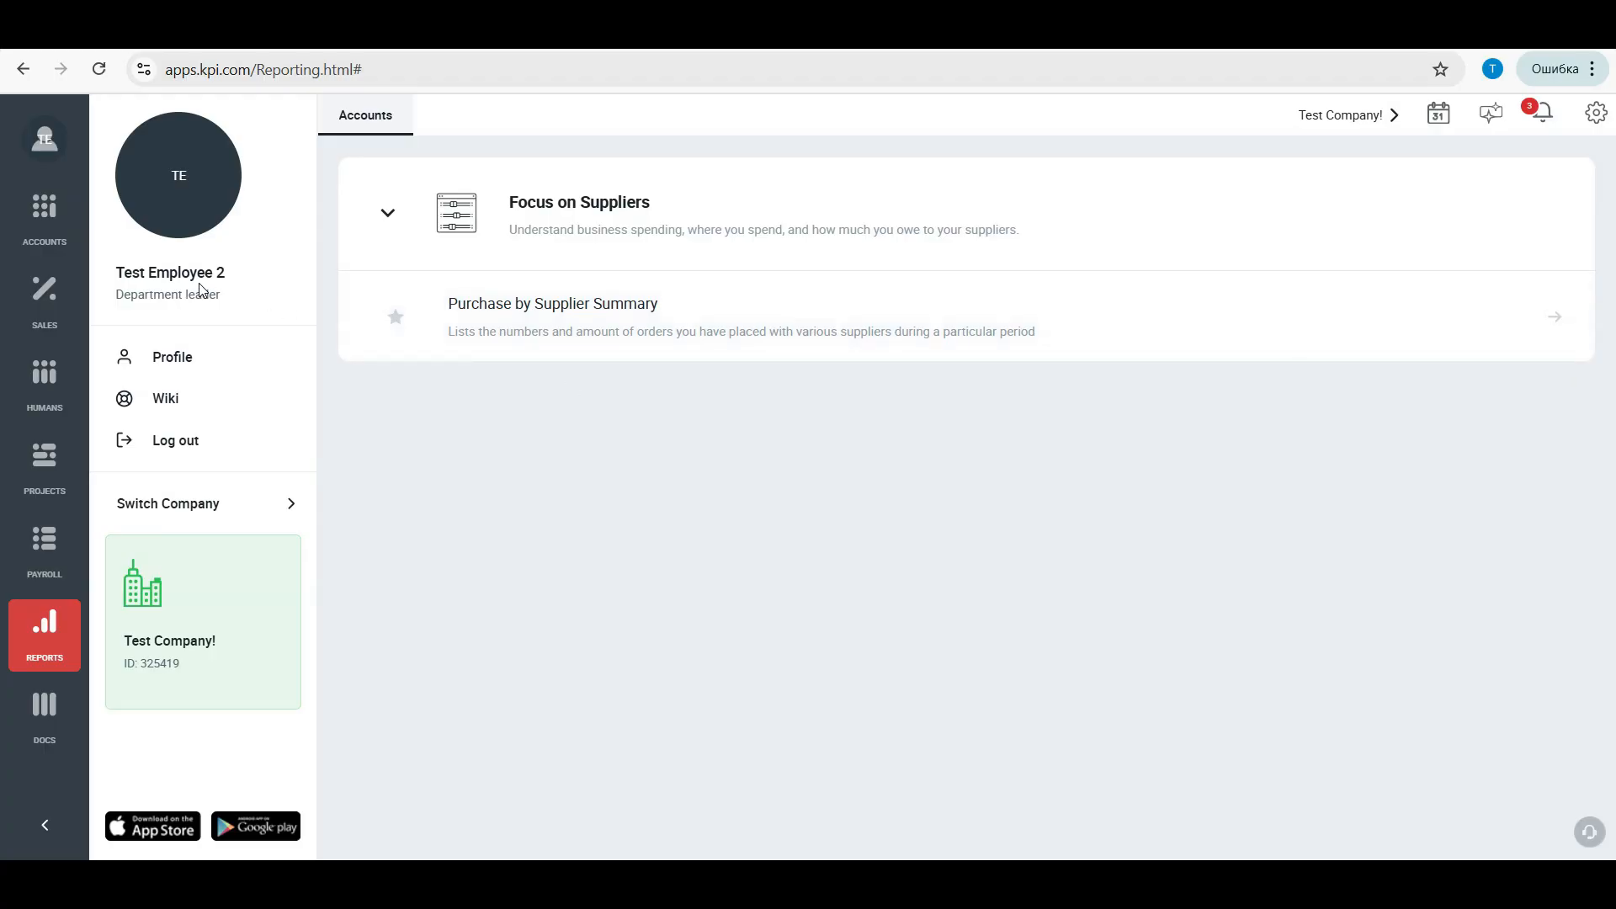
Step: Reload the reports page in the employee's account and expand the Financial Statements folder to check access to the shared reports
click(100, 76)
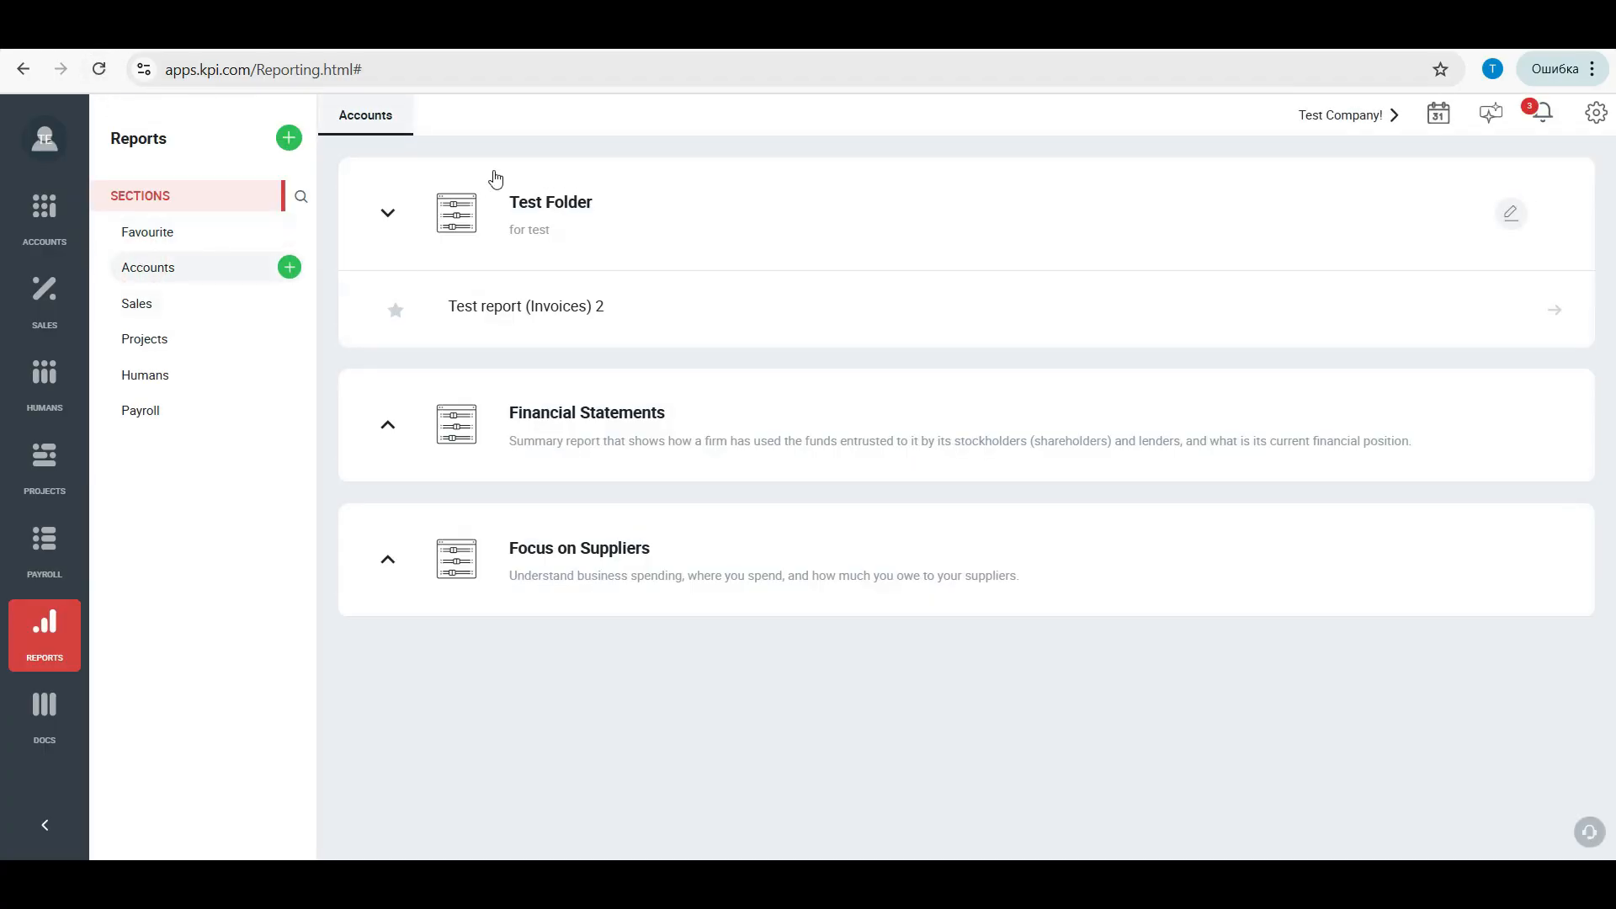
click(392, 425)
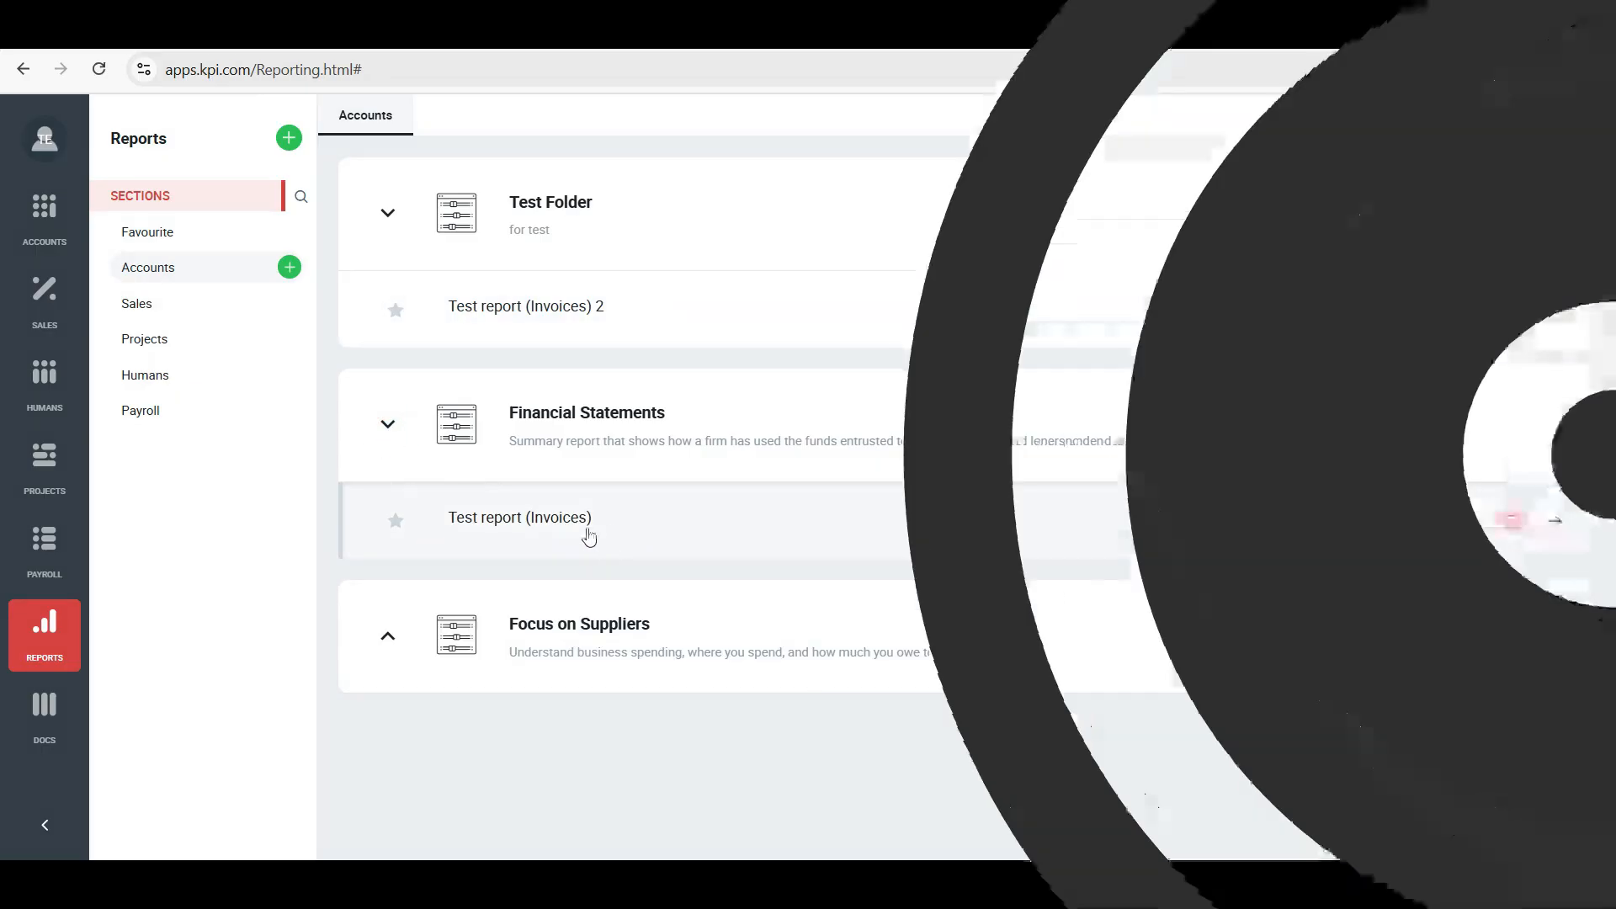